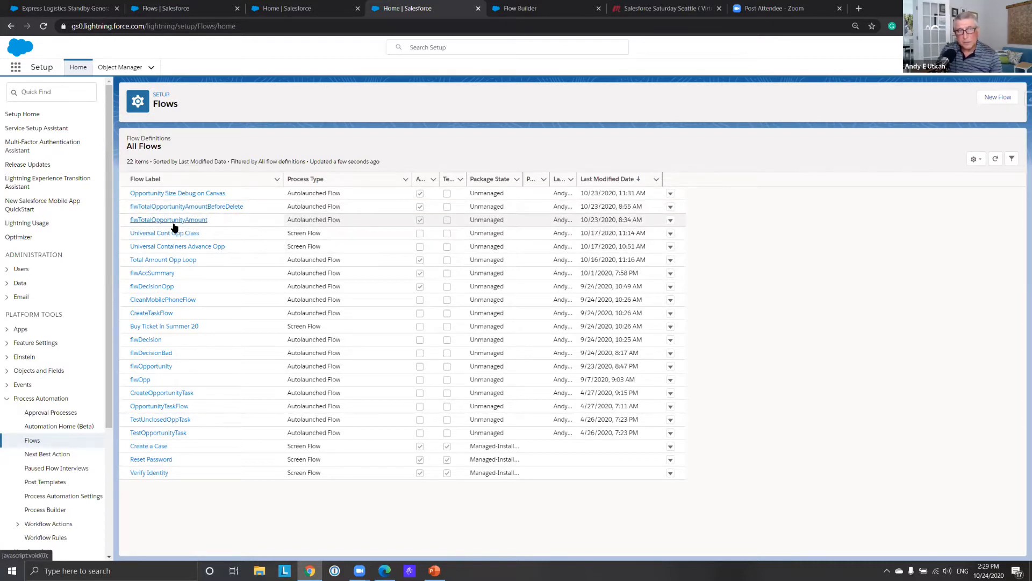
- Open the flwTotalOpportunityAmount flow from the list of flows
{"action": "left_click", "coordinate": [173, 221]}
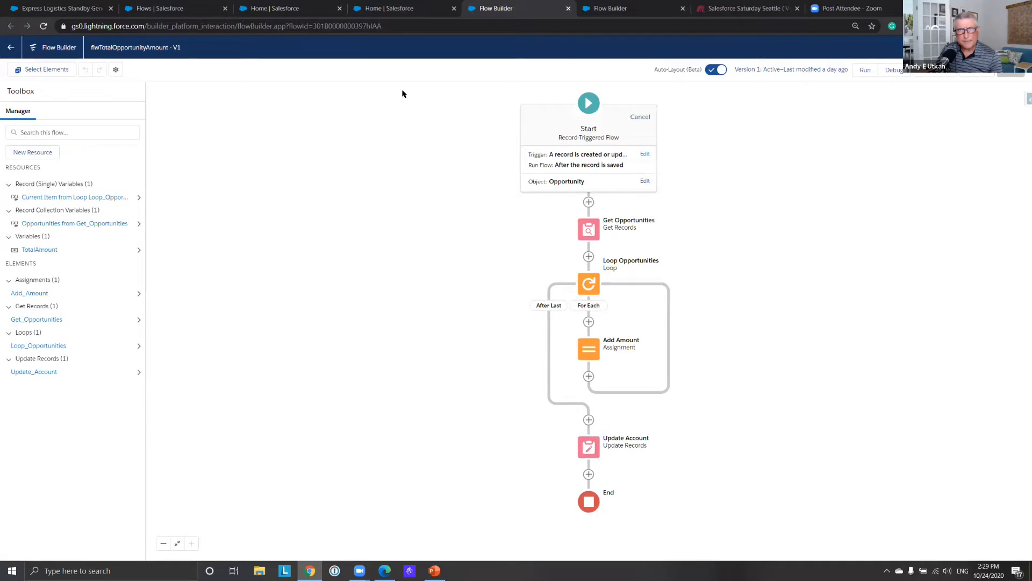
- Return to the Setup flow list, search the setup items for "schema" and open Schema Builder
{"action": "left_click", "coordinate": [398, 10]}
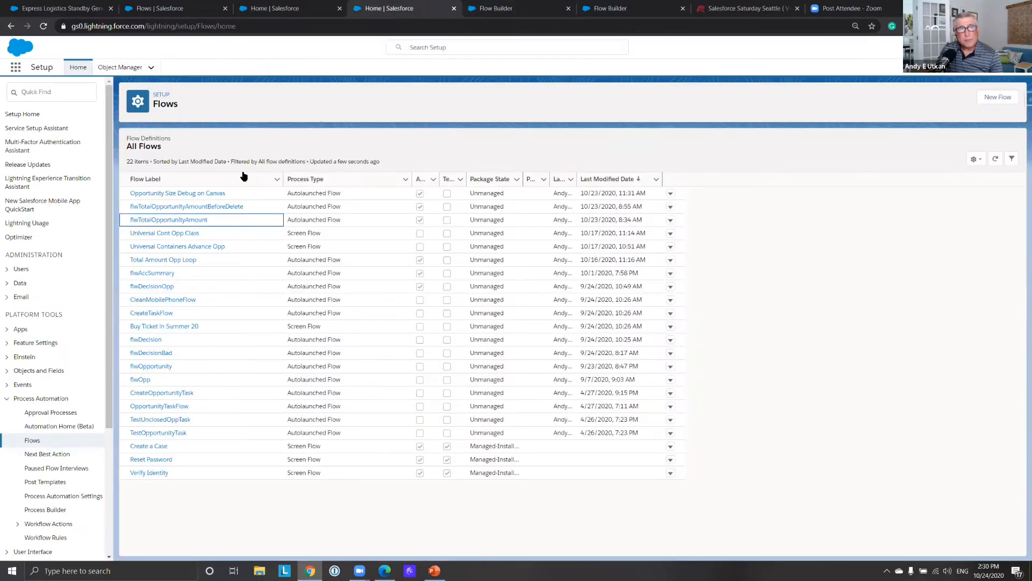
{"action": "left_click", "coordinate": [43, 94]}
{"action": "type", "text": "sc"}
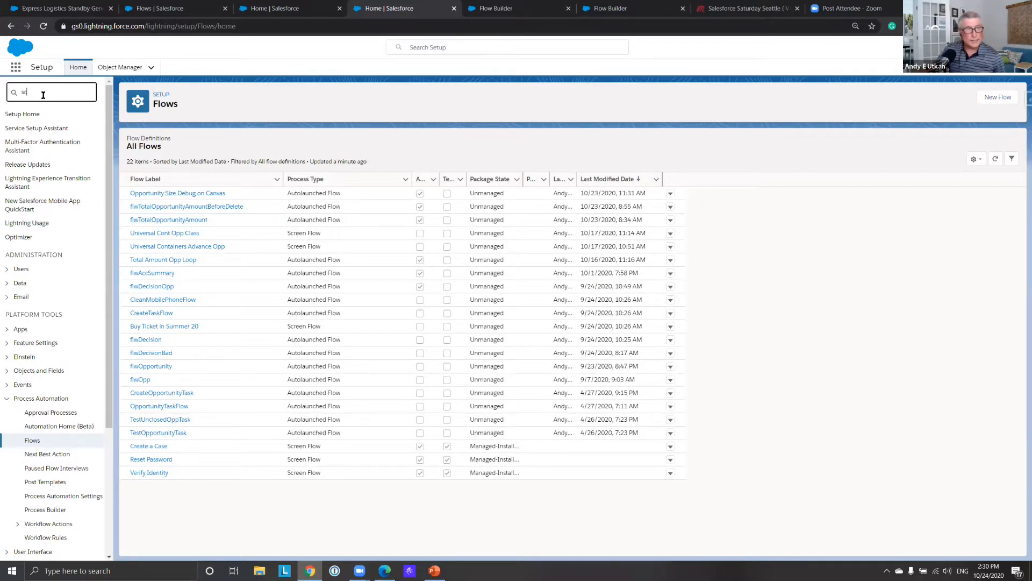
{"action": "type", "text": "hema"}
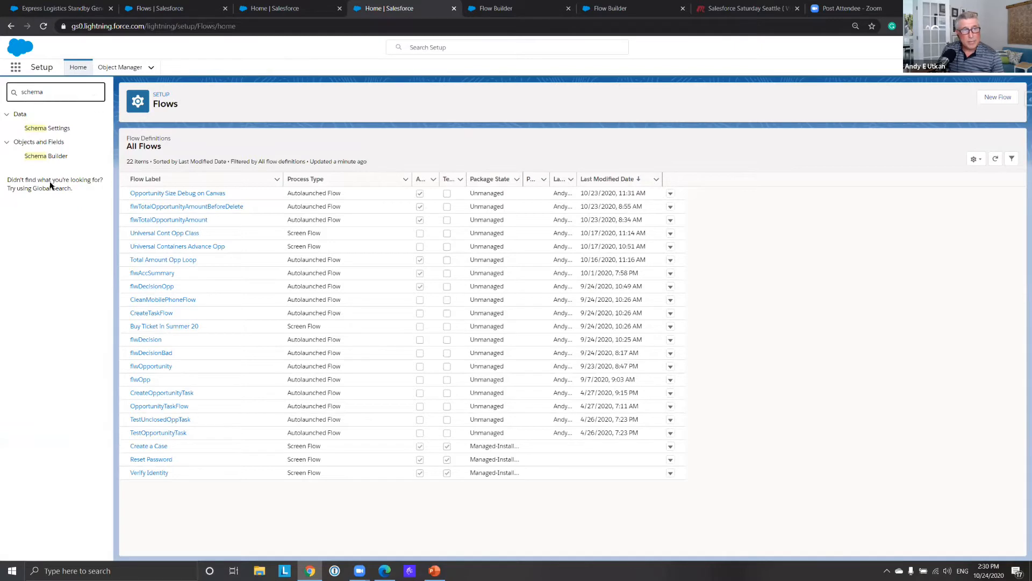
{"action": "left_click", "coordinate": [46, 157]}
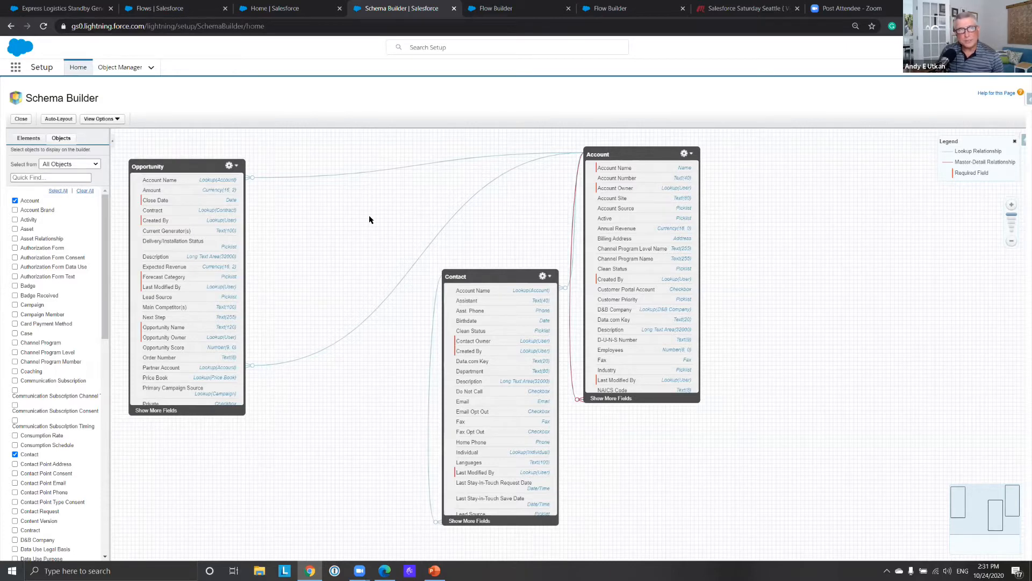
- Move the Opportunity object slightly closer to Account in the schema and inspect the lookup relationships between the two objects
{"action": "left_click_drag", "start_coordinate": [193, 169], "coordinate": [236, 166]}
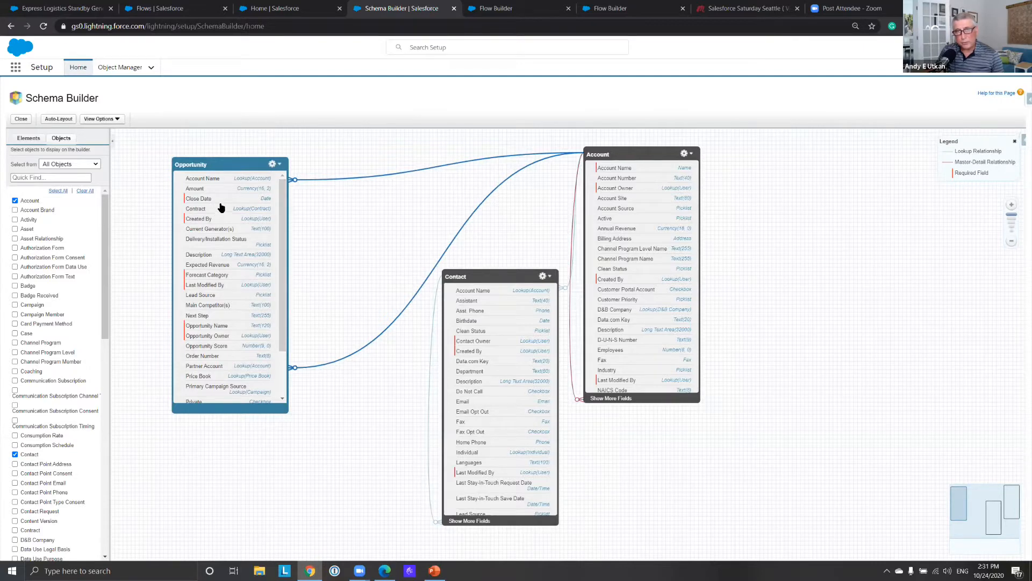
{"action": "left_click", "coordinate": [658, 153]}
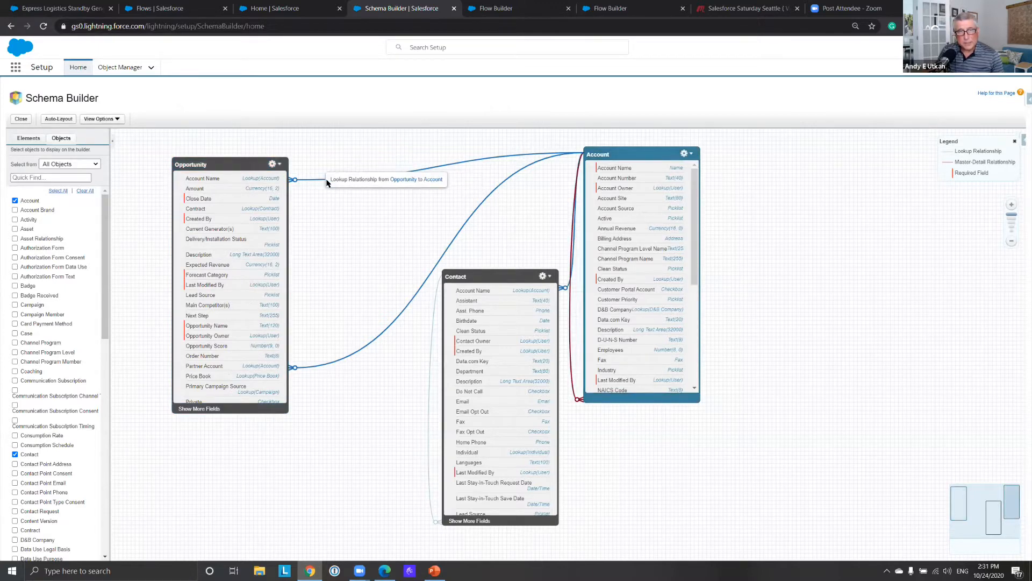
{"action": "mouse_move", "coordinate": [339, 182]}
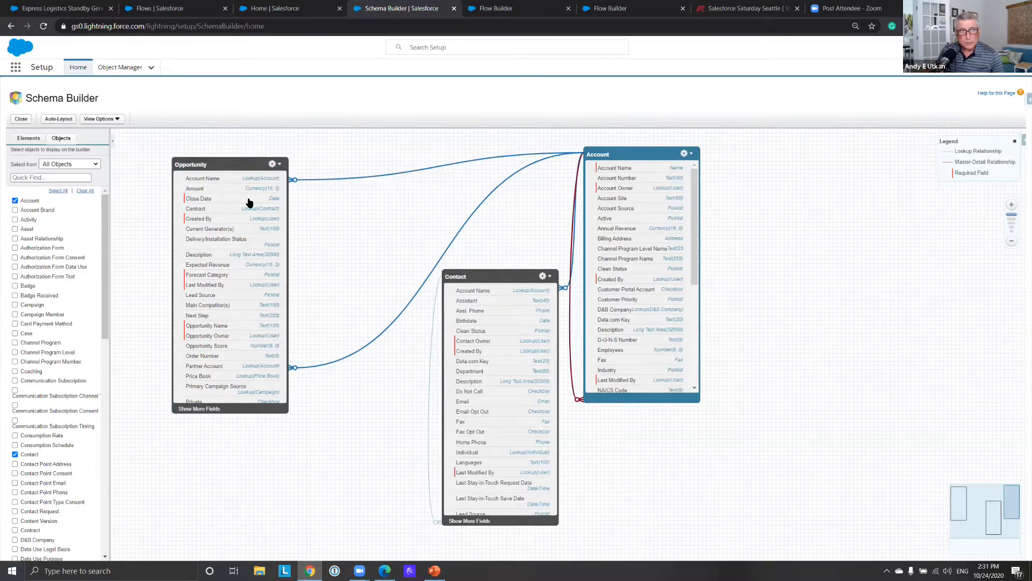
{"action": "mouse_move", "coordinate": [314, 368]}
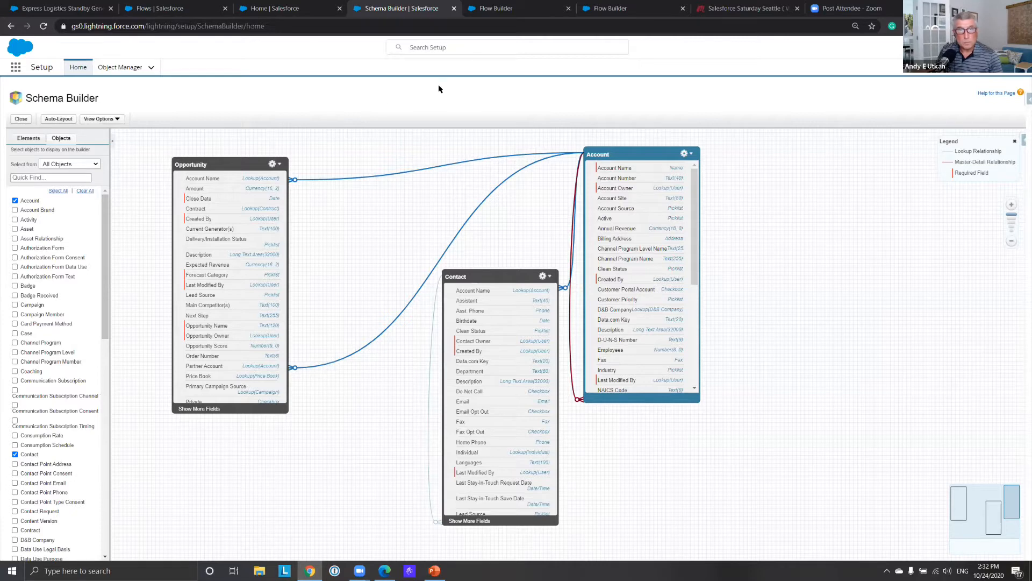
- Go back to the flwTotalOpportunityAmount flow and review when the Start element's trigger runs the flow
{"action": "left_click", "coordinate": [510, 10]}
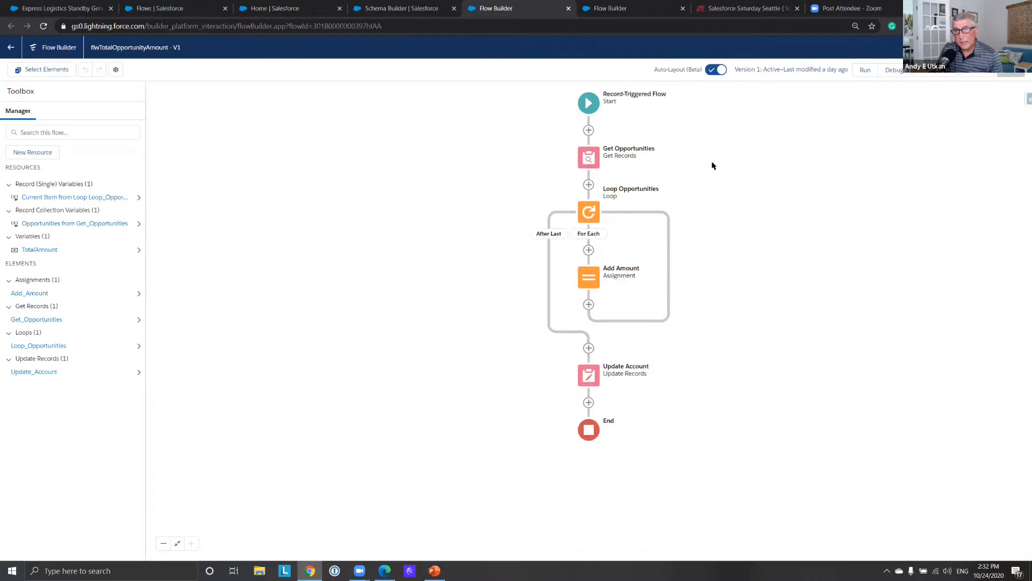
{"action": "left_click", "coordinate": [588, 112]}
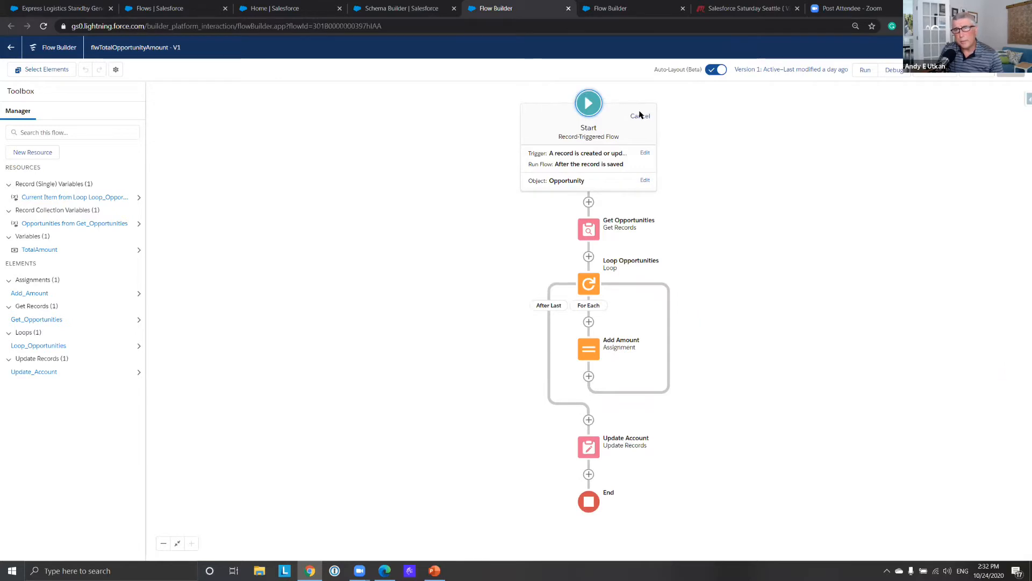
{"action": "left_click", "coordinate": [559, 137]}
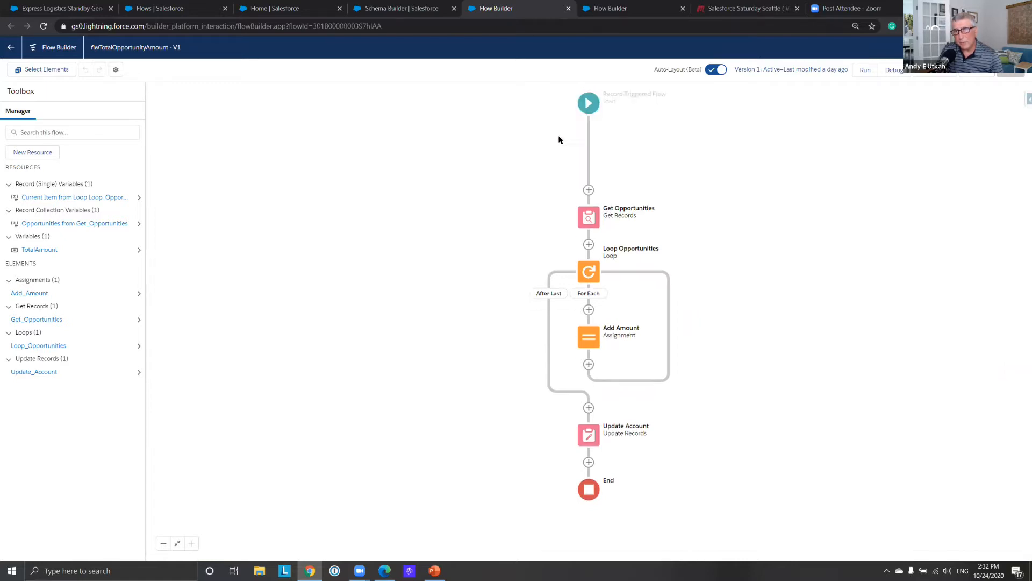
{"action": "left_click", "coordinate": [589, 103]}
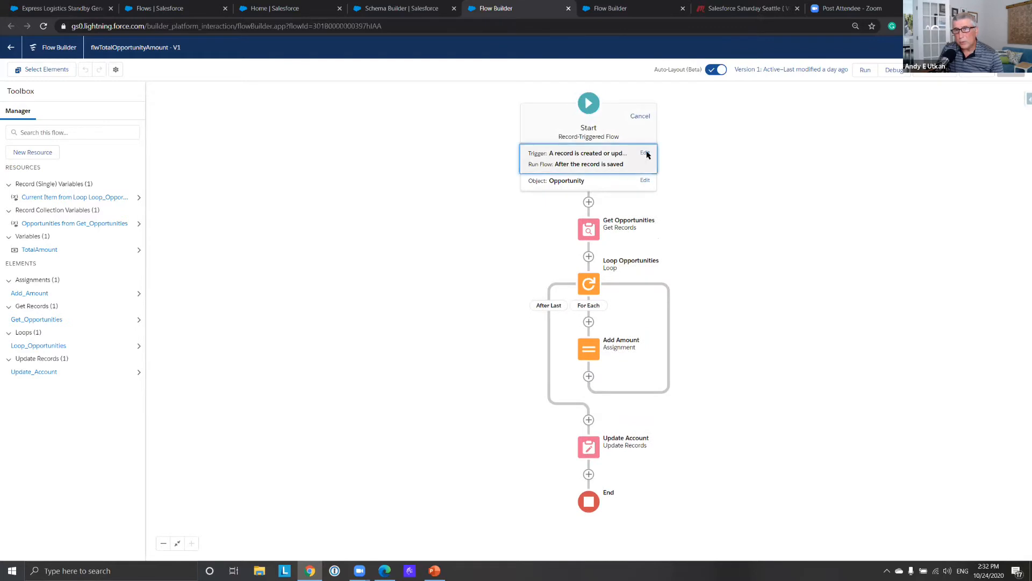
{"action": "left_click", "coordinate": [645, 154]}
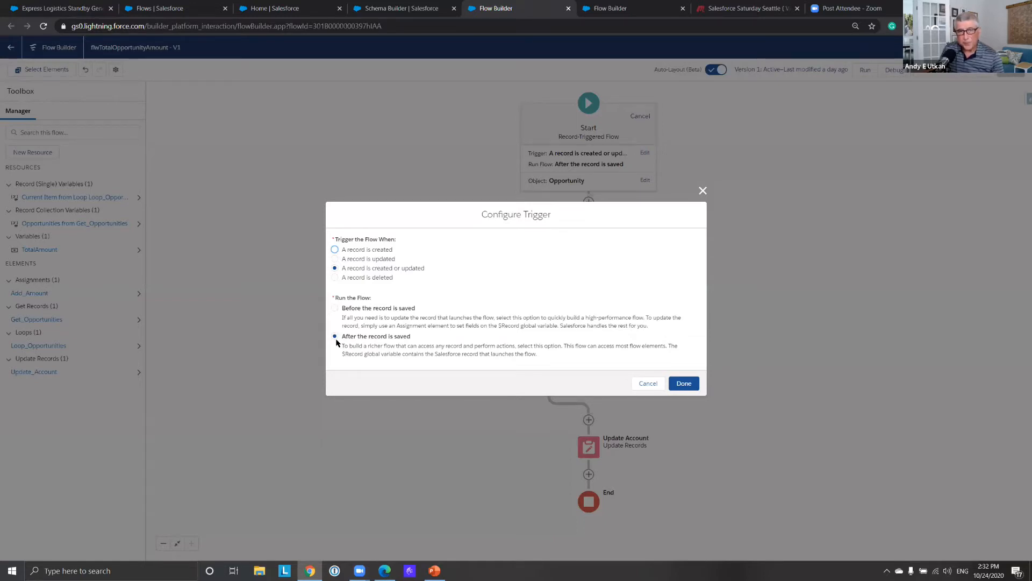
{"action": "left_click", "coordinate": [683, 383]}
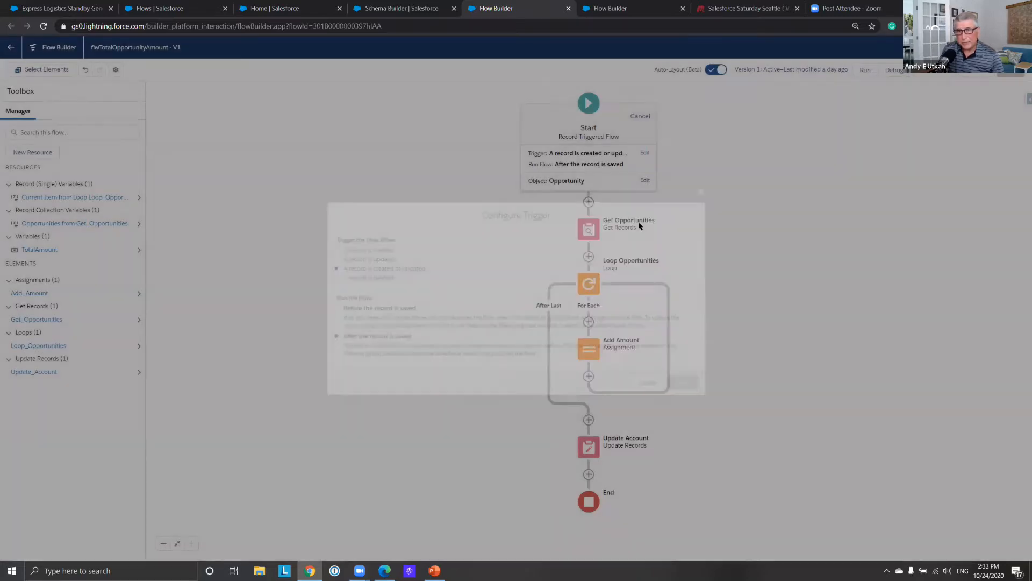
- Review the Start element's triggering object and the available condition requirements, keeping Opportunity and None
{"action": "left_click", "coordinate": [645, 180]}
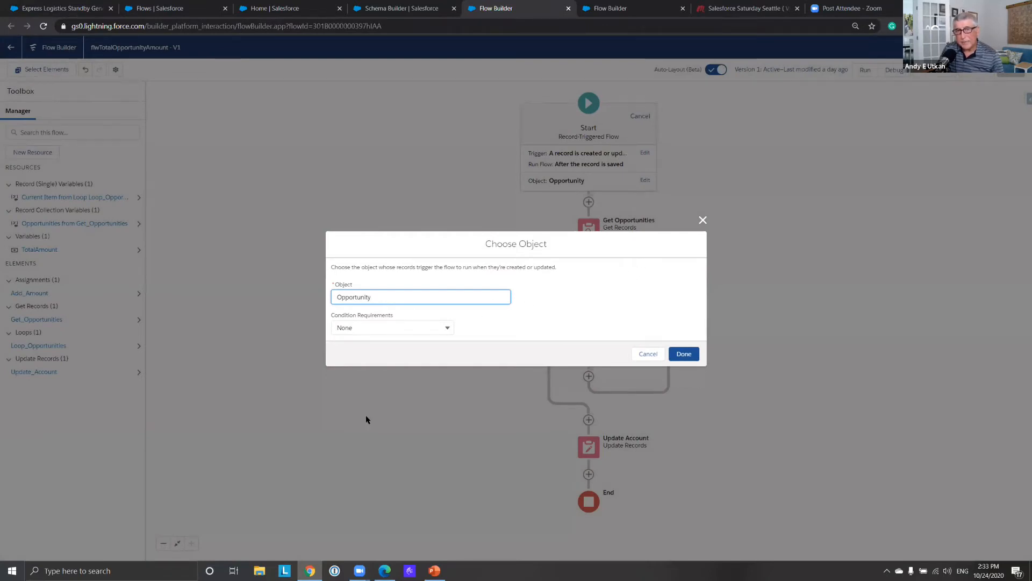
{"action": "left_click", "coordinate": [448, 329]}
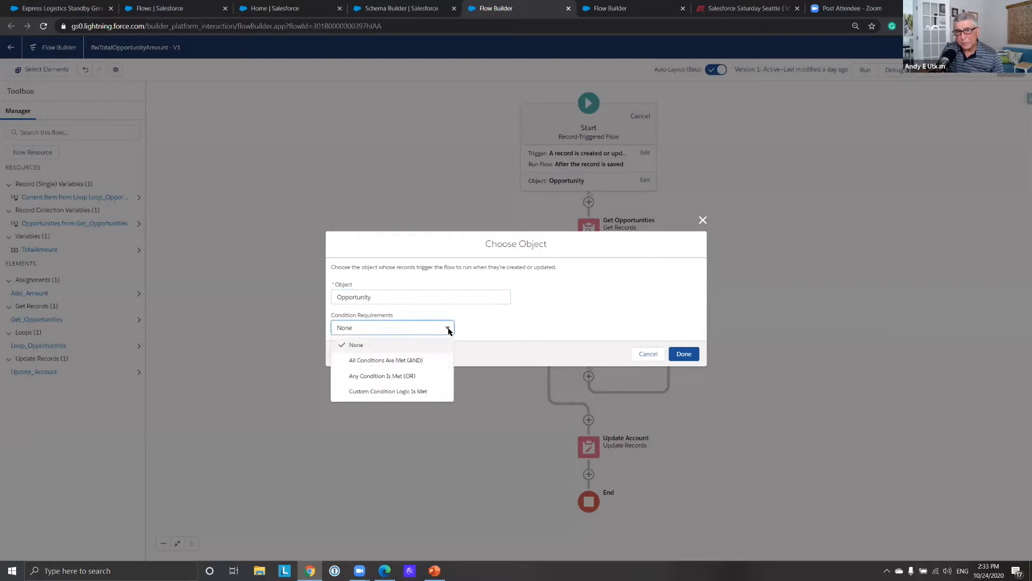
{"action": "left_click", "coordinate": [508, 325]}
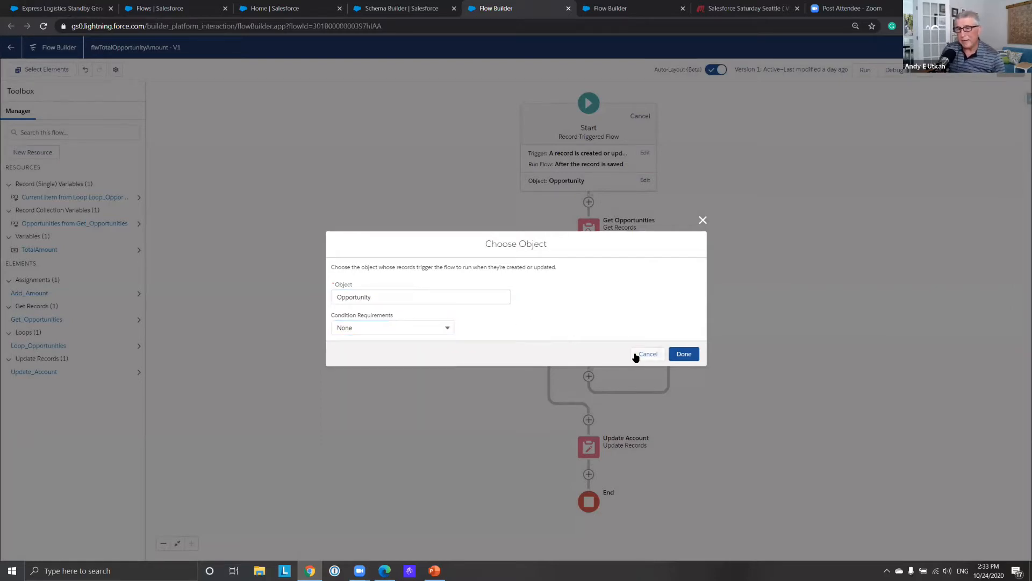
{"action": "left_click", "coordinate": [683, 353]}
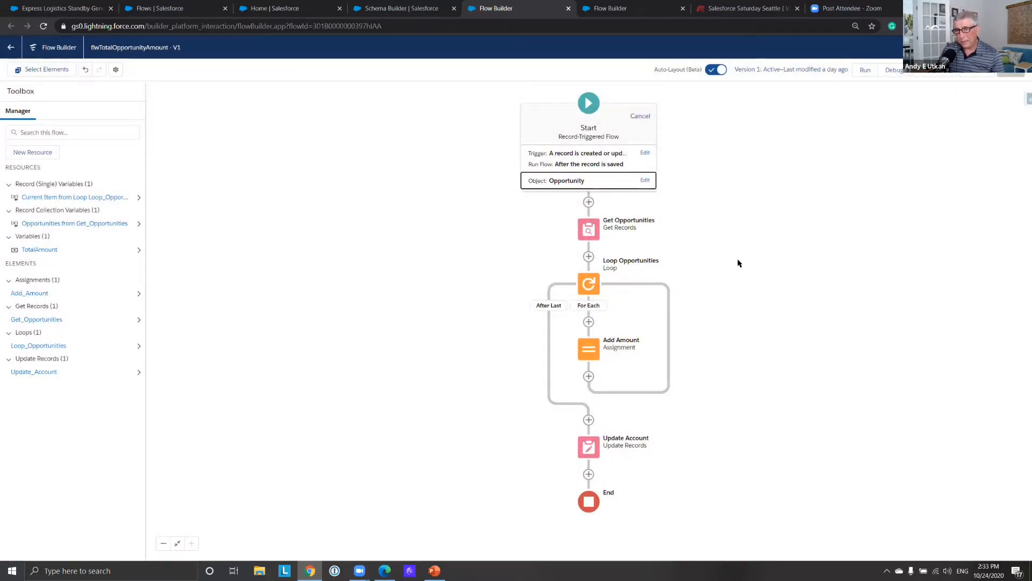
{"action": "left_click", "coordinate": [587, 232]}
{"action": "left_click", "coordinate": [654, 233]}
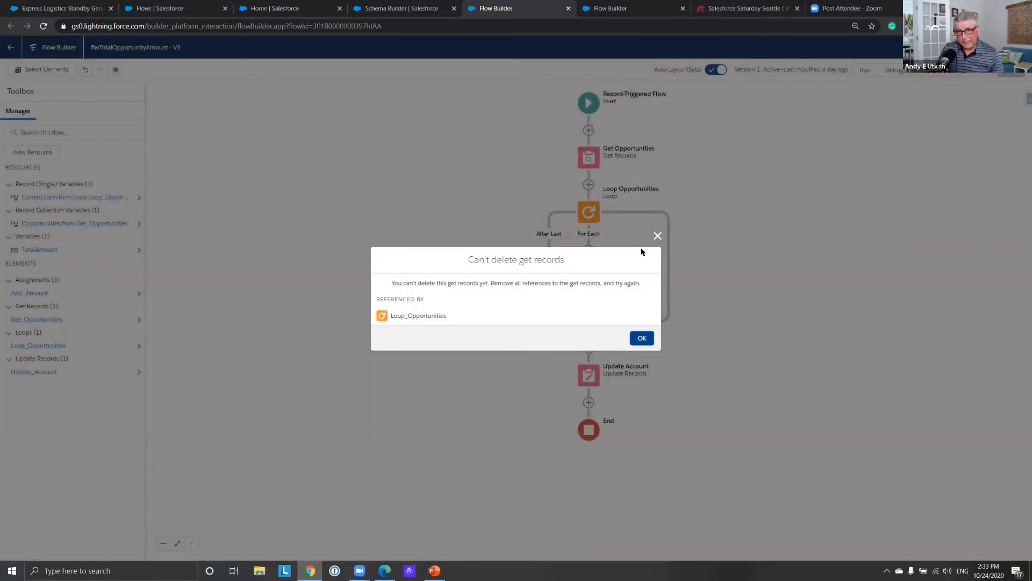
{"action": "key", "text": "Return"}
- Examine the Get Opportunities element's object, filter condition, sort order and record storage settings
{"action": "left_click", "coordinate": [591, 160]}
{"action": "left_click", "coordinate": [589, 258]}
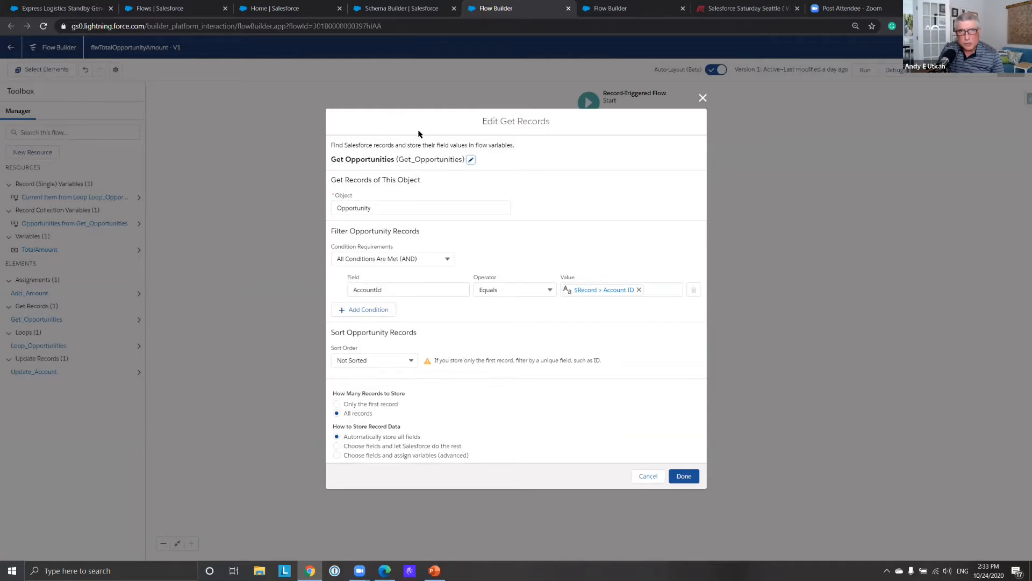
{"action": "left_click", "coordinate": [702, 98]}
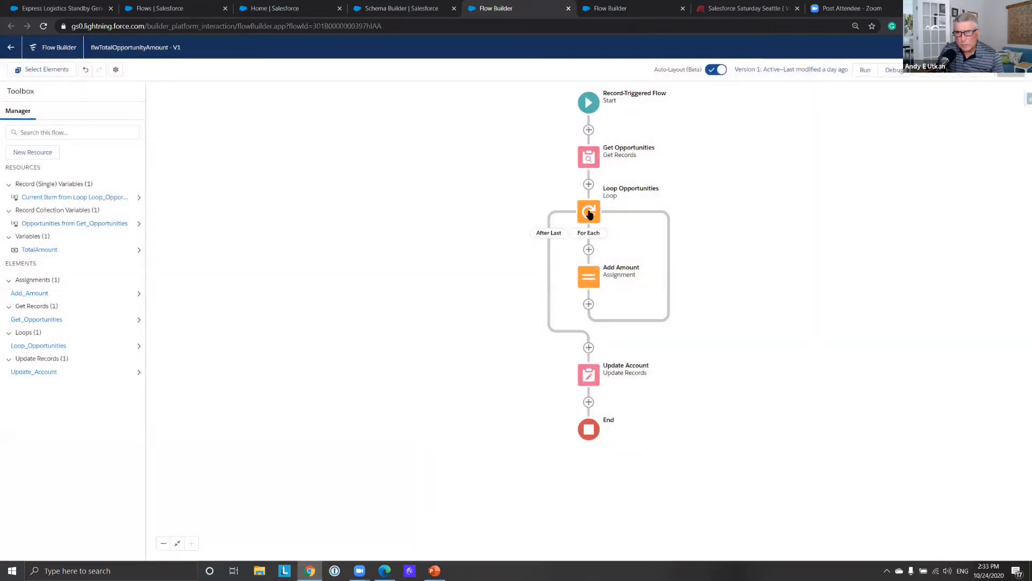
{"action": "left_click", "coordinate": [589, 158]}
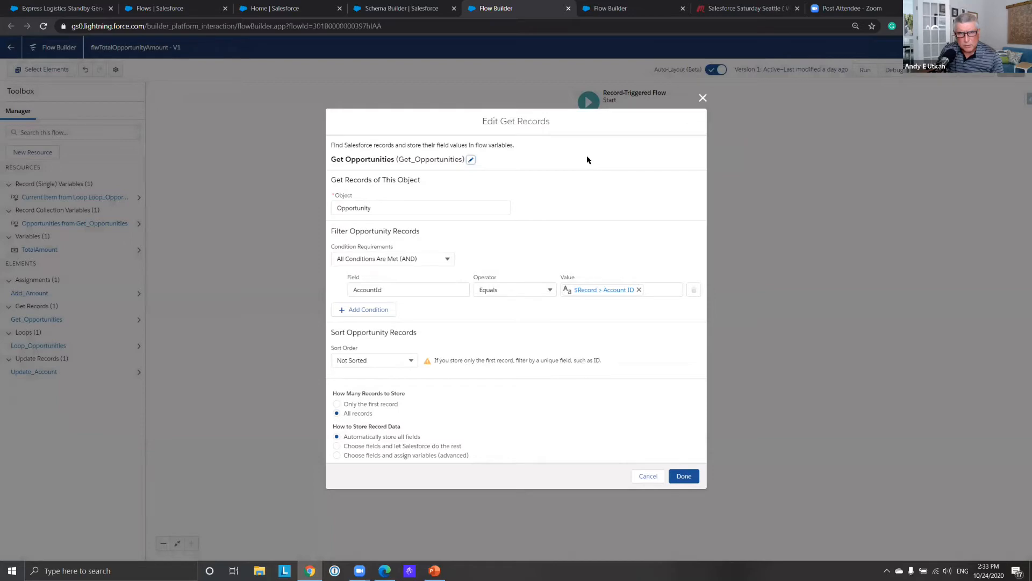
{"action": "left_click", "coordinate": [702, 97]}
{"action": "left_click", "coordinate": [594, 157]}
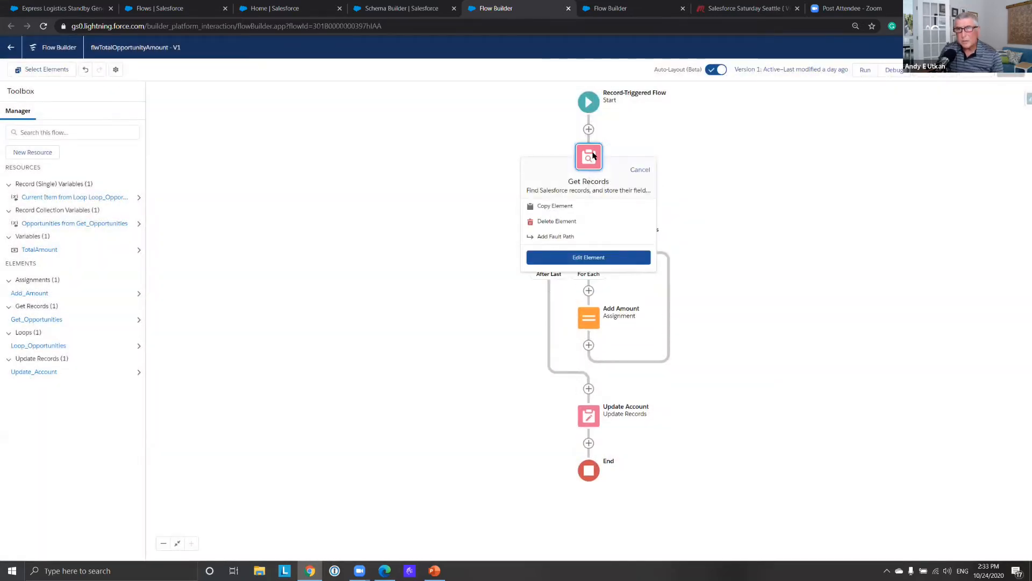
{"action": "left_click", "coordinate": [593, 157]}
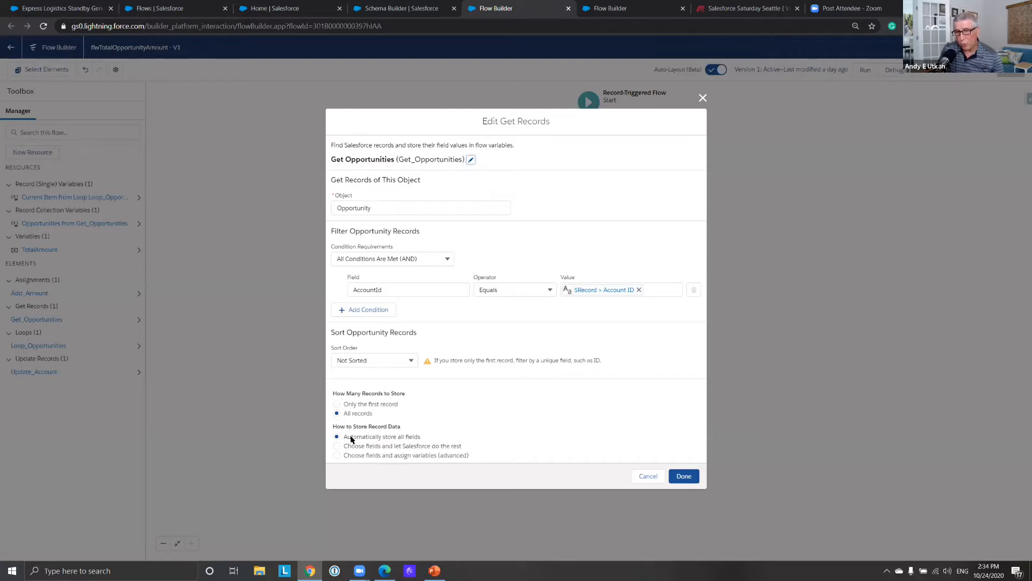
{"action": "left_click", "coordinate": [684, 476]}
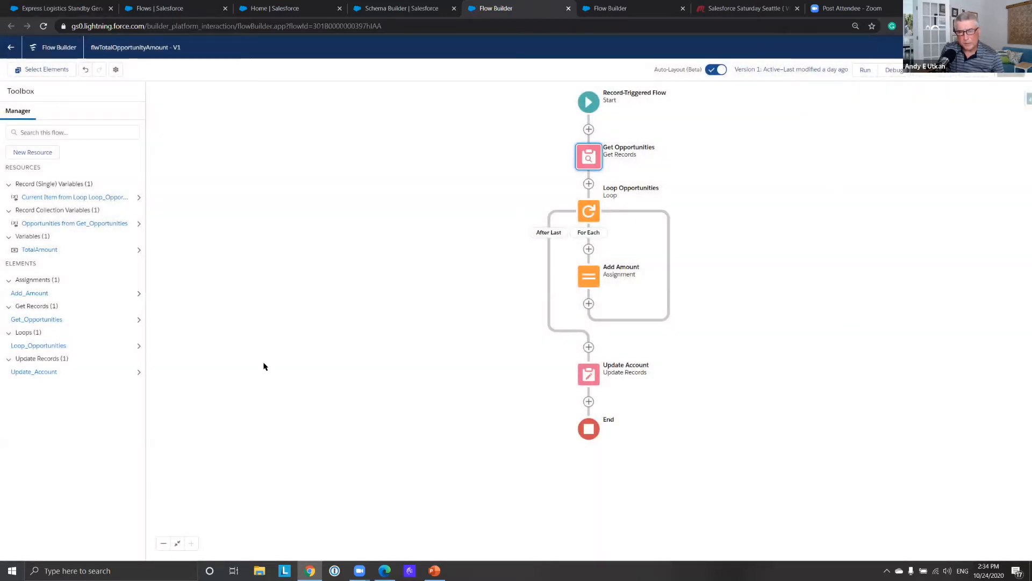
- Switch to the PowerPoint presentation, maximize it and present the "Universal Containers a.k.a. Variables" slide full screen
{"action": "mouse_move", "coordinate": [435, 571]}
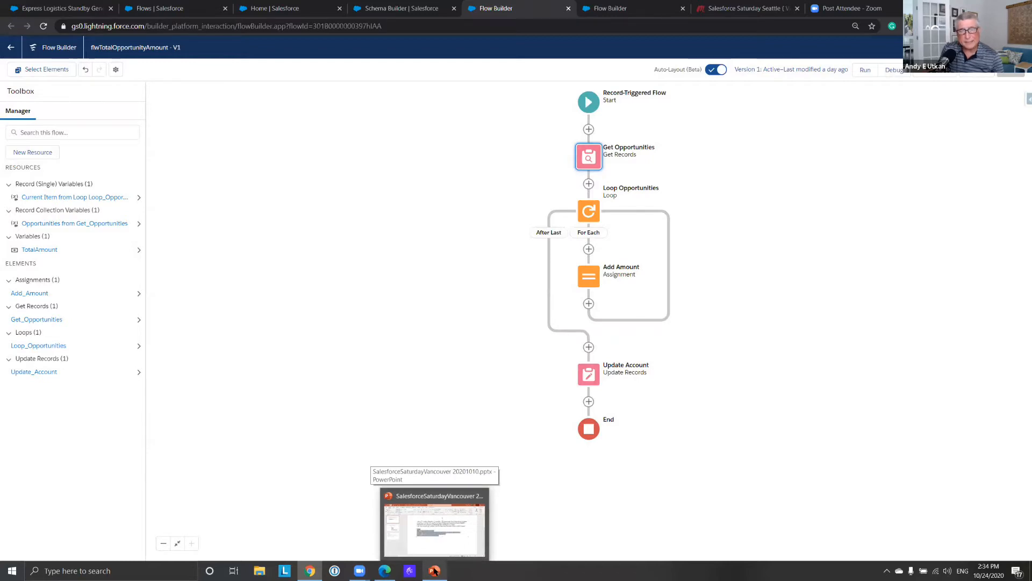
{"action": "left_click", "coordinate": [434, 571]}
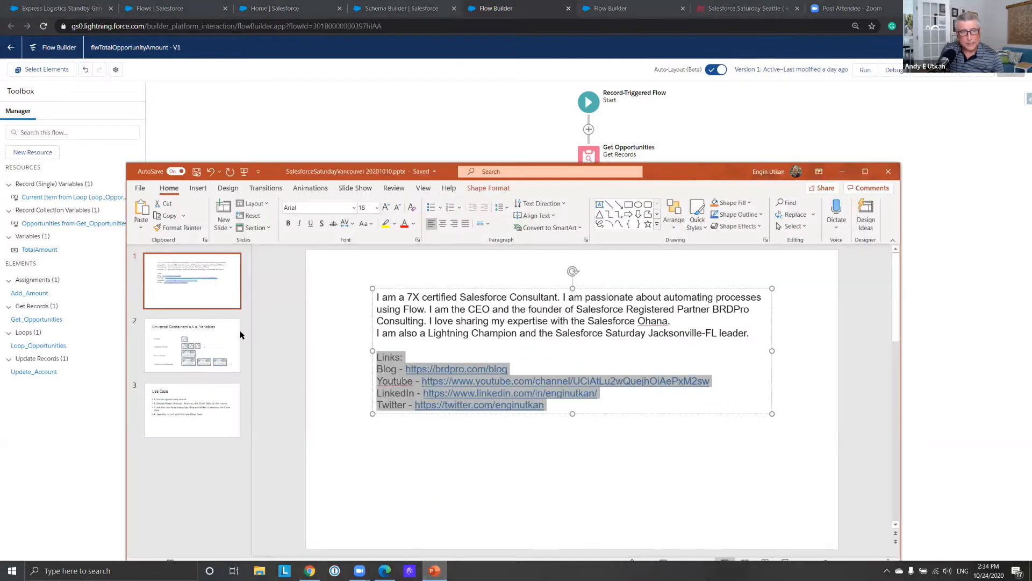
{"action": "left_click", "coordinate": [225, 346]}
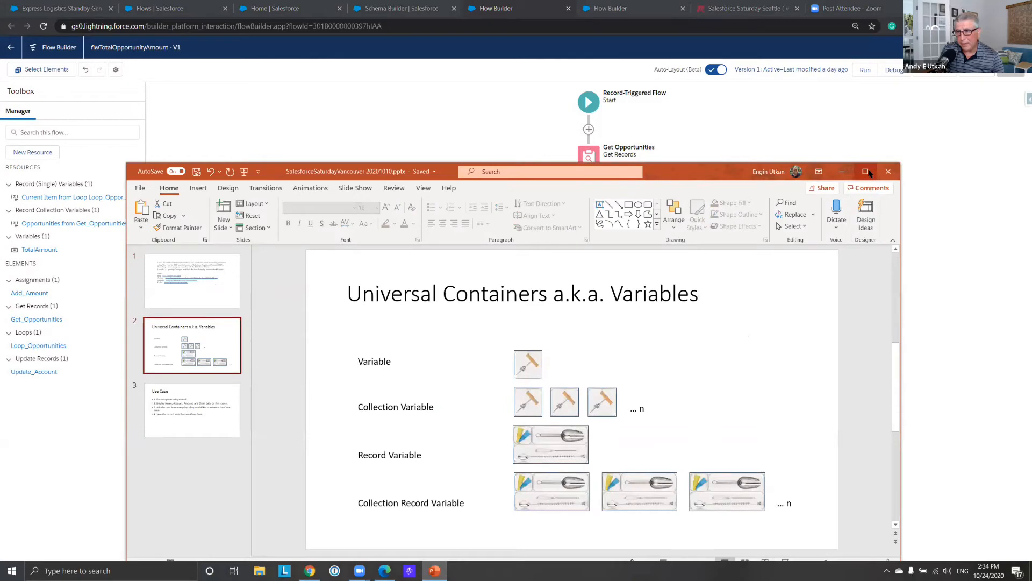
{"action": "left_click", "coordinate": [865, 171]}
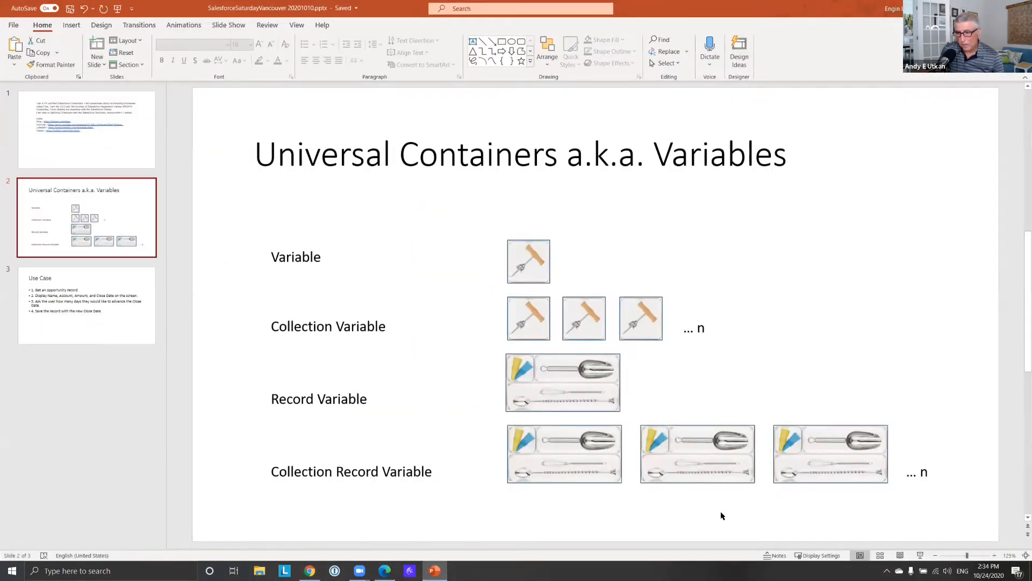
{"action": "left_click", "coordinate": [920, 555]}
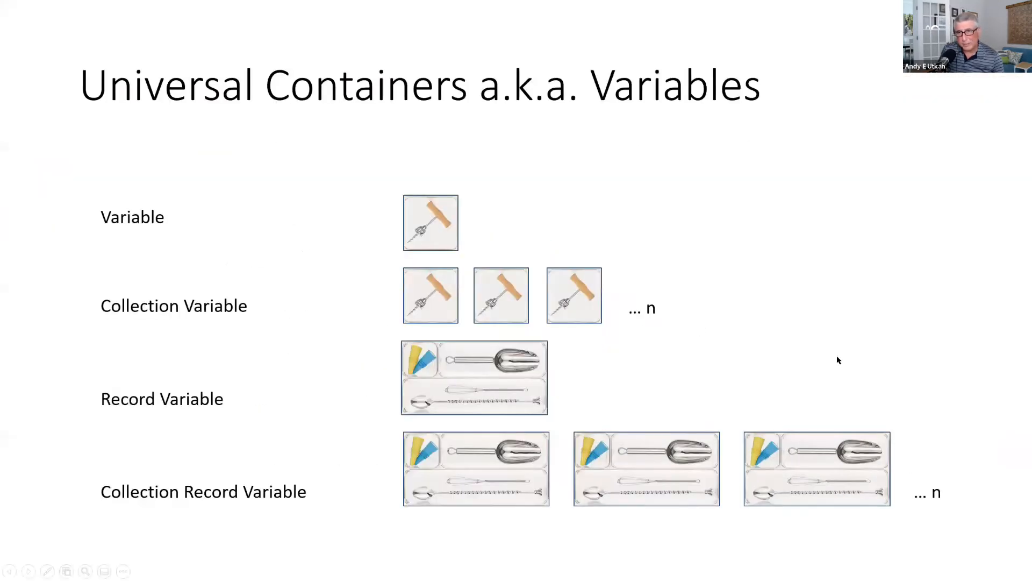
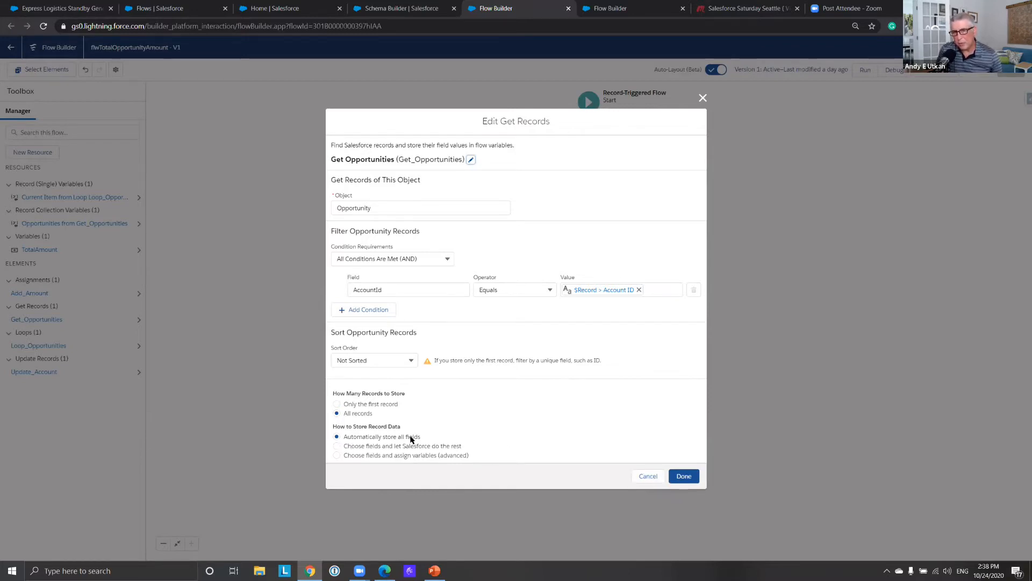
- Review the Loop Opportunities element's collection variable and iteration direction, and the Add Amount assignment's variable, operator and value
{"action": "left_click", "coordinate": [650, 481]}
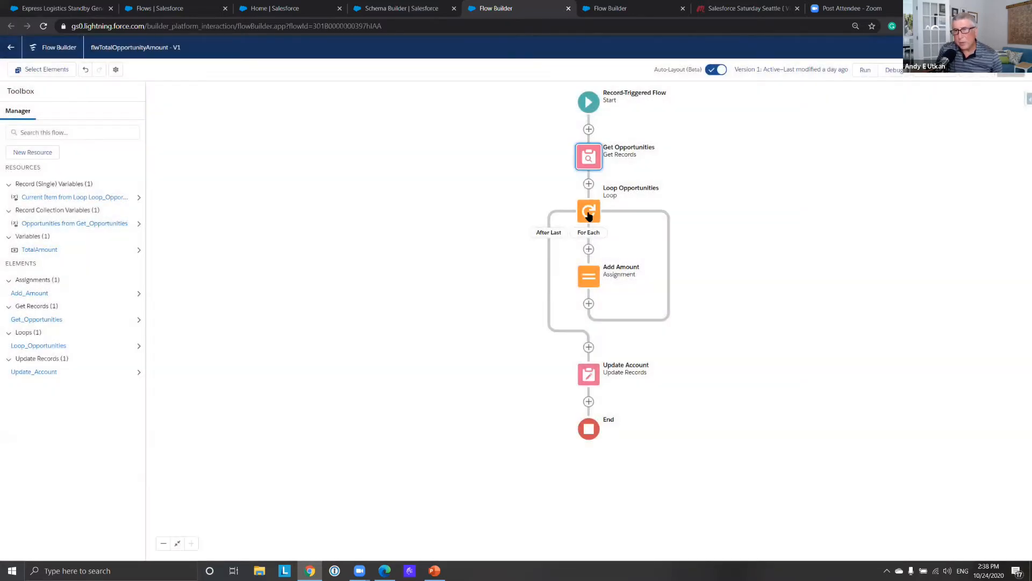
{"action": "left_click", "coordinate": [589, 215]}
{"action": "left_click", "coordinate": [589, 296]}
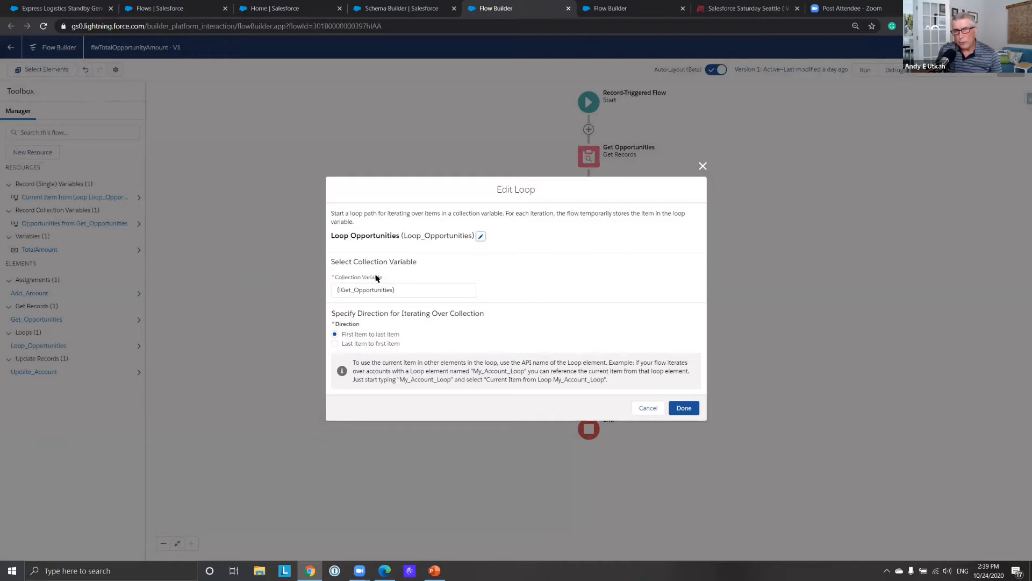
{"action": "left_click", "coordinate": [414, 290]}
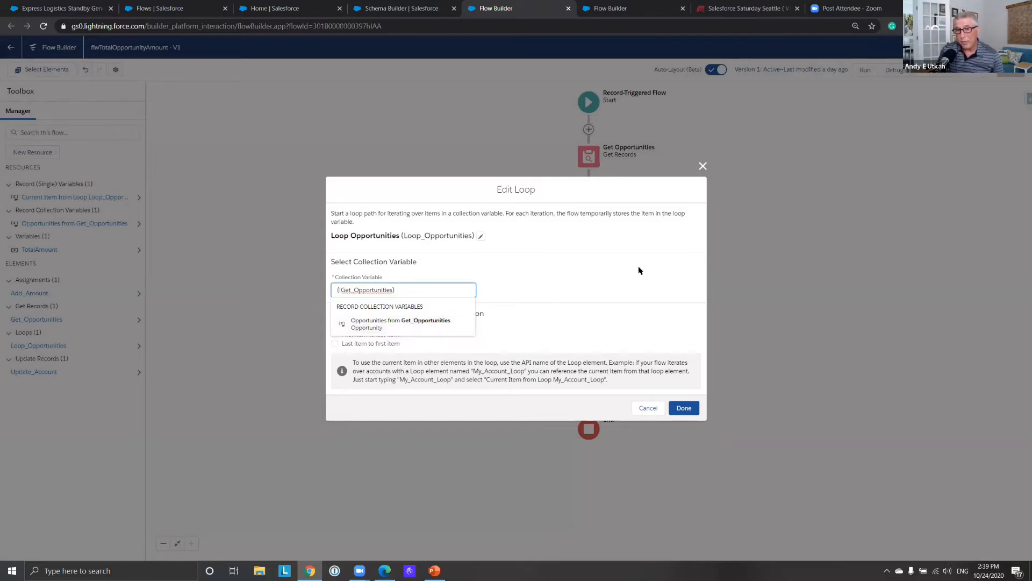
{"action": "left_click", "coordinate": [623, 270]}
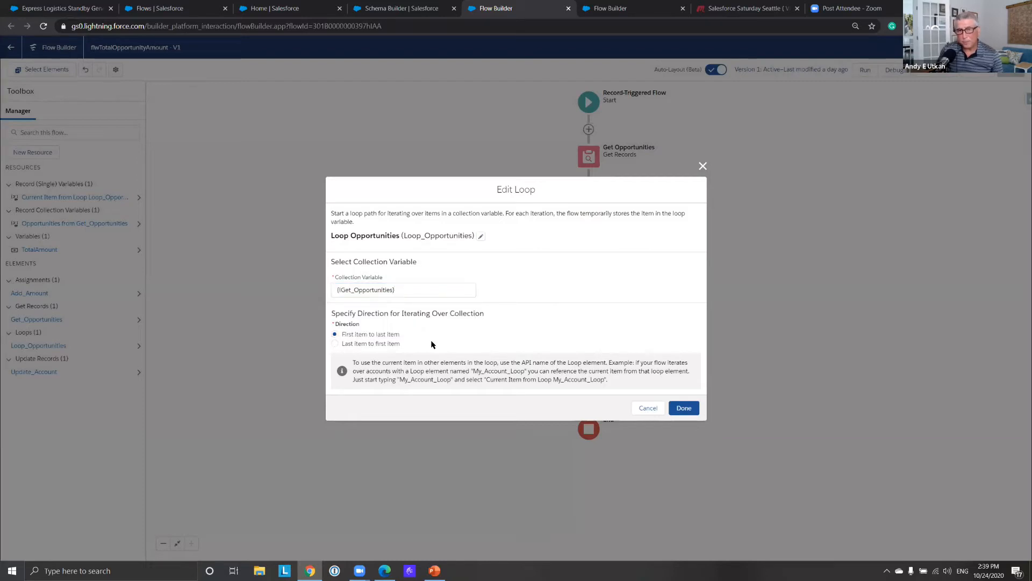
{"action": "left_click", "coordinate": [650, 410]}
{"action": "double_click", "coordinate": [590, 282]}
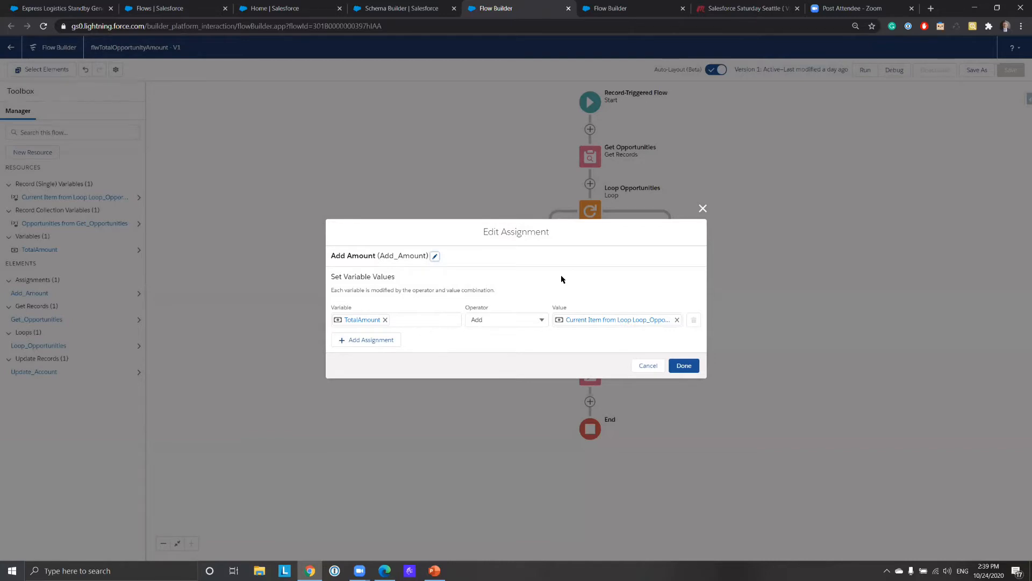
{"action": "left_click", "coordinate": [702, 209]}
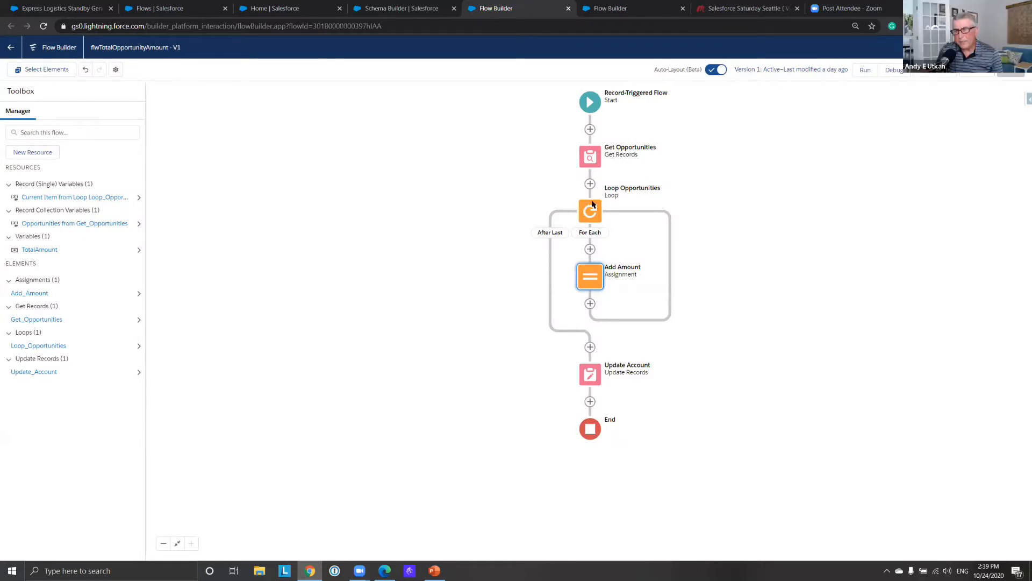
- Try storing the Get Opportunities record data with "Choose fields and assign variables (advanced)" and look for a record collection
{"action": "left_click", "coordinate": [590, 156]}
{"action": "left_click", "coordinate": [590, 257]}
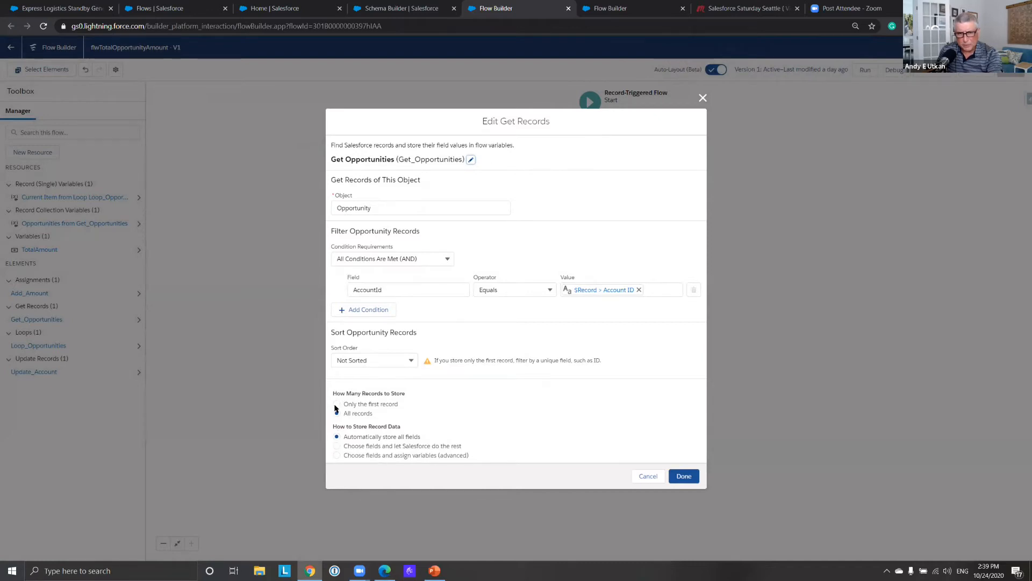
{"action": "left_click", "coordinate": [337, 456]}
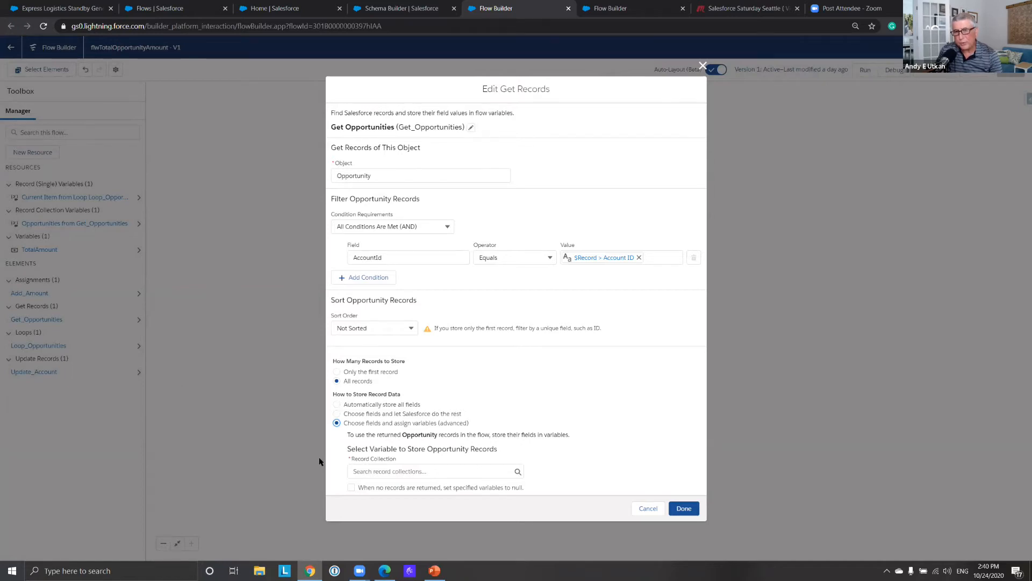
{"action": "left_click", "coordinate": [385, 471]}
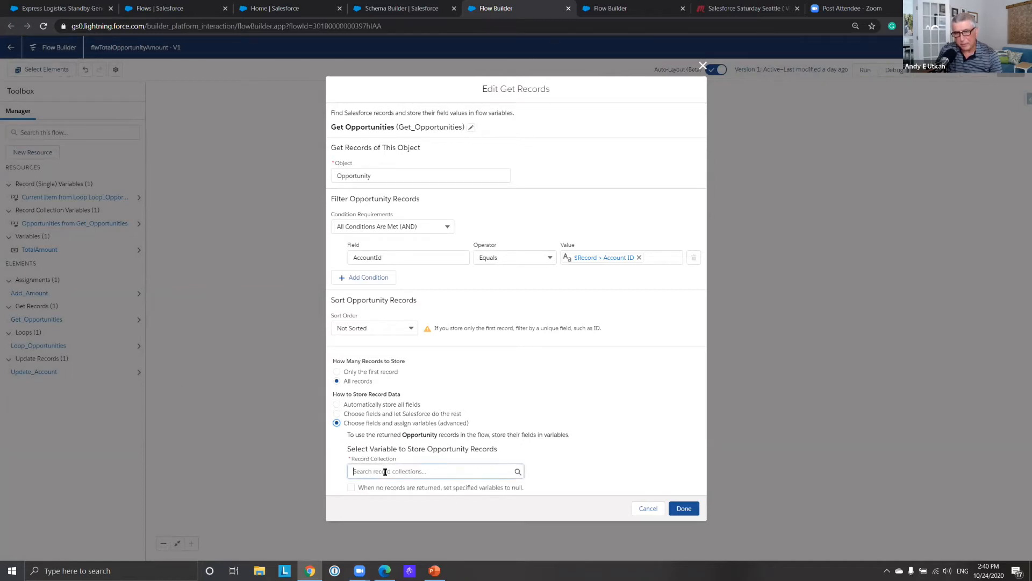
- Try defining a new Record variable "sasdafsd" that allows multiple values, and discard it along with the Get Opportunities changes
{"action": "left_click", "coordinate": [384, 489]}
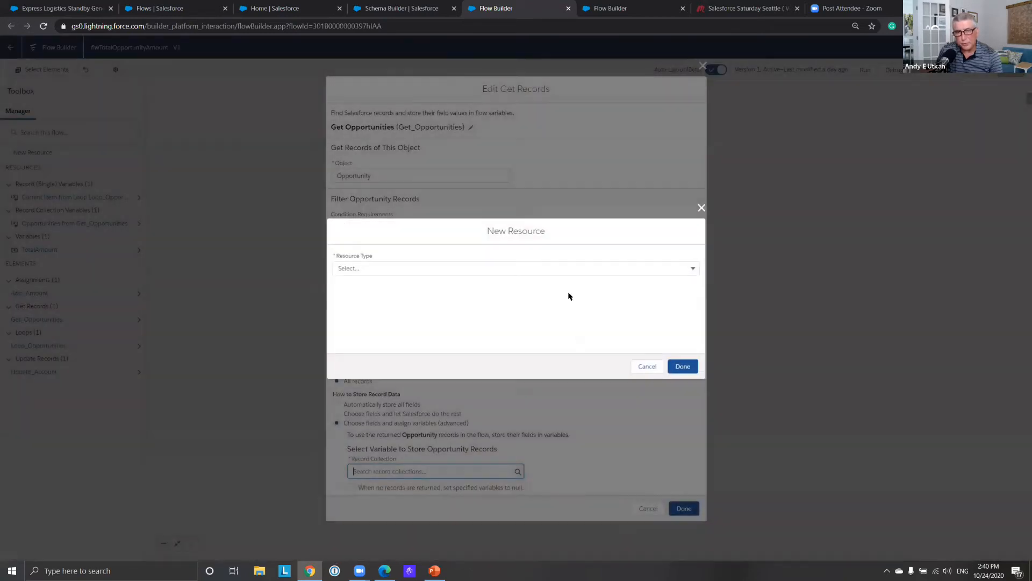
{"action": "left_click", "coordinate": [638, 269]}
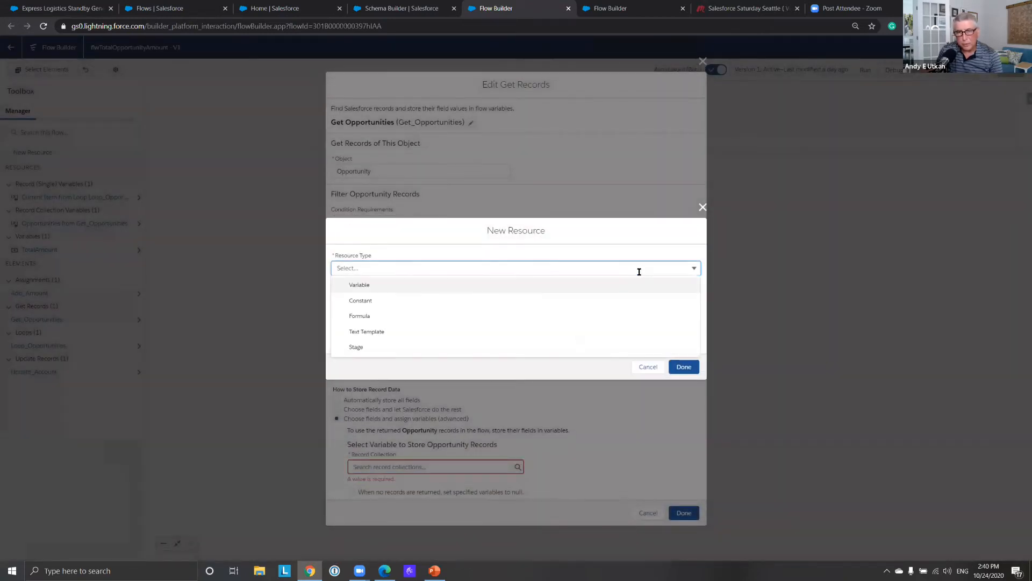
{"action": "left_click", "coordinate": [384, 286]}
{"action": "left_click", "coordinate": [385, 288]}
{"action": "type", "text": "sasdafsd"}
{"action": "left_click", "coordinate": [507, 355]}
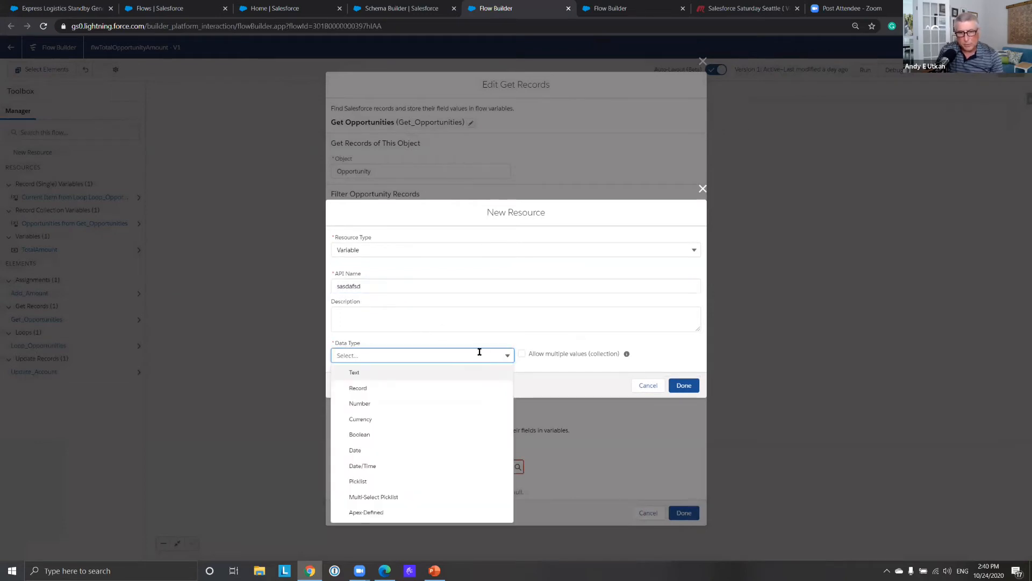
{"action": "left_click", "coordinate": [427, 392]}
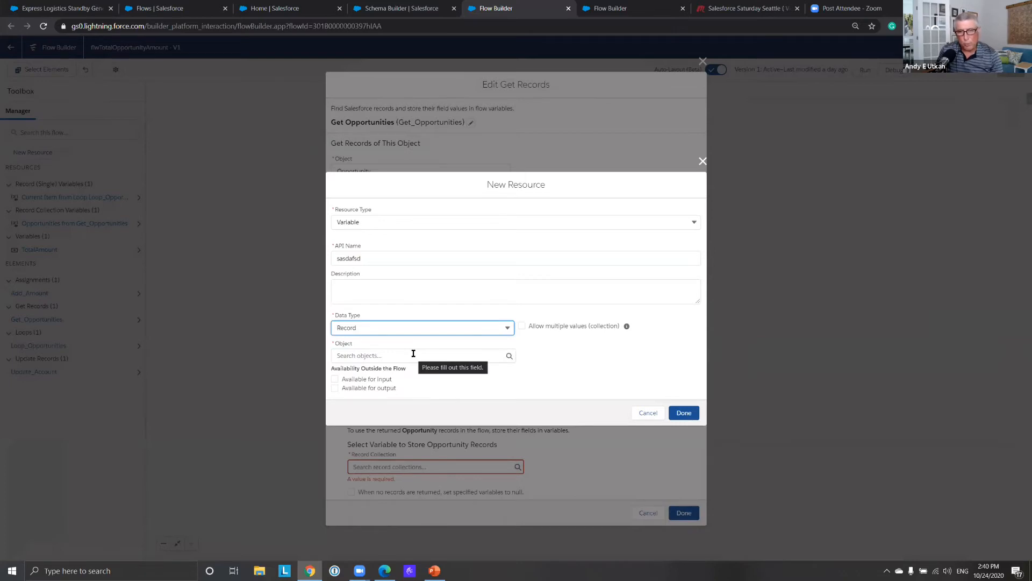
{"action": "left_click", "coordinate": [522, 327]}
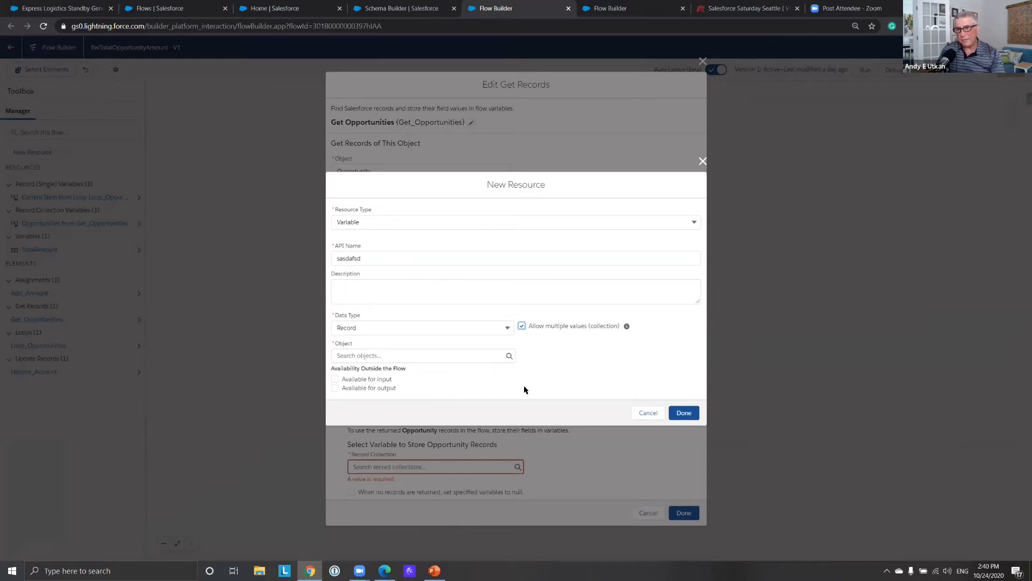
{"action": "left_click", "coordinate": [647, 413]}
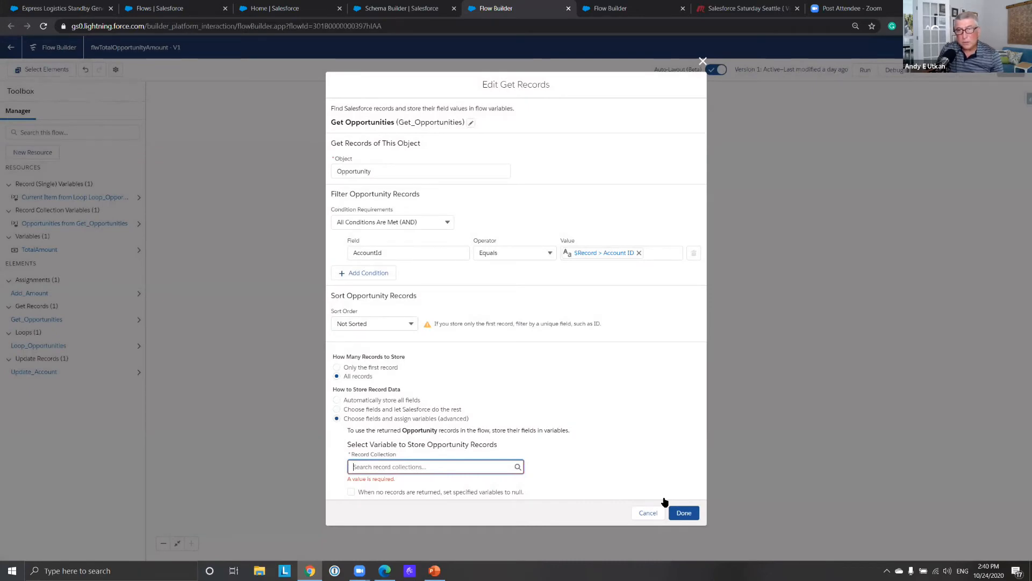
{"action": "left_click", "coordinate": [654, 510]}
- Clear the Loop Opportunities element's collection variable and select "Opportunities from Get_Opportunities" for it again
{"action": "double_click", "coordinate": [587, 213]}
{"action": "left_click", "coordinate": [423, 290]}
{"action": "left_click_drag", "start_coordinate": [425, 290], "coordinate": [324, 290]}
{"action": "key", "text": "BackSpace"}
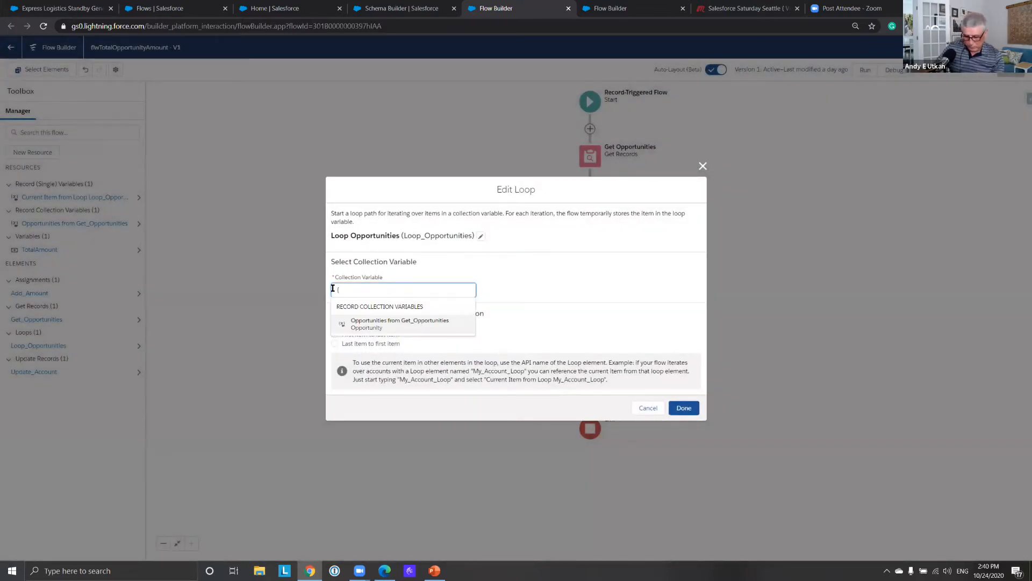
{"action": "key", "text": "BackSpace"}
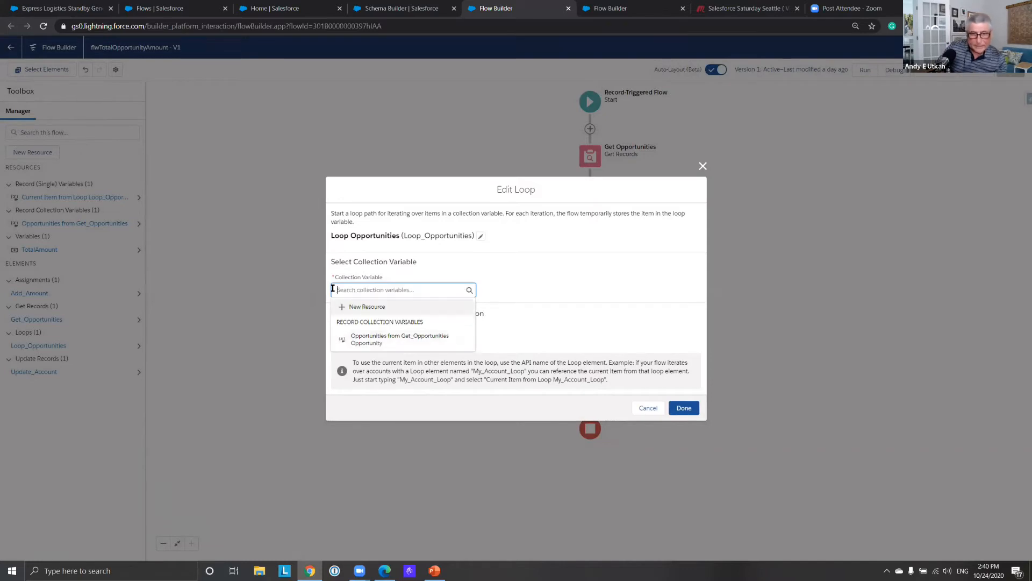
{"action": "left_click", "coordinate": [596, 266]}
{"action": "left_click", "coordinate": [381, 284]}
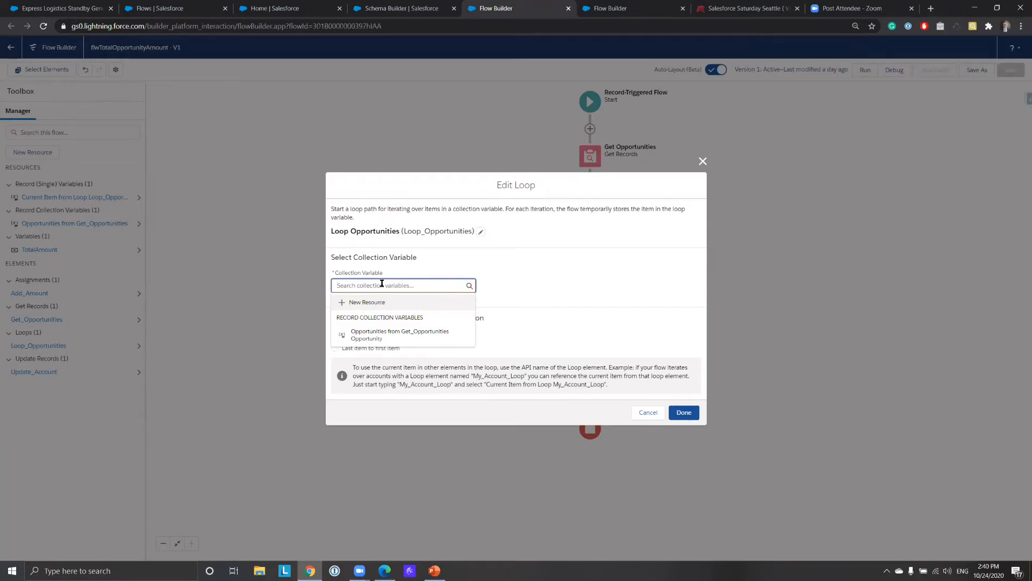
{"action": "left_click", "coordinate": [399, 334]}
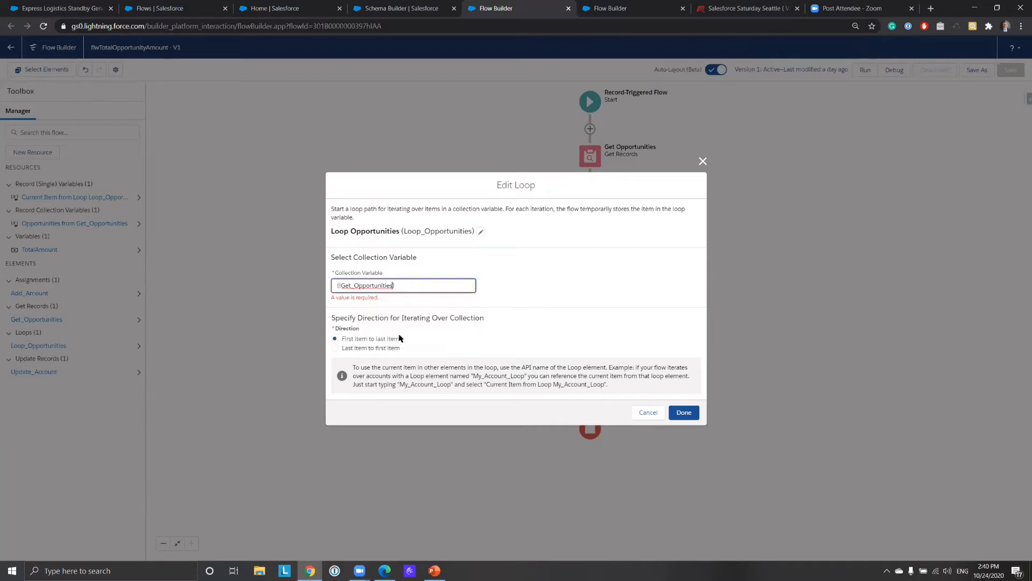
{"action": "left_click", "coordinate": [684, 412]}
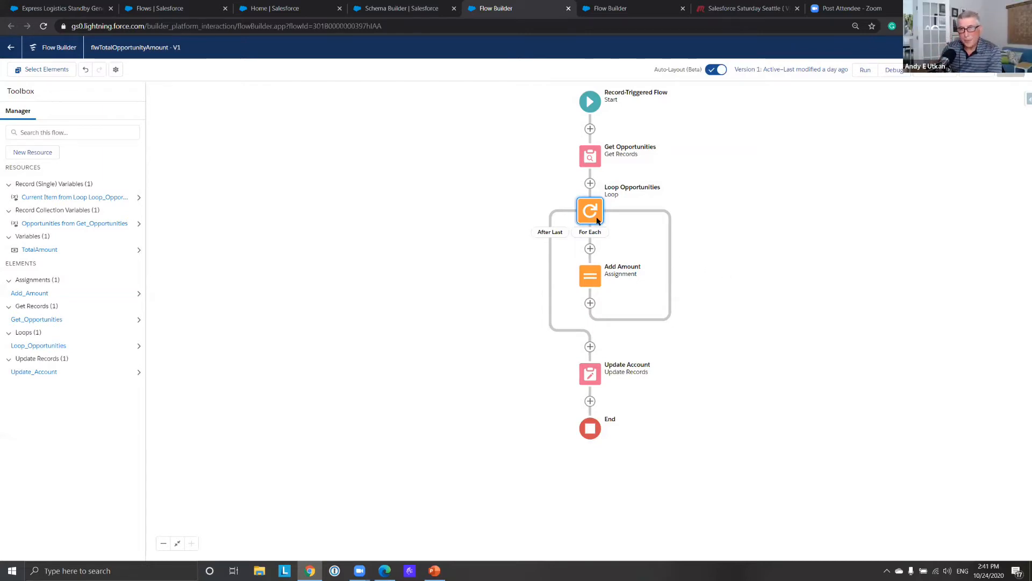
- Check the Get Opportunities element's settings and add a fault path to it
{"action": "double_click", "coordinate": [590, 157]}
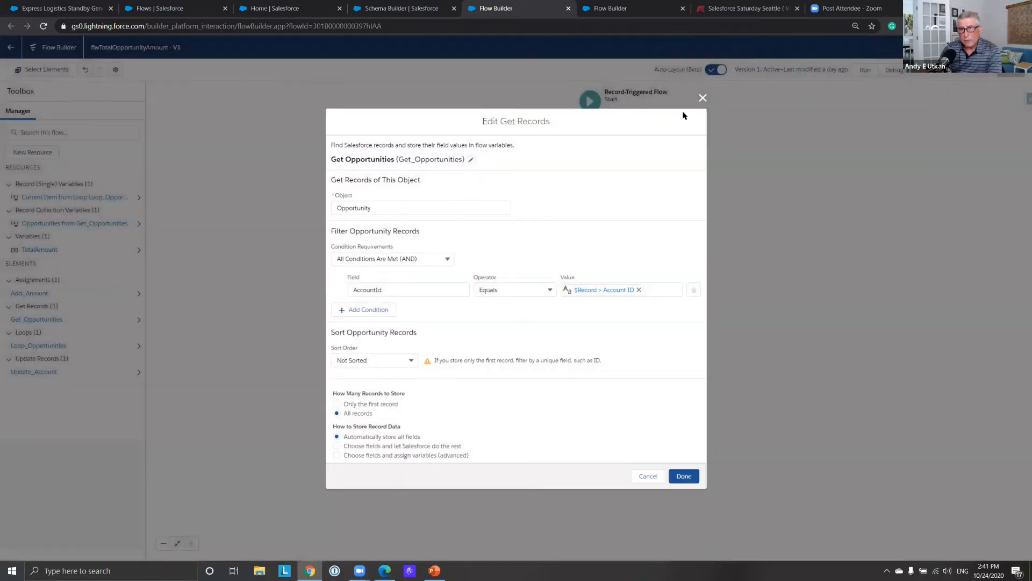
{"action": "left_click", "coordinate": [703, 97]}
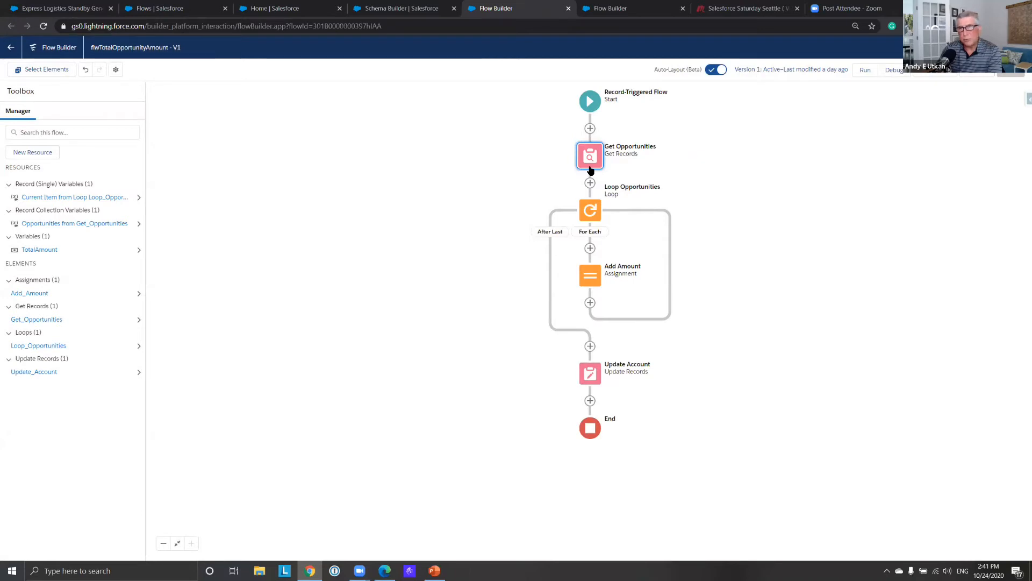
{"action": "left_click", "coordinate": [590, 164]}
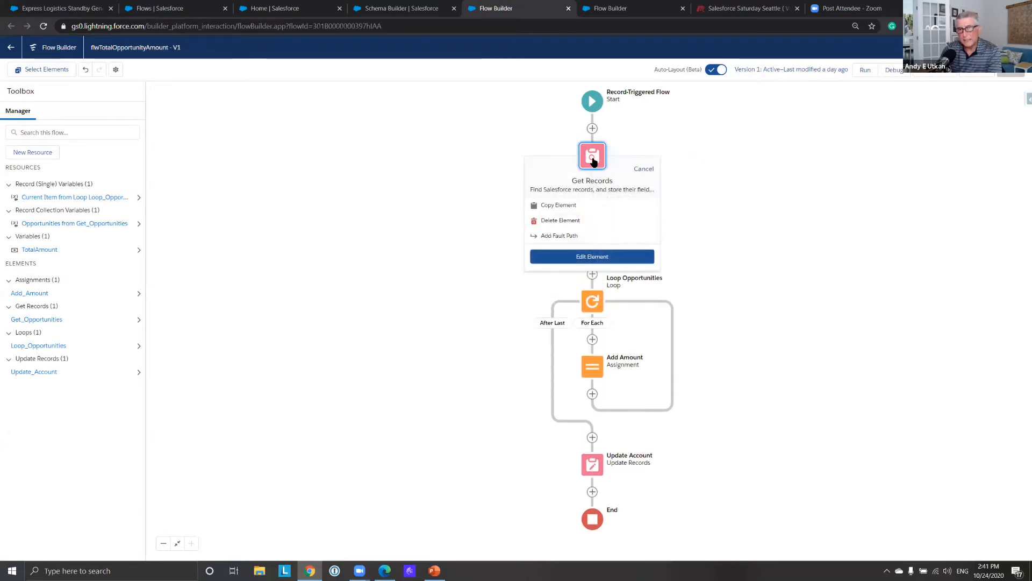
{"action": "left_click", "coordinate": [548, 236]}
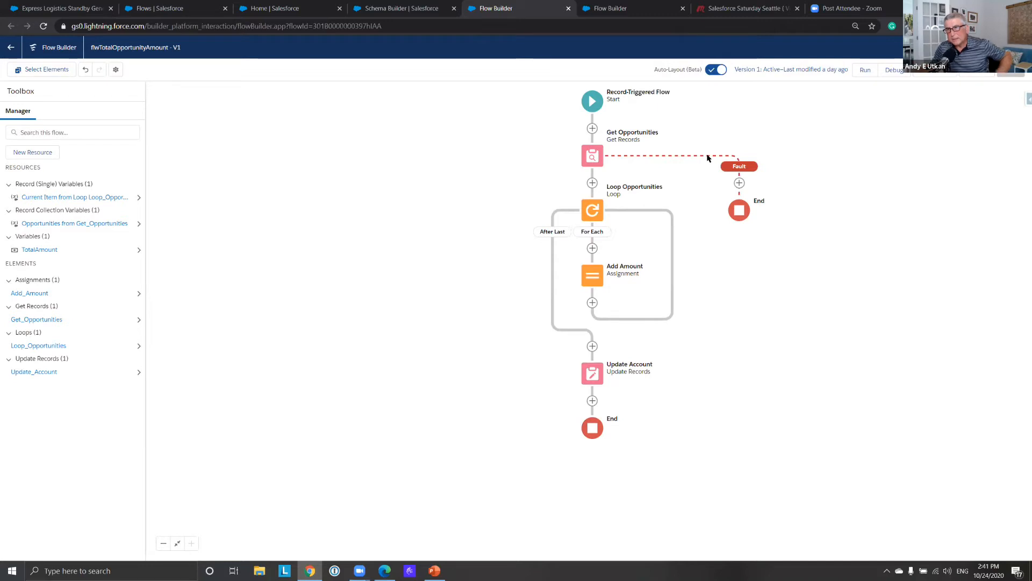
- Try inserting an Assignment element between Get Opportunities and Loop Opportunities
{"action": "left_click", "coordinate": [592, 185]}
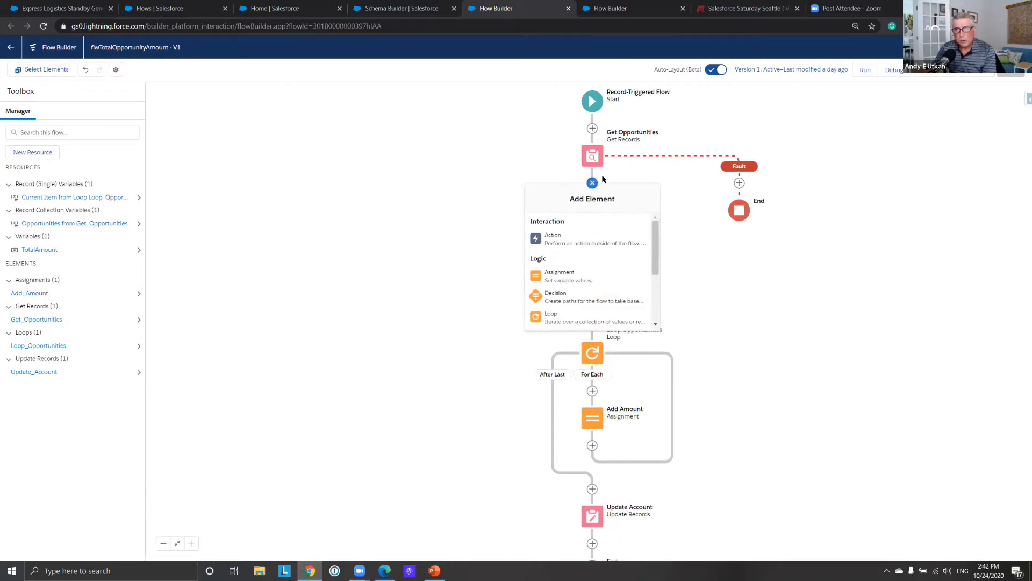
{"action": "left_click", "coordinate": [592, 183]}
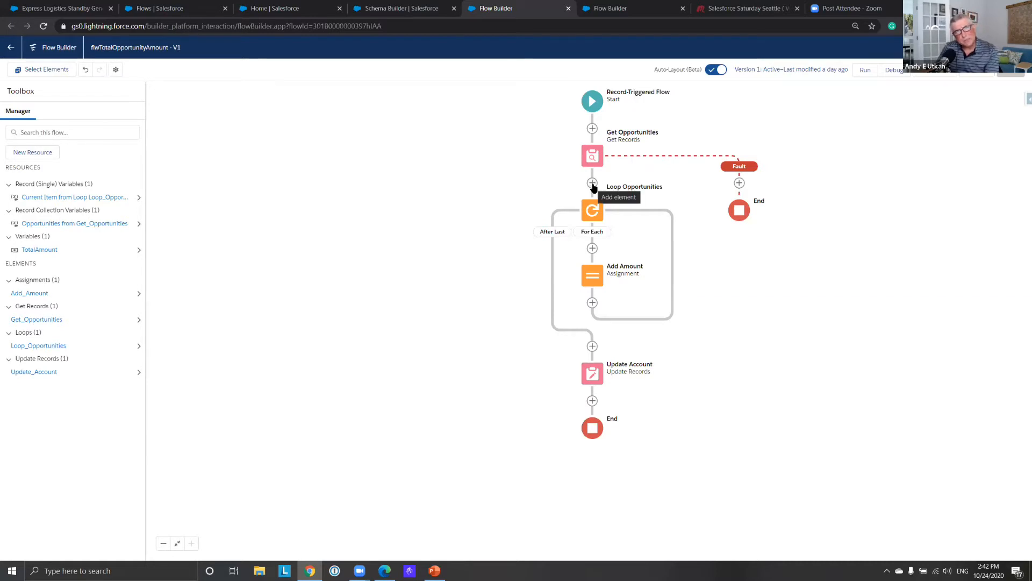
{"action": "left_click", "coordinate": [592, 184]}
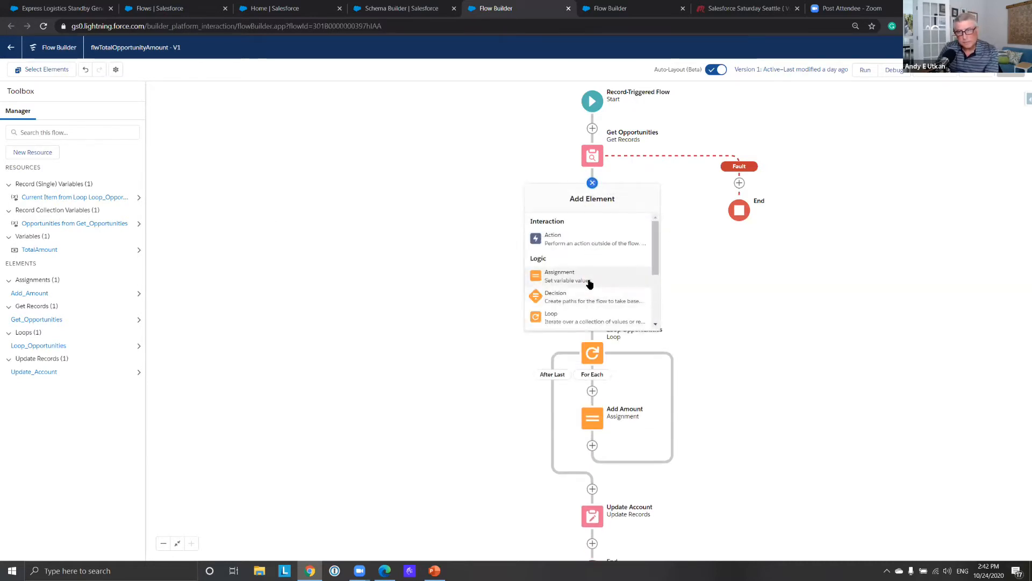
{"action": "left_click", "coordinate": [590, 284]}
{"action": "left_click", "coordinate": [703, 182]}
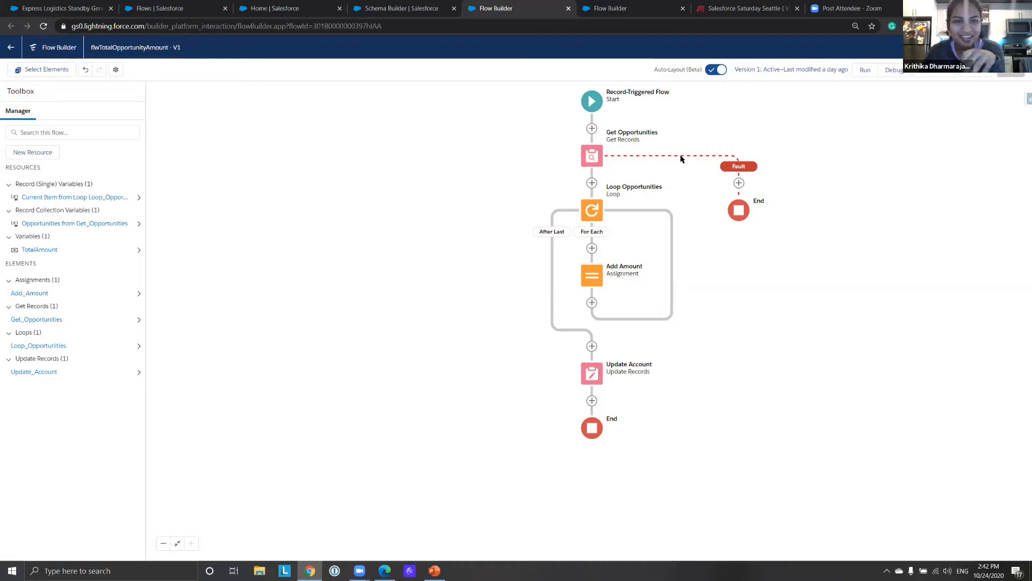
- Try setting Get Opportunities to "Choose fields and let Salesforce do the rest", and discard the change
{"action": "double_click", "coordinate": [592, 156]}
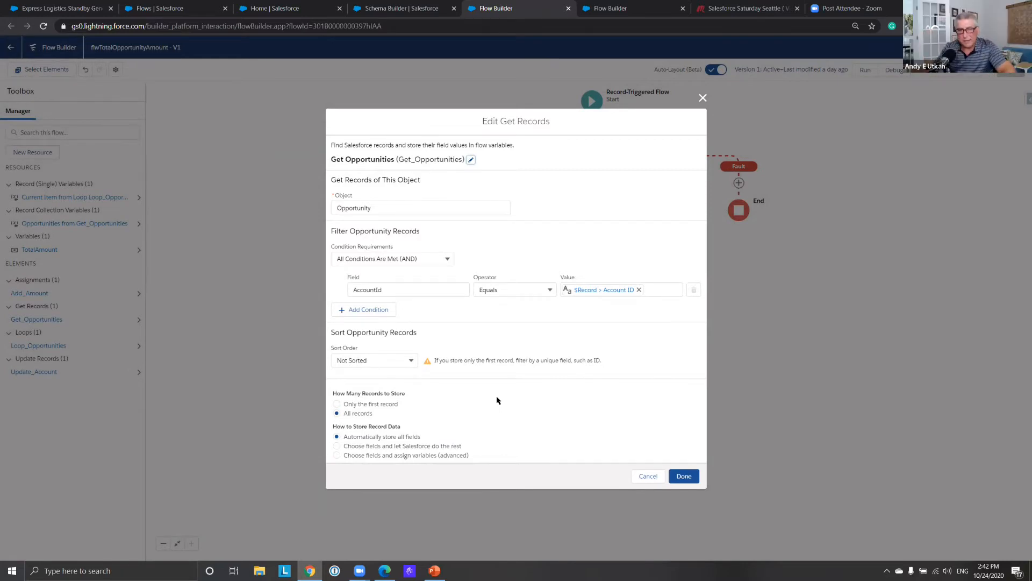
{"action": "left_click", "coordinate": [337, 447]}
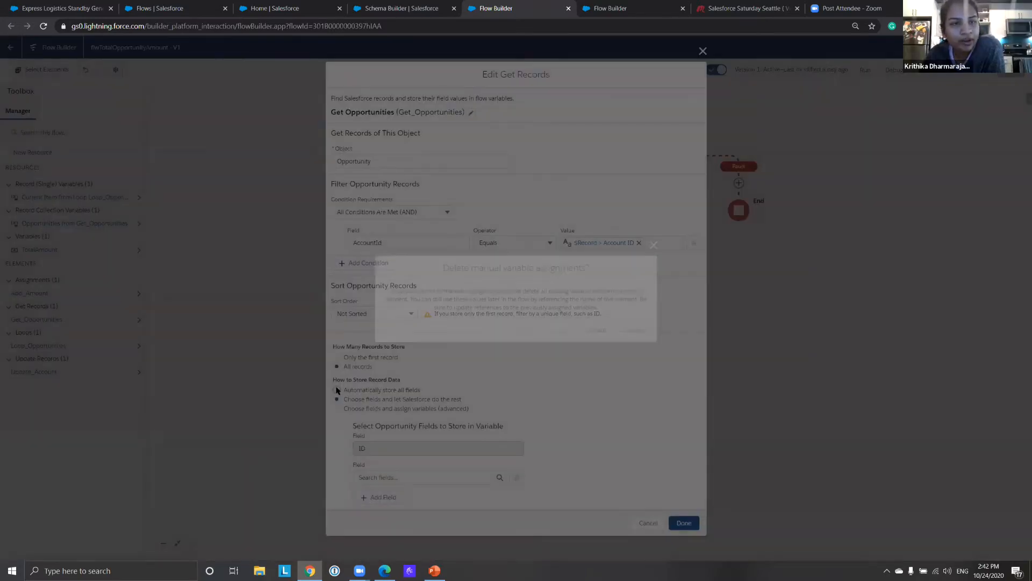
{"action": "left_click", "coordinate": [657, 244]}
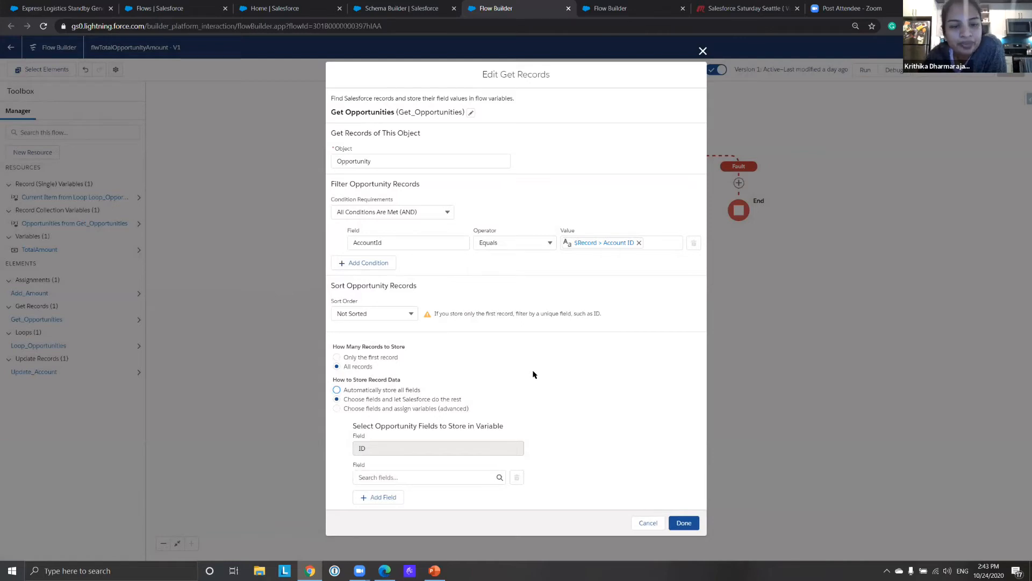
{"action": "left_click", "coordinate": [648, 523]}
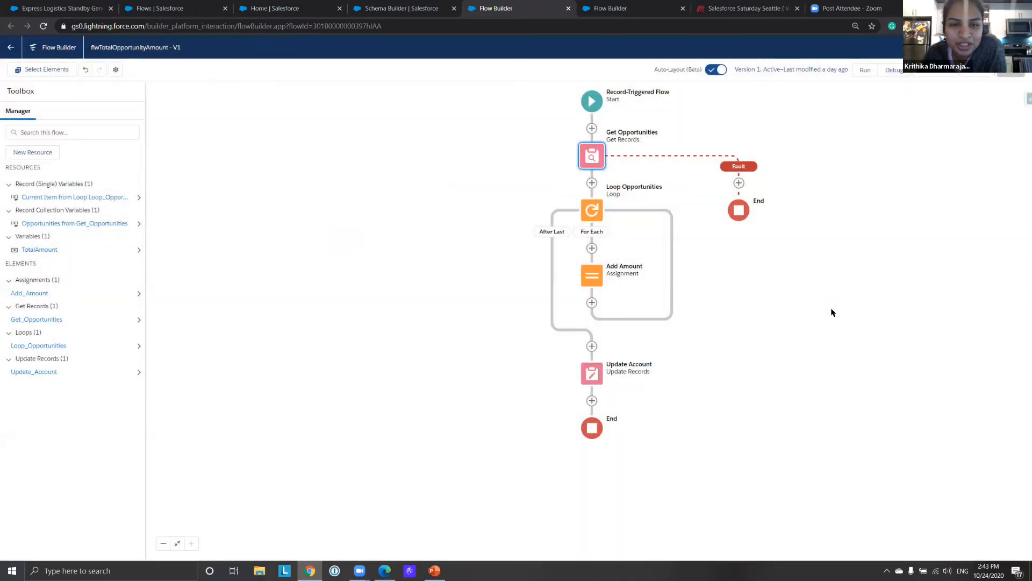
- Leave the flwTotalOpportunityAmount flow without saving its changes and return to the list of all flows
{"action": "left_click", "coordinate": [675, 158]}
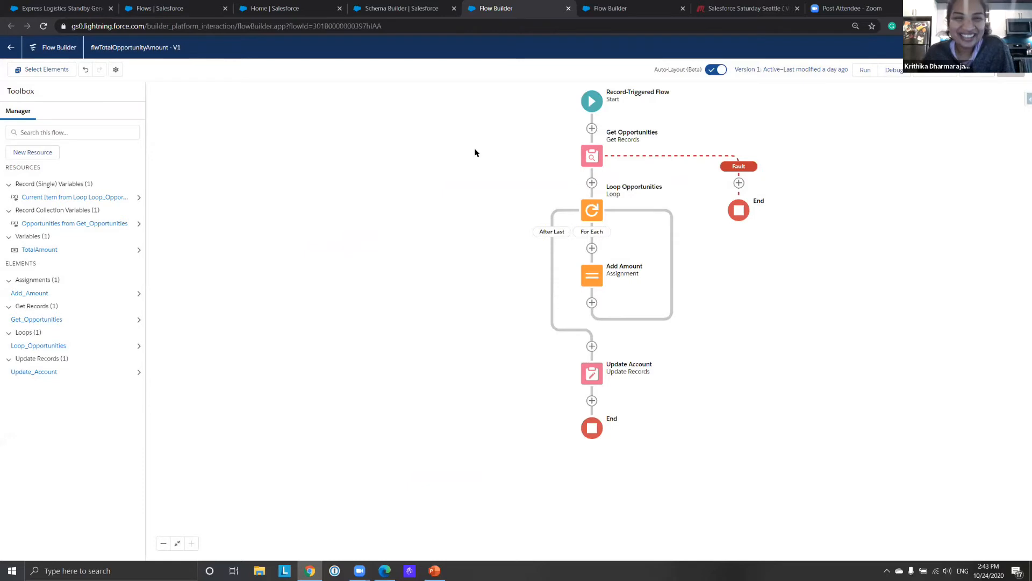
{"action": "left_click", "coordinate": [11, 49]}
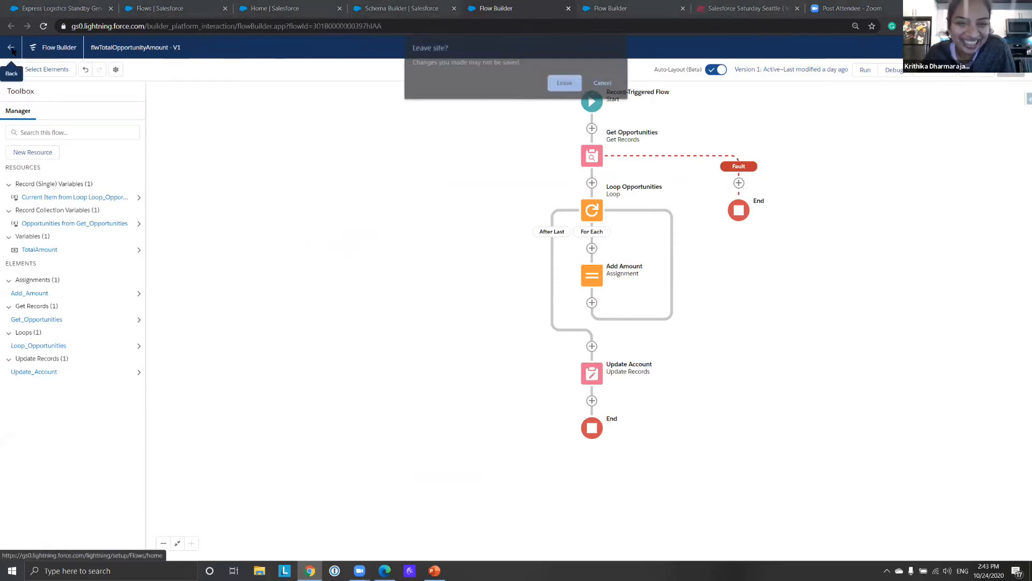
{"action": "left_click", "coordinate": [564, 83]}
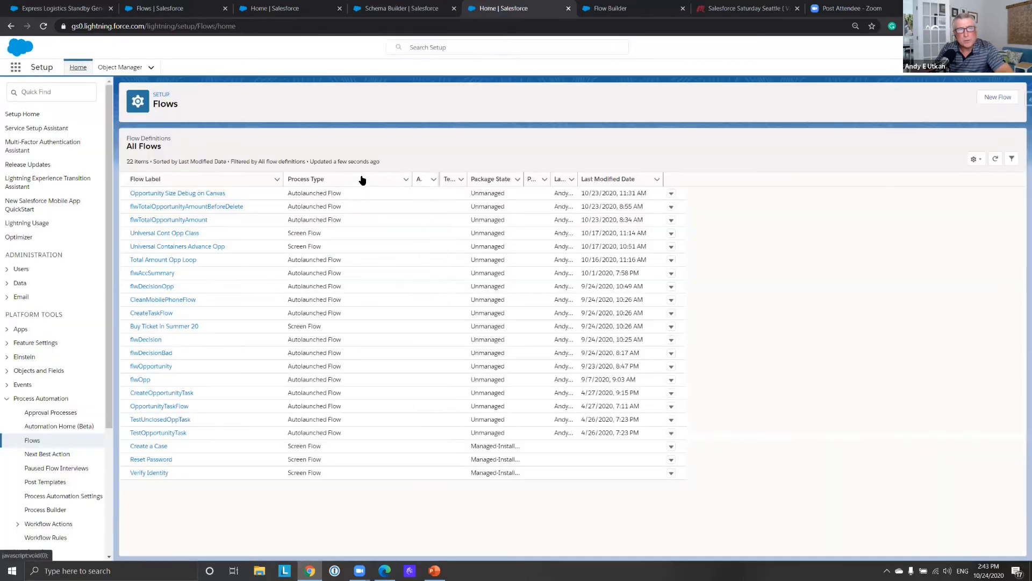
- Reopen the flwTotalOpportunityAmount flow and check the settings of its Loop Opportunities element
{"action": "left_click", "coordinate": [186, 221]}
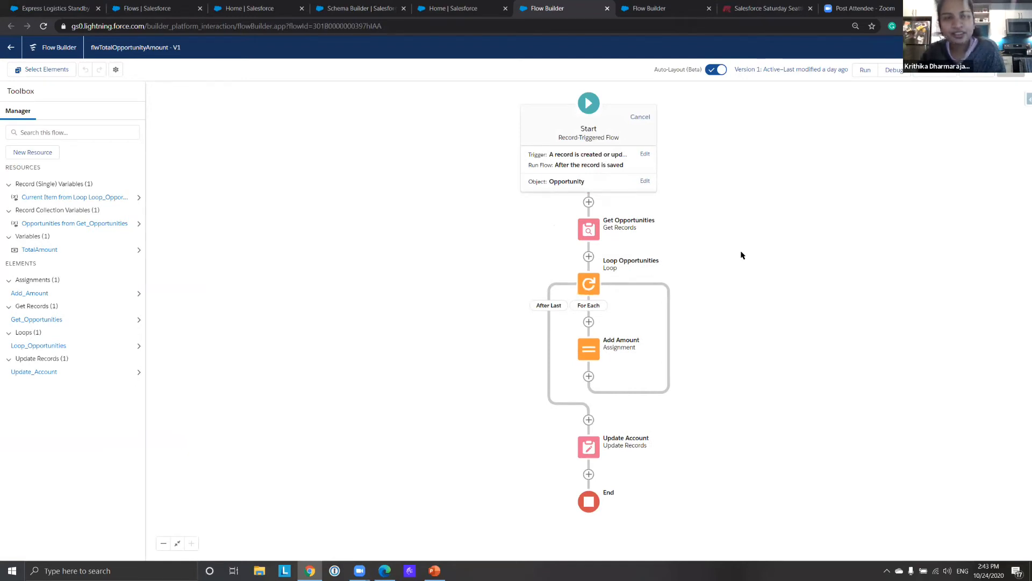
{"action": "scroll", "coordinate": [734, 288], "scroll_direction": "down", "scroll_amount": 1}
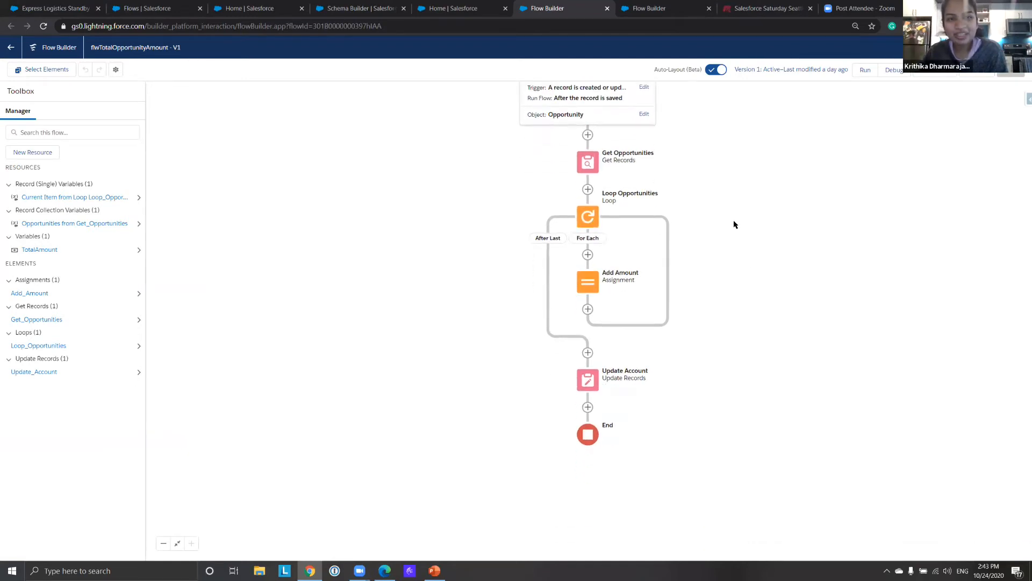
{"action": "scroll", "coordinate": [735, 224], "scroll_direction": "down", "scroll_amount": 1}
{"action": "scroll", "coordinate": [735, 224], "scroll_direction": "down", "scroll_amount": 1}
{"action": "scroll", "coordinate": [737, 261], "scroll_direction": "up", "scroll_amount": 1}
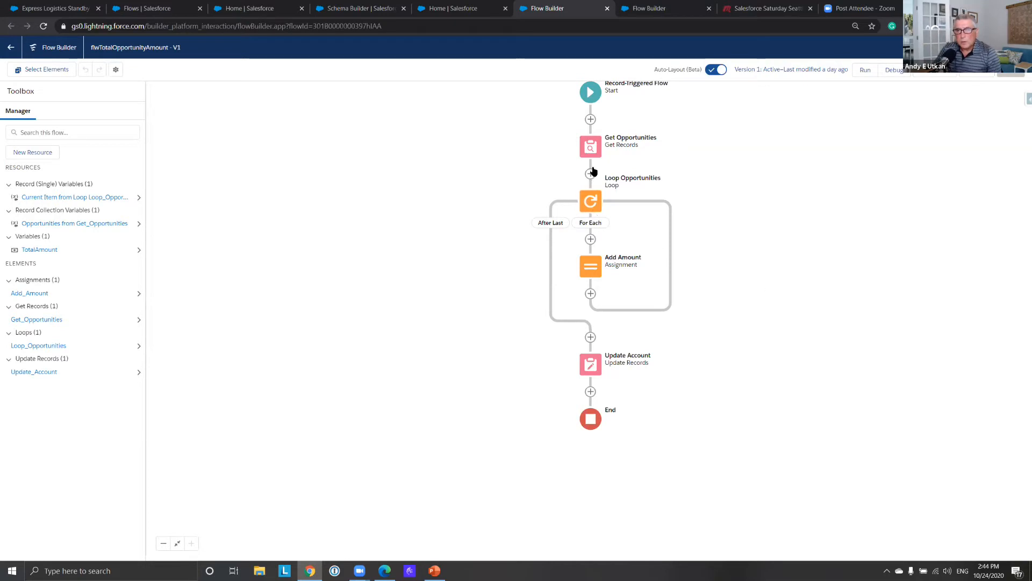
{"action": "double_click", "coordinate": [592, 206]}
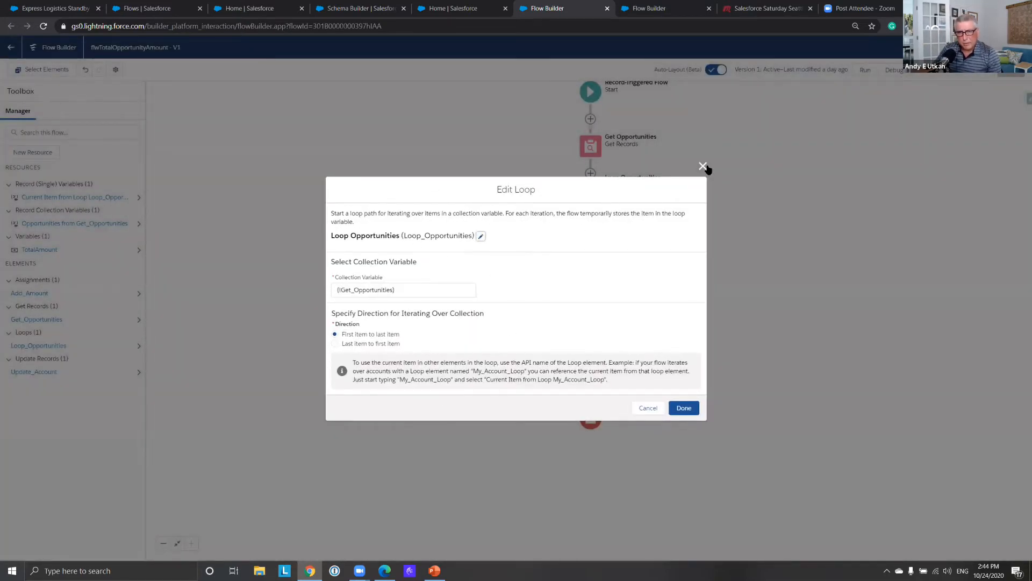
{"action": "left_click", "coordinate": [703, 165]}
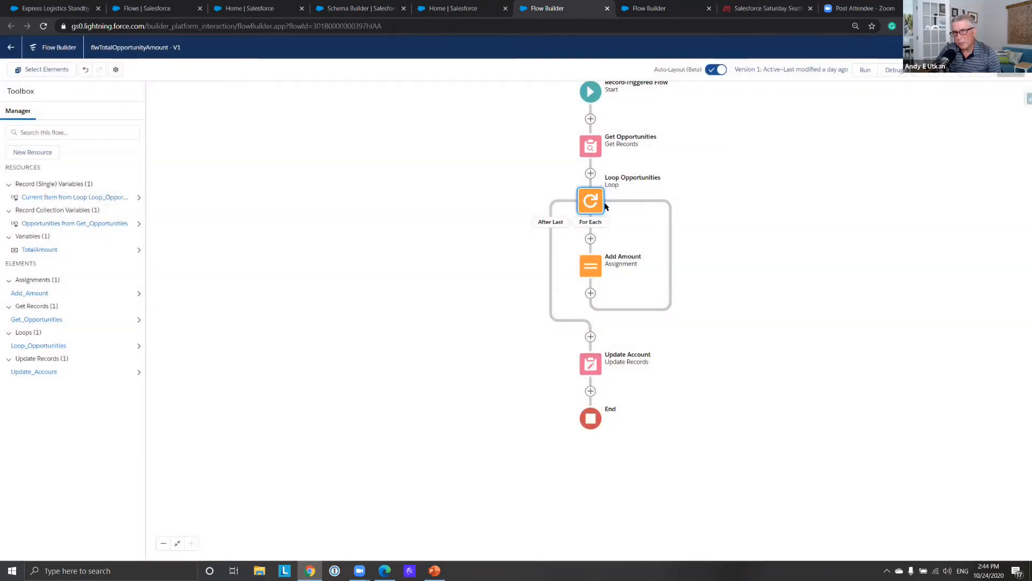
- Examine the Add Amount assignment's variable, its available operators and the resource reference behind its value
{"action": "left_click", "coordinate": [590, 266]}
{"action": "left_click", "coordinate": [591, 351]}
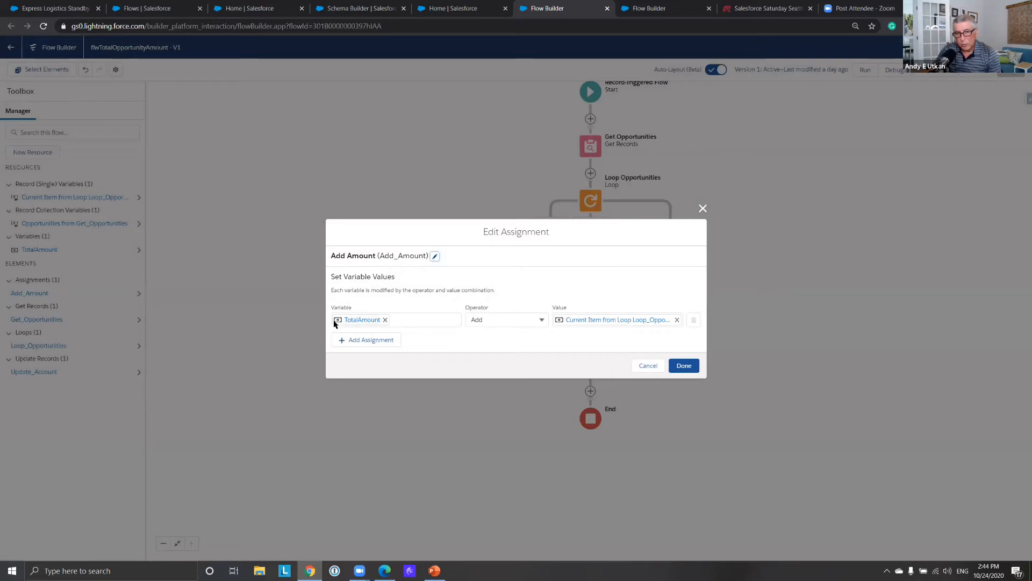
{"action": "left_click", "coordinate": [542, 321]}
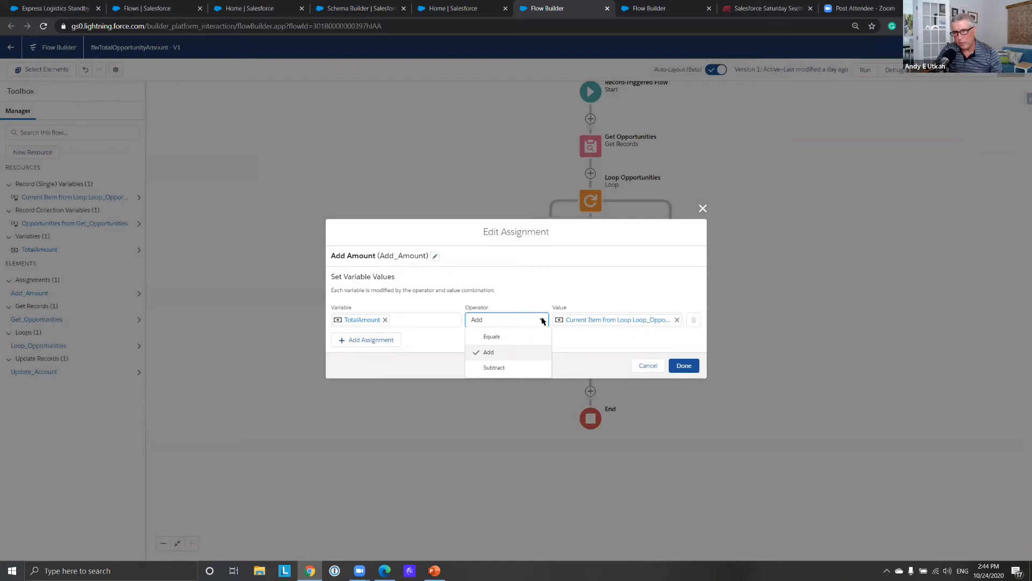
{"action": "left_click", "coordinate": [406, 320]}
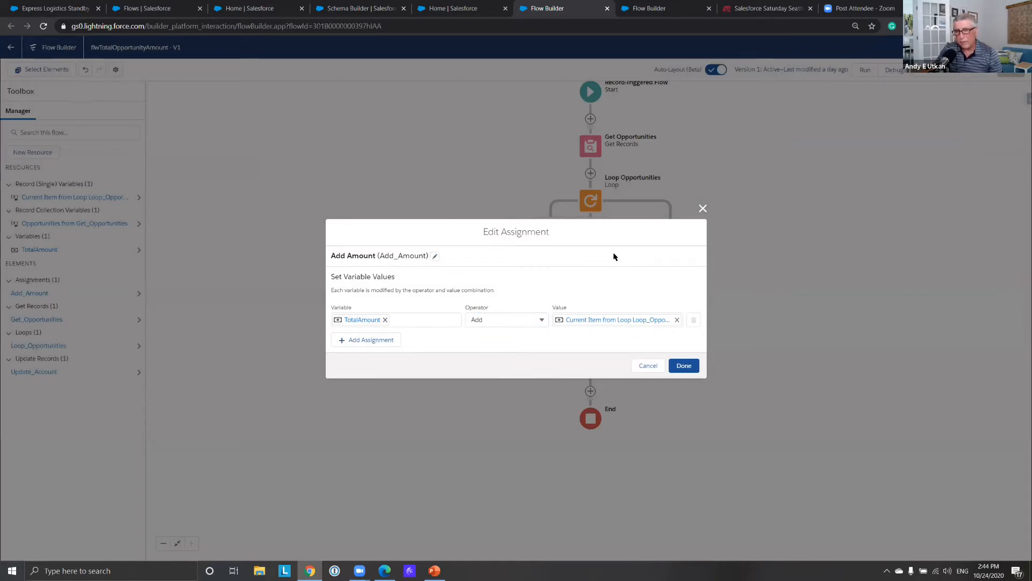
{"action": "left_click", "coordinate": [600, 319]}
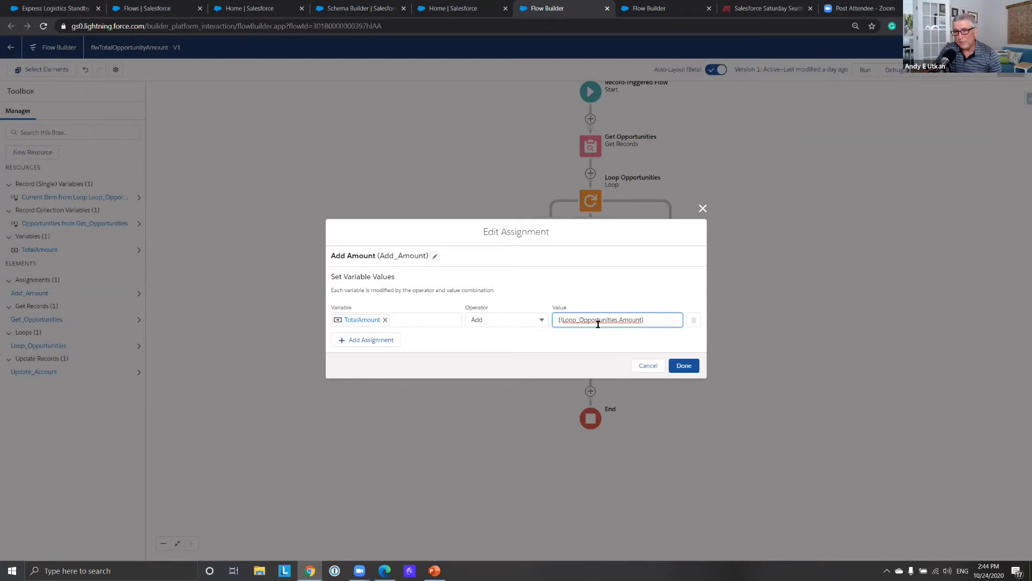
{"action": "left_click", "coordinate": [620, 288]}
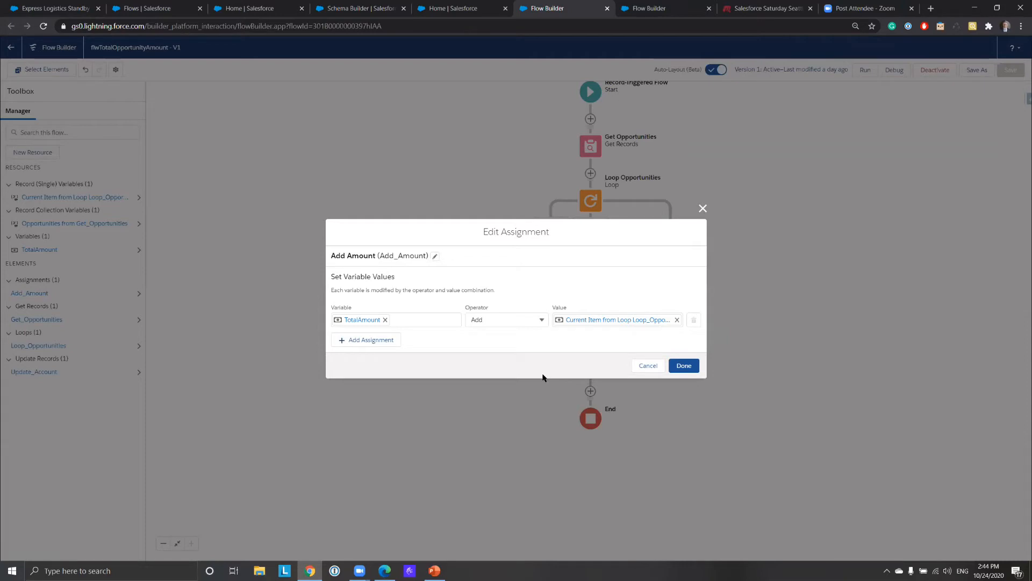
{"action": "left_click", "coordinate": [676, 319]}
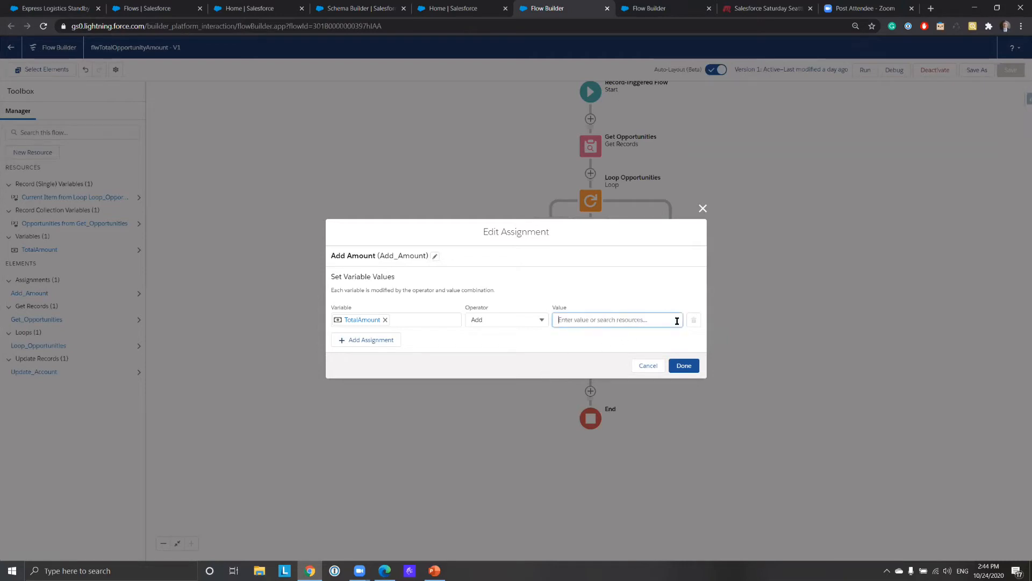
{"action": "left_click", "coordinate": [622, 320]}
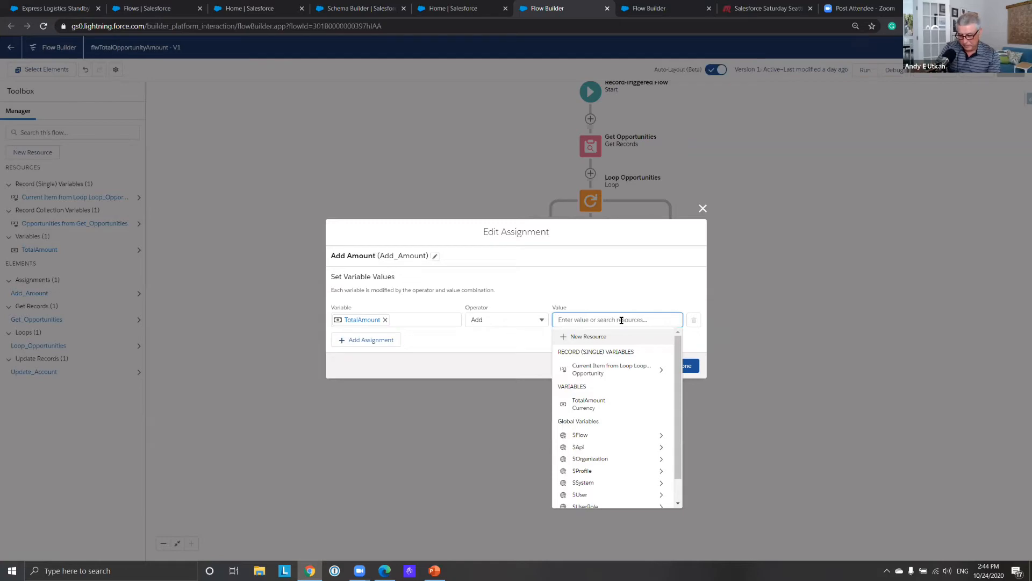
{"action": "left_click", "coordinate": [706, 213]}
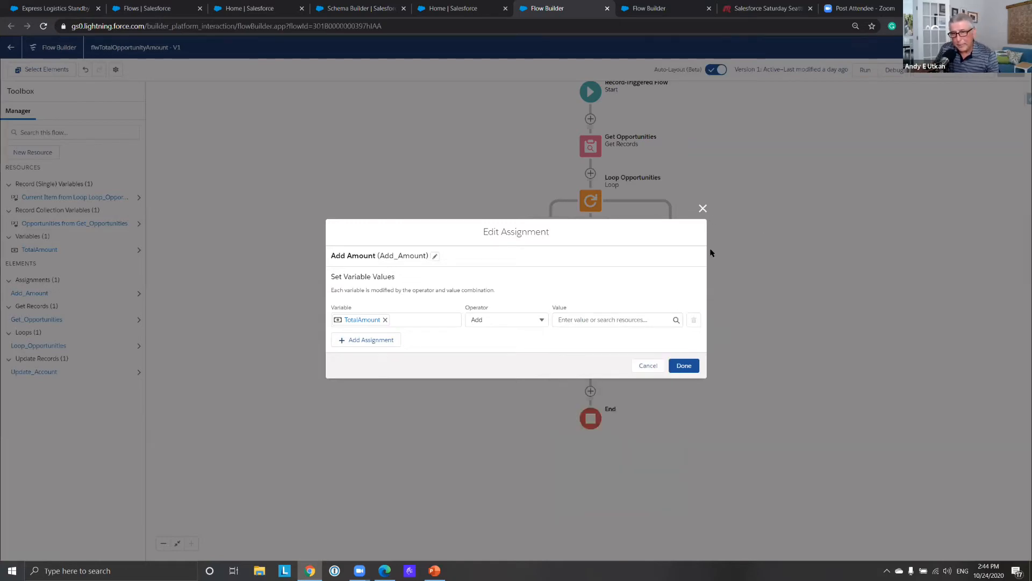
{"action": "left_click", "coordinate": [648, 365]}
- Recheck the Loop Opportunities settings, and set the Add Amount assignment's value to {!Loop_Opportunities.Amount}
{"action": "left_click", "coordinate": [590, 199]}
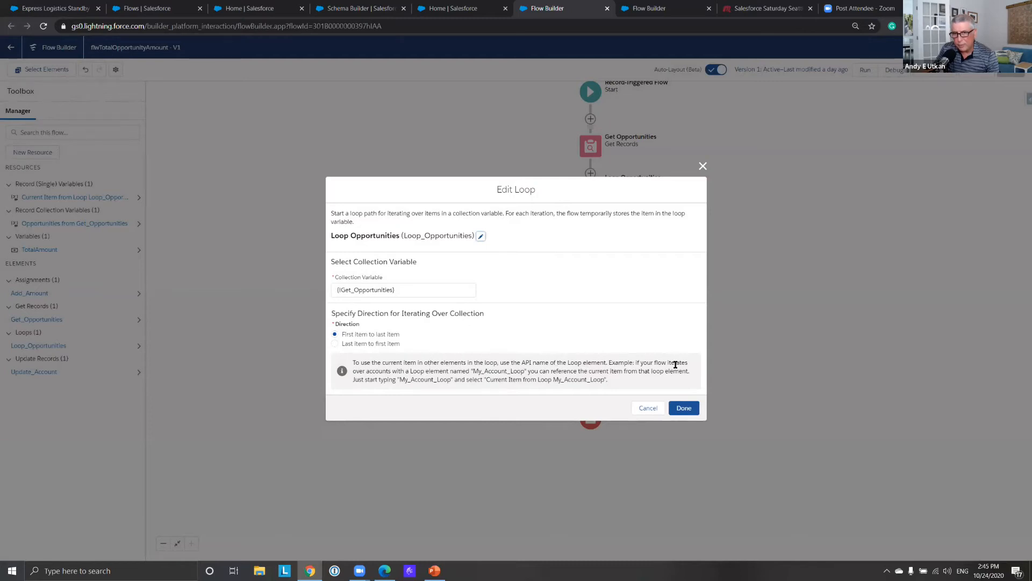
{"action": "left_click", "coordinate": [703, 165]}
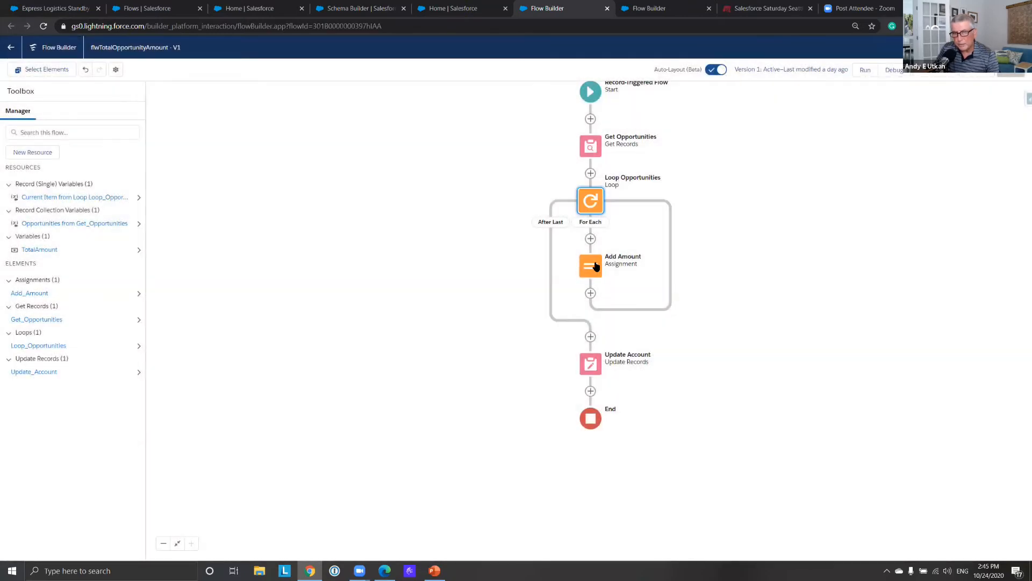
{"action": "double_click", "coordinate": [600, 277]}
{"action": "left_click", "coordinate": [664, 322]}
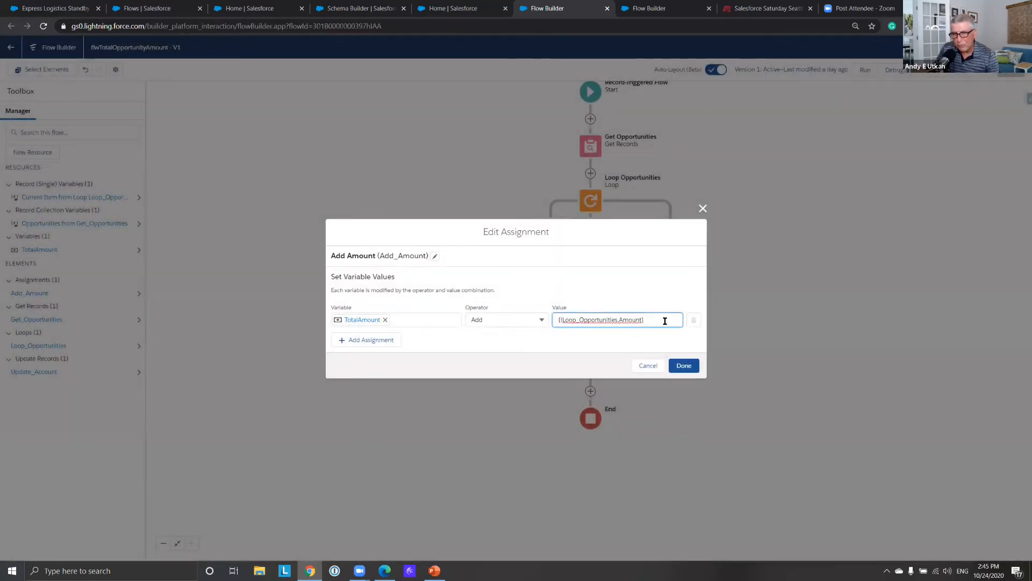
{"action": "key", "text": "ctrl+a"}
{"action": "key", "text": "BackSpace"}
{"action": "type", "text": "loo"}
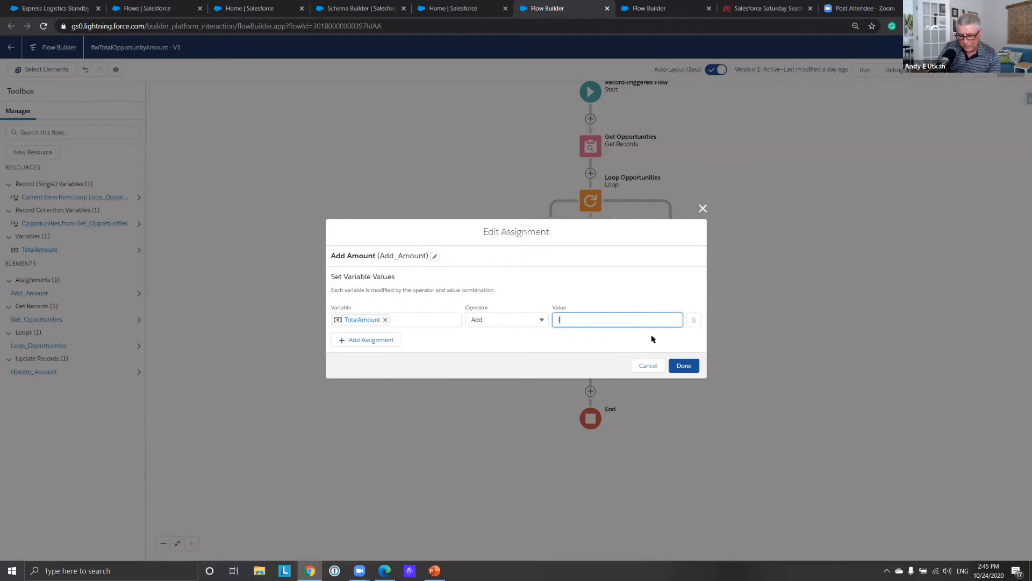
{"action": "type", "text": "p"}
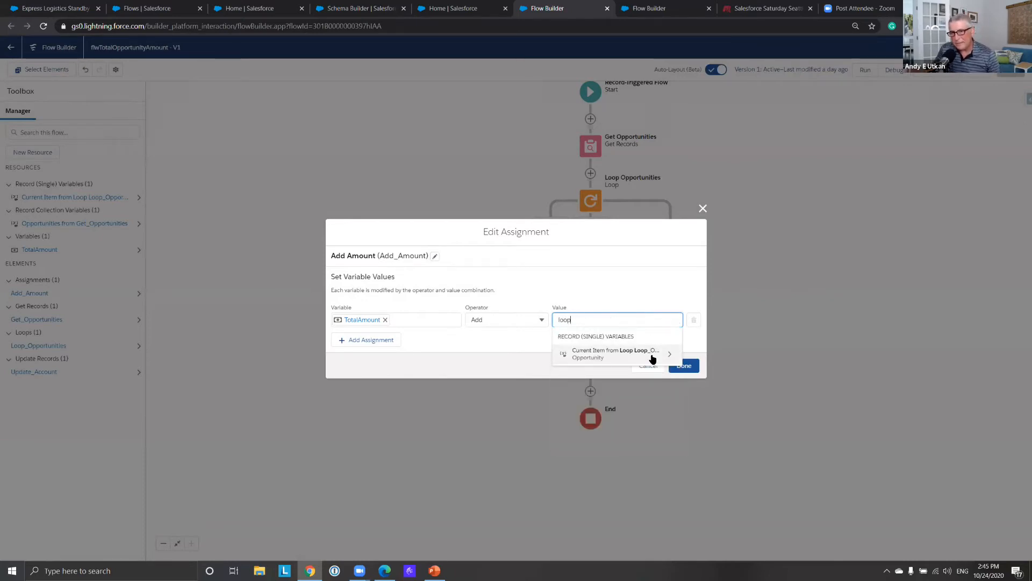
{"action": "left_click", "coordinate": [652, 358]}
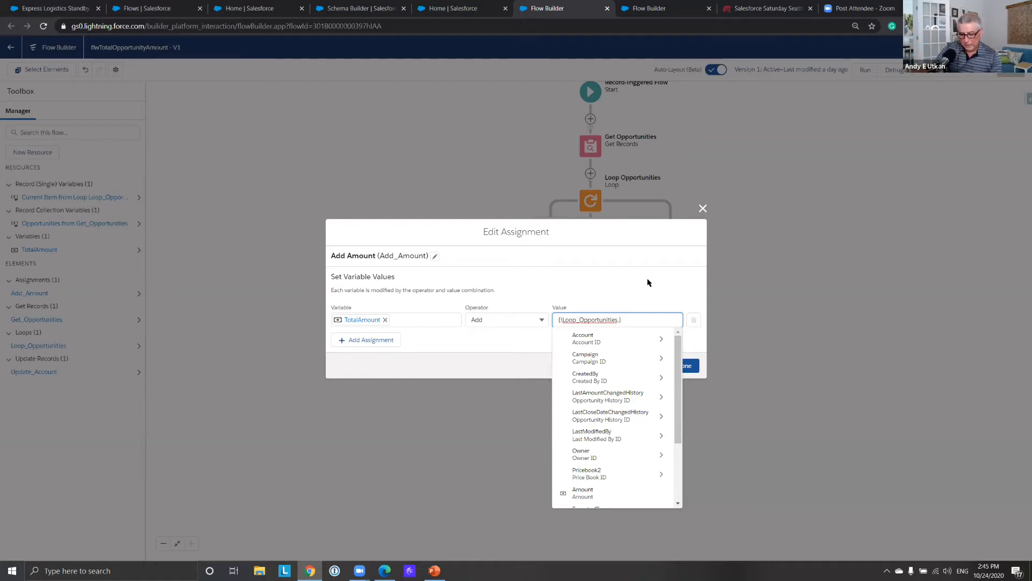
{"action": "type", "text": ".amou"}
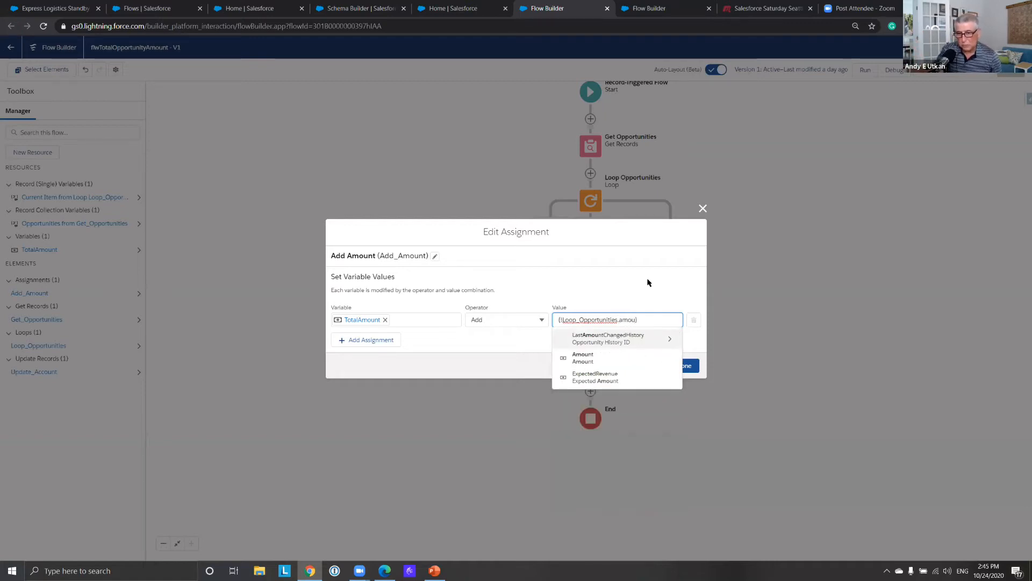
{"action": "left_click", "coordinate": [630, 354]}
{"action": "left_click", "coordinate": [678, 302]}
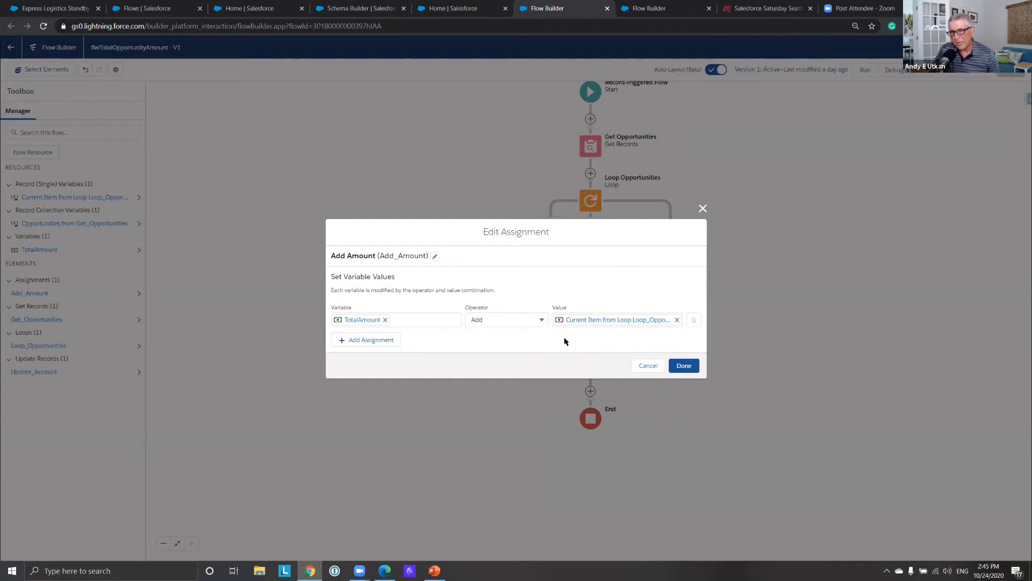
{"action": "left_click", "coordinate": [640, 321]}
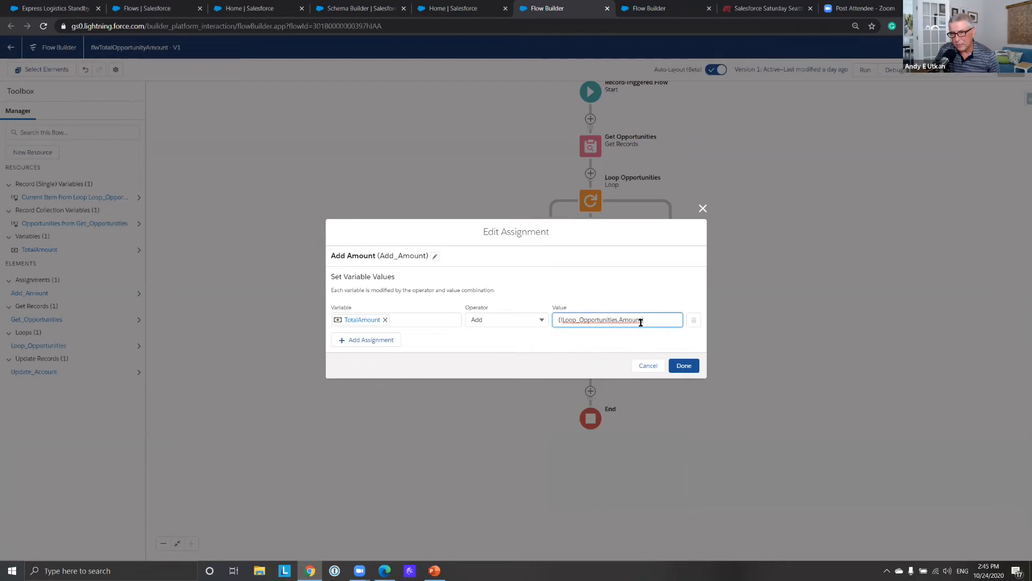
{"action": "left_click", "coordinate": [644, 270]}
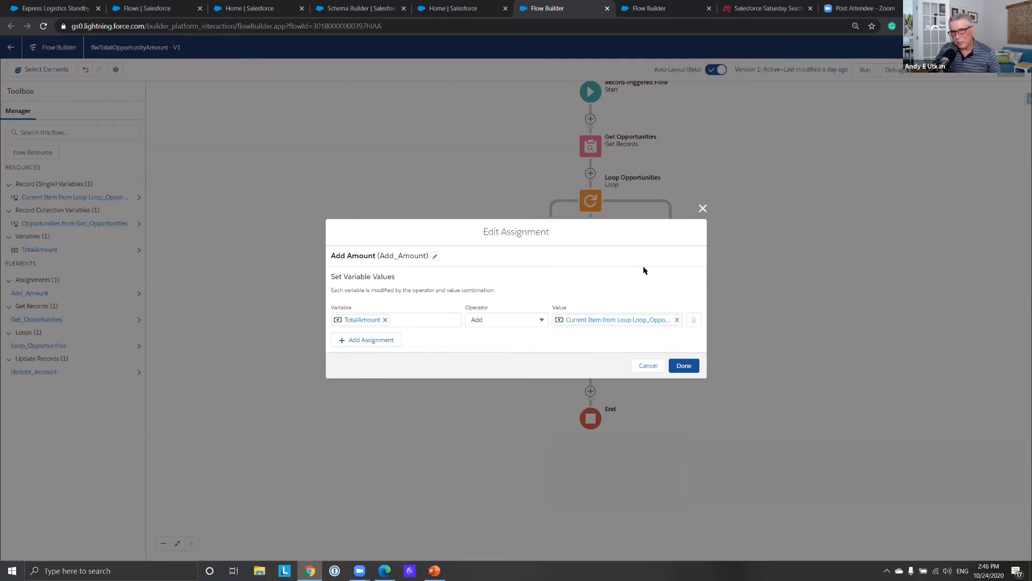
{"action": "left_click", "coordinate": [684, 366]}
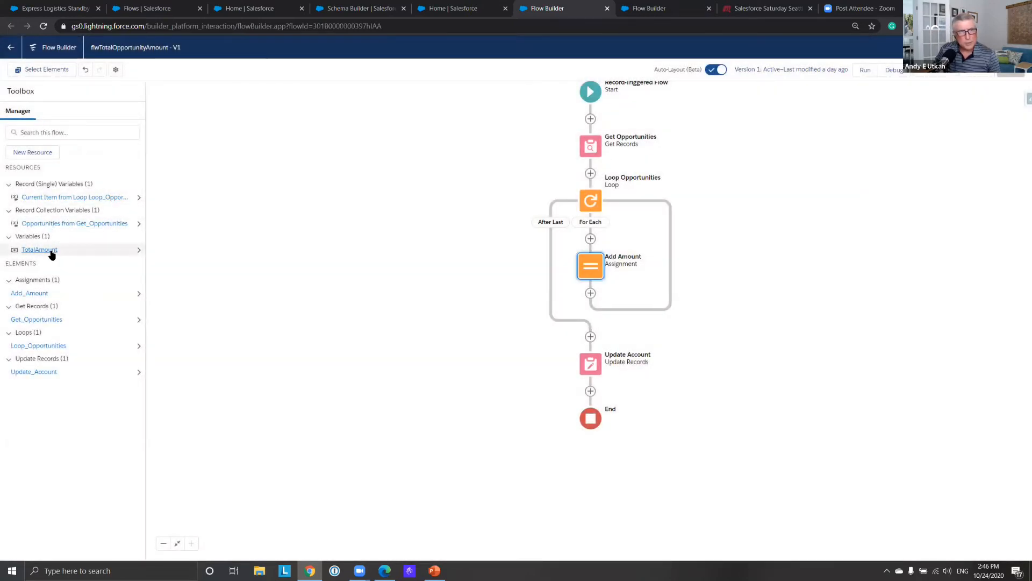
- Check the TotalAmount variable's usage and its data type, decimal places and default value settings
{"action": "left_click", "coordinate": [141, 250]}
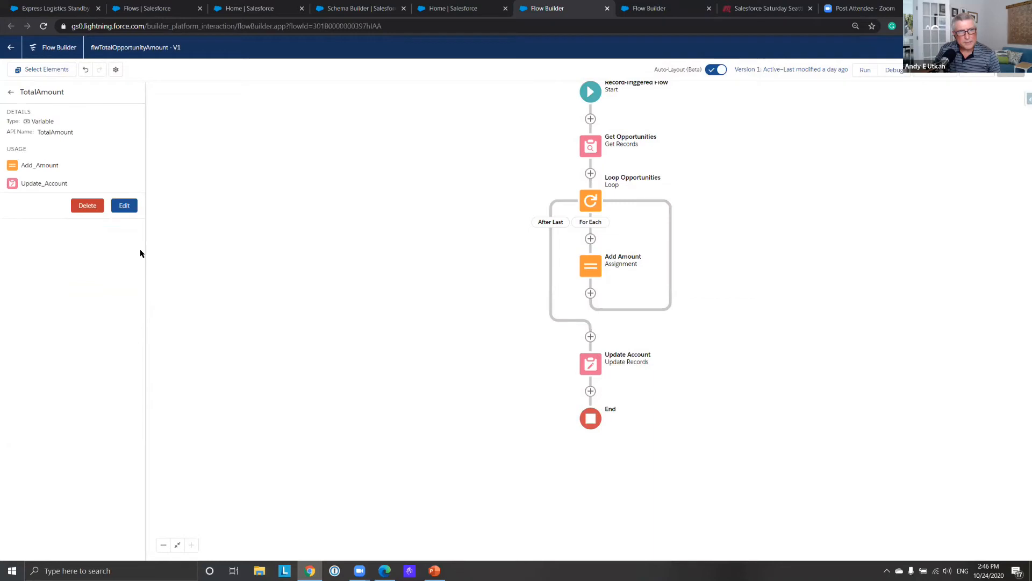
{"action": "left_click", "coordinate": [123, 209]}
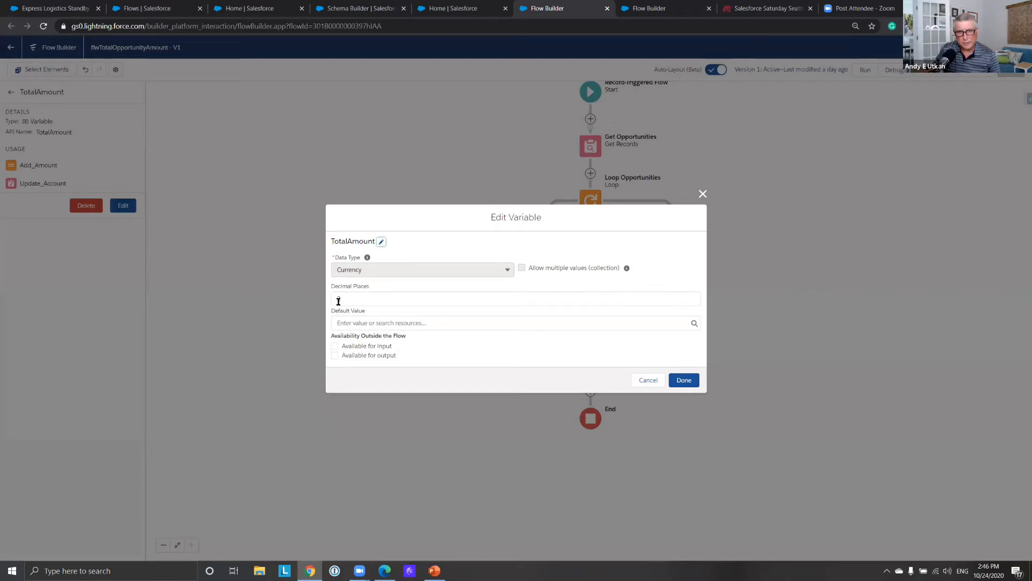
{"action": "left_click", "coordinate": [652, 385]}
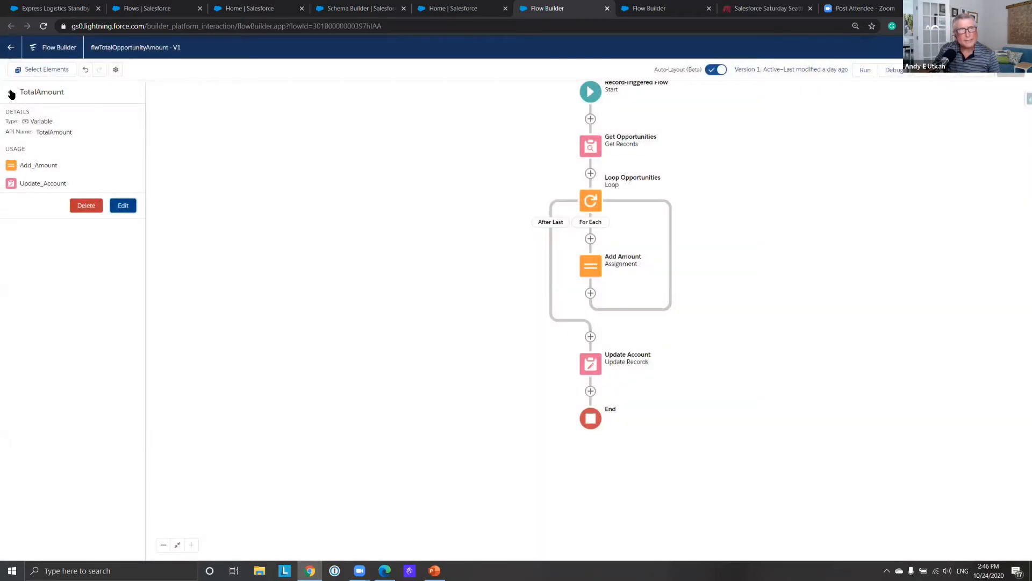
{"action": "left_click", "coordinate": [11, 94]}
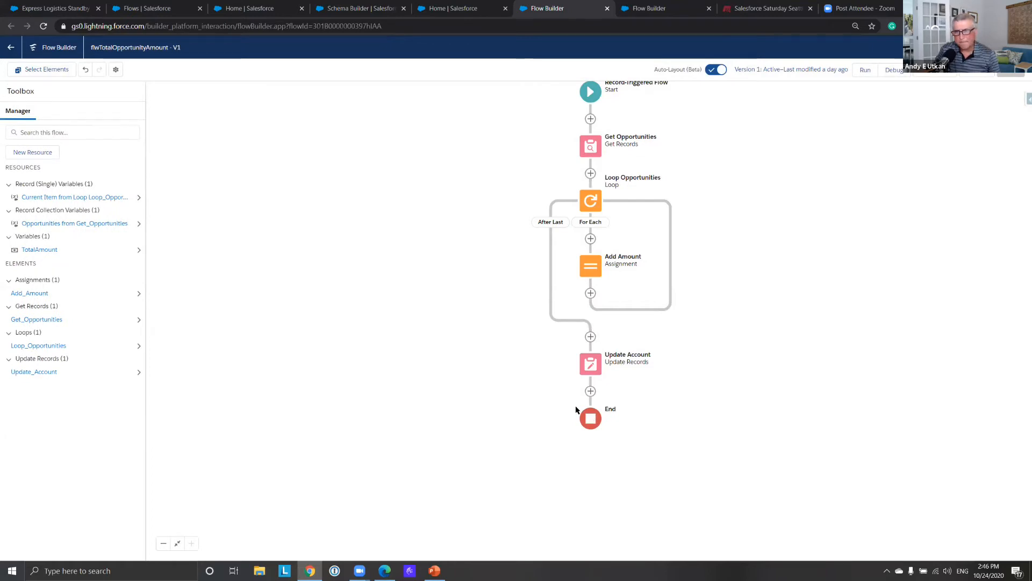
{"action": "left_click", "coordinate": [139, 255]}
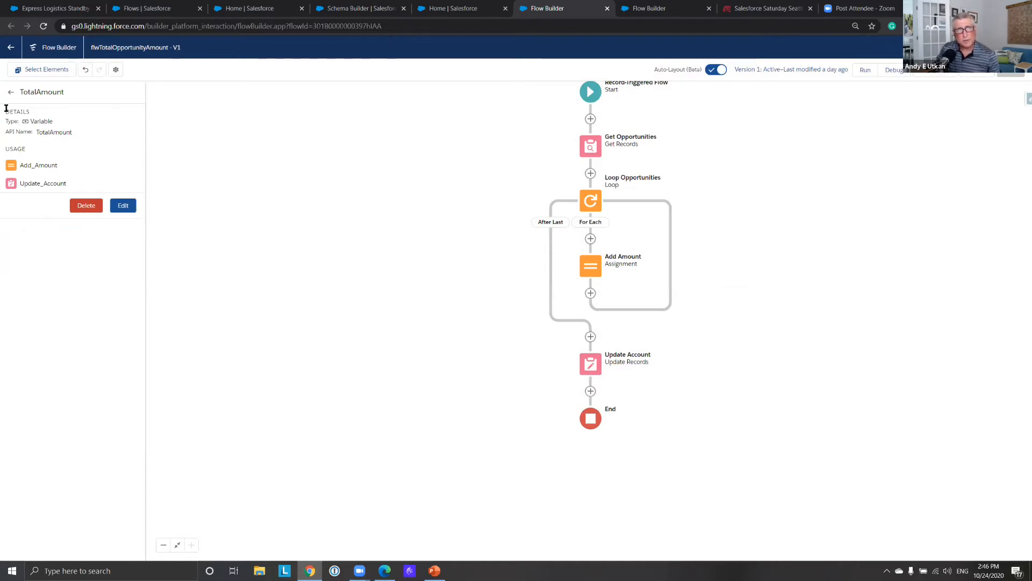
{"action": "left_click", "coordinate": [11, 92]}
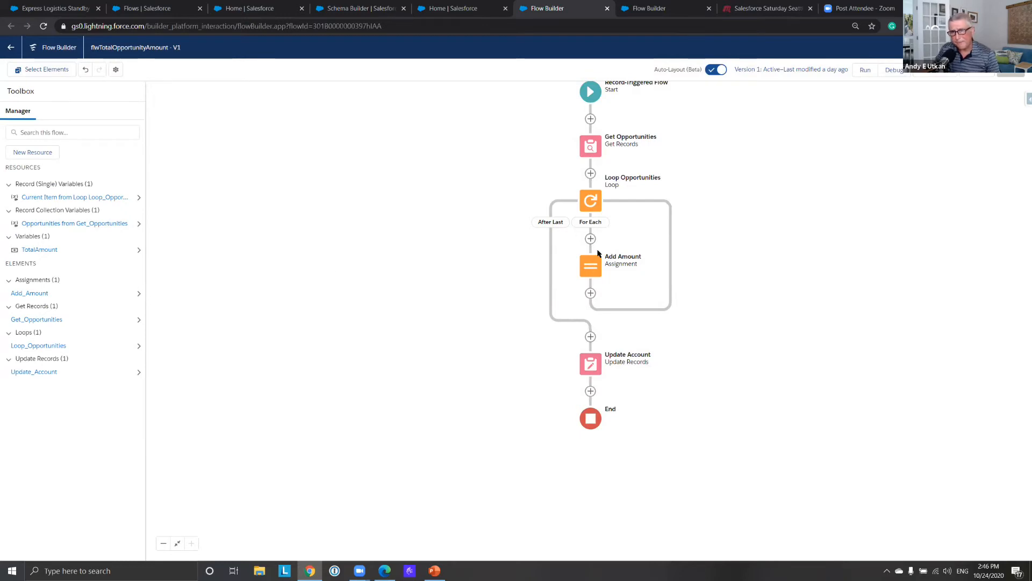
- Check the Update Account element's filter condition and the field value it sets on the account
{"action": "double_click", "coordinate": [590, 364]}
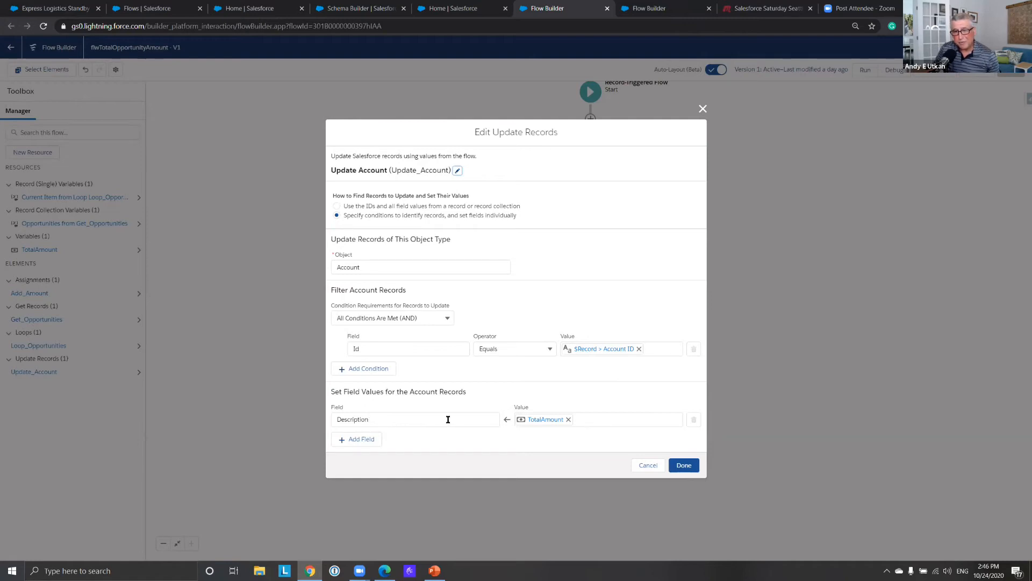
{"action": "left_click", "coordinate": [684, 465]}
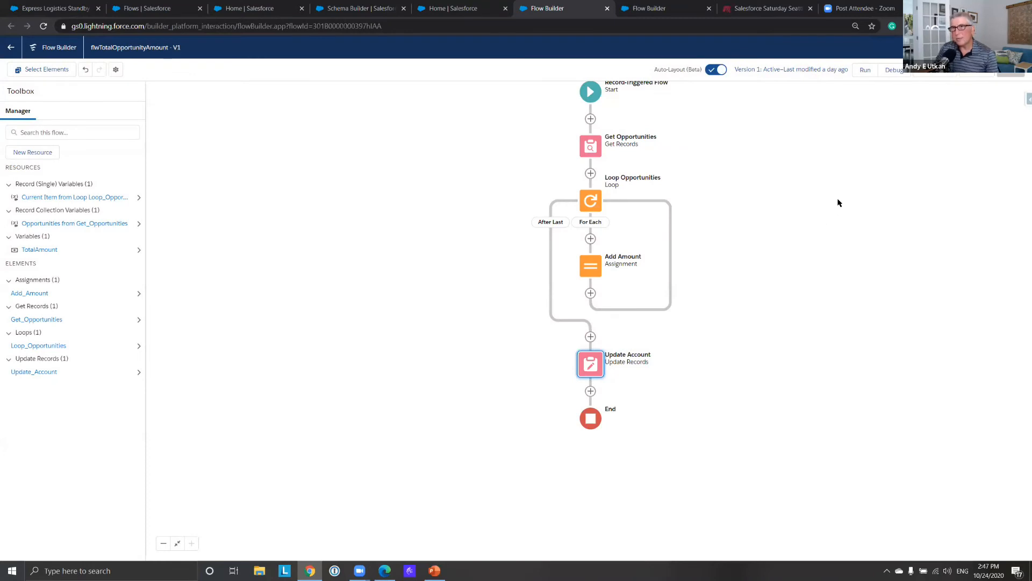
- Leave the flow without saving its changes and switch to the Express Logistics Standby Generator opportunity record
{"action": "left_click", "coordinate": [10, 49]}
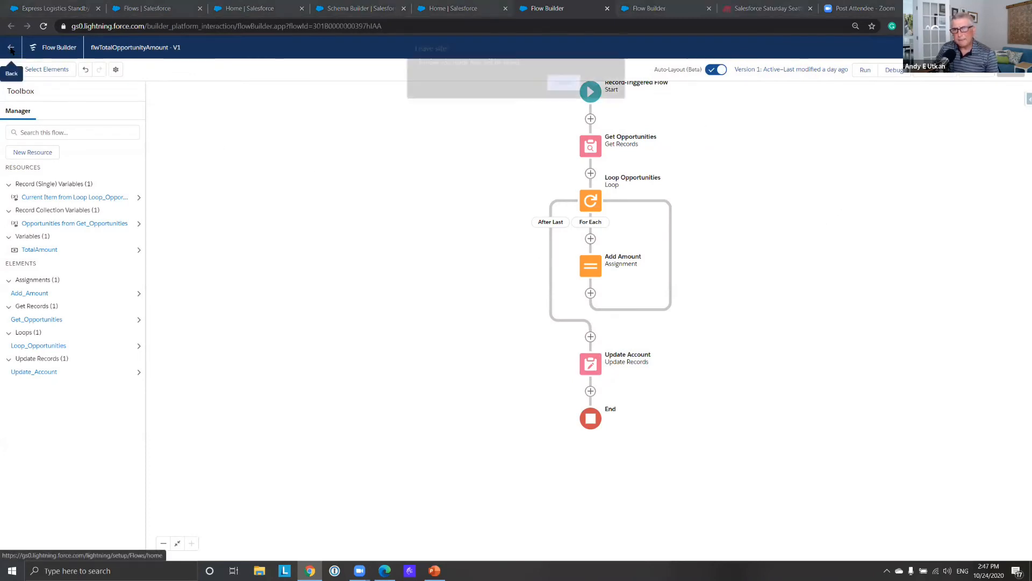
{"action": "left_click", "coordinate": [564, 84]}
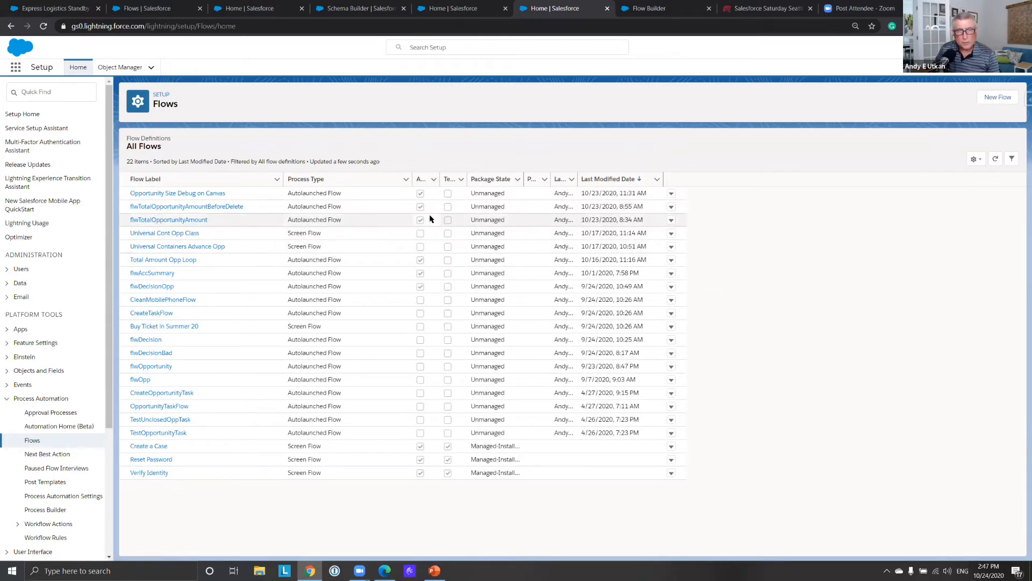
{"action": "left_click", "coordinate": [53, 8]}
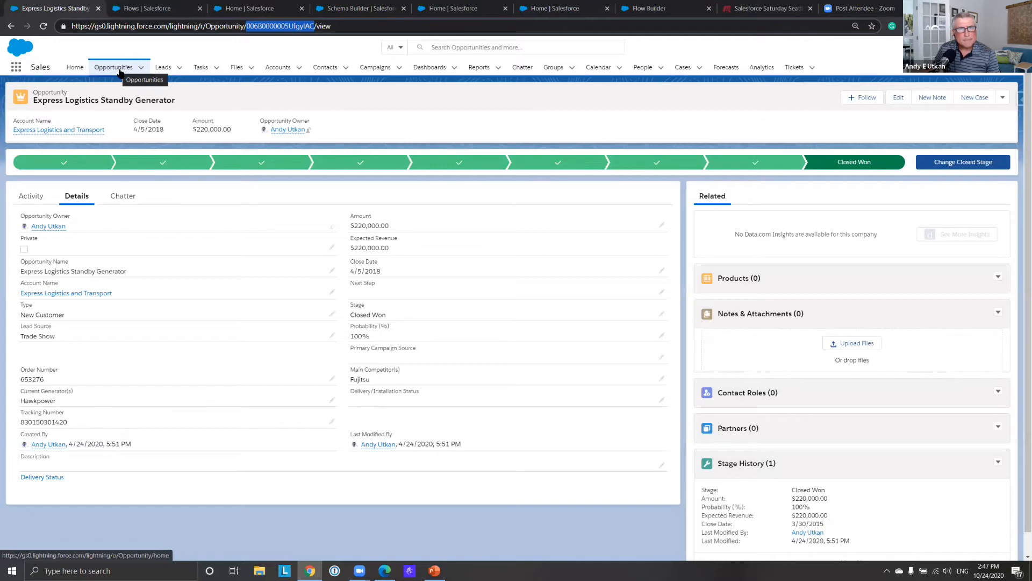
- Open the Stark Industries account from the All Opportunities list and check the Description field in its details
{"action": "left_click", "coordinate": [119, 72]}
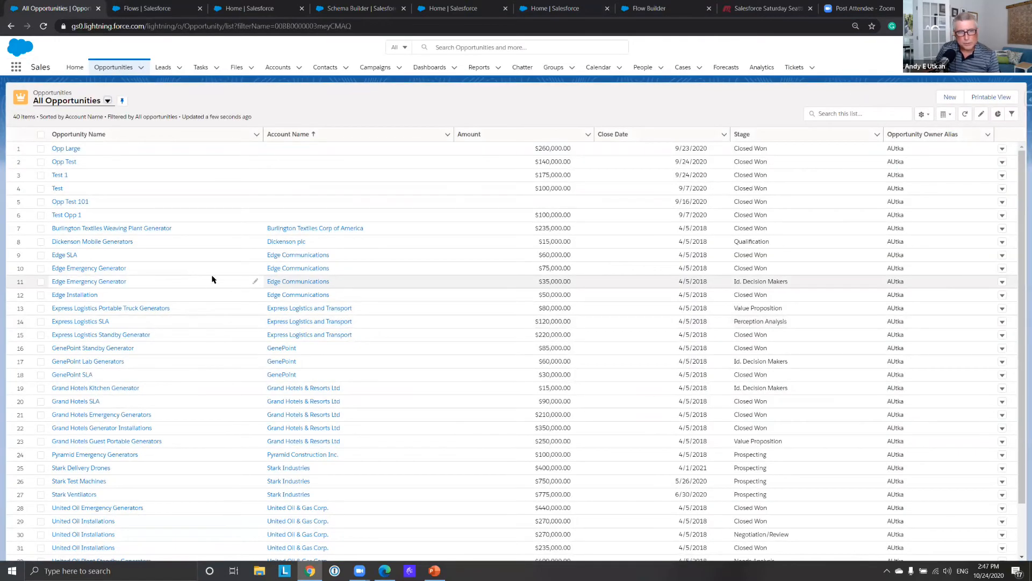
{"action": "scroll", "coordinate": [210, 279], "scroll_direction": "down", "scroll_amount": 4}
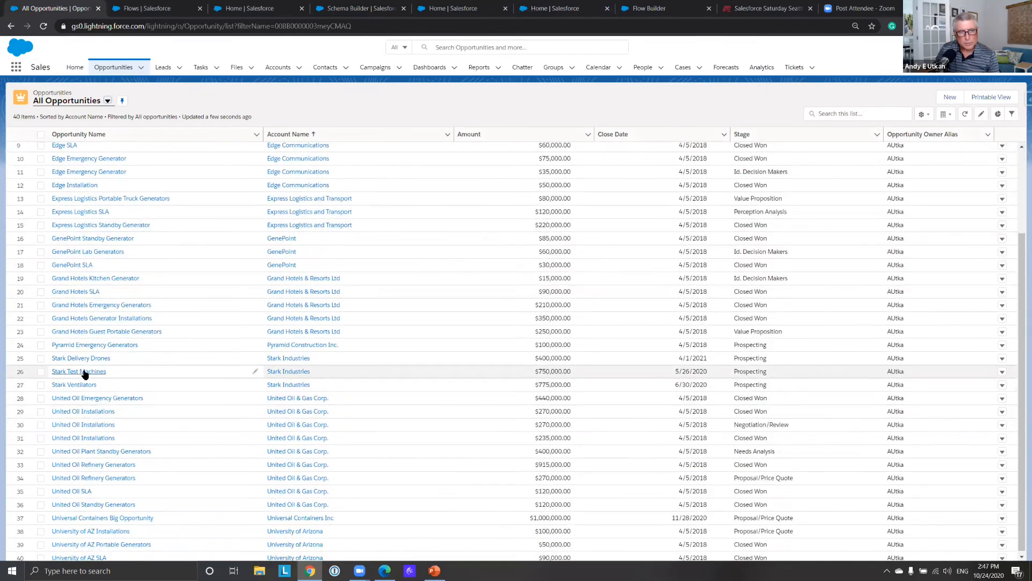
{"action": "left_click", "coordinate": [296, 372]}
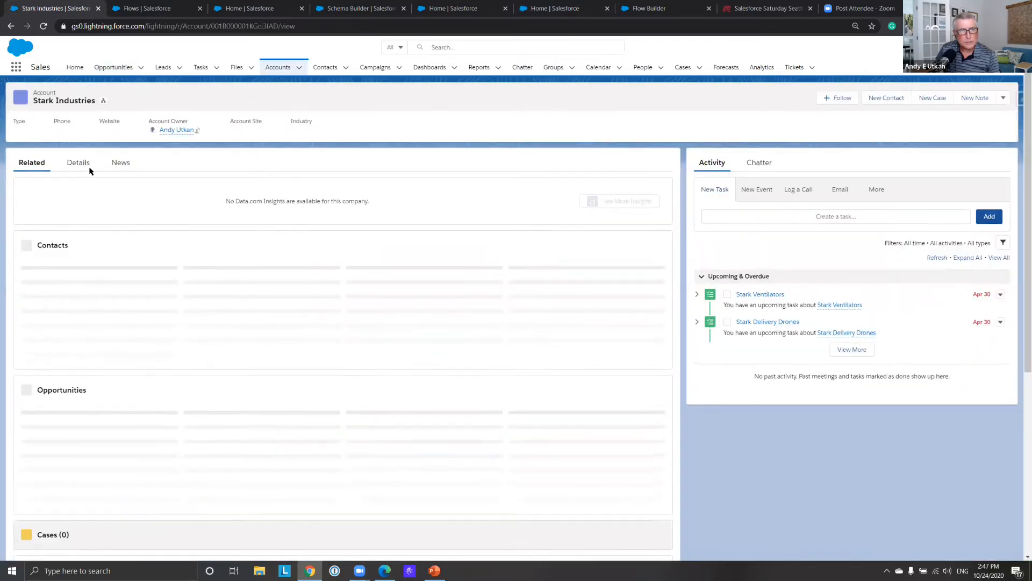
{"action": "left_click", "coordinate": [76, 170]}
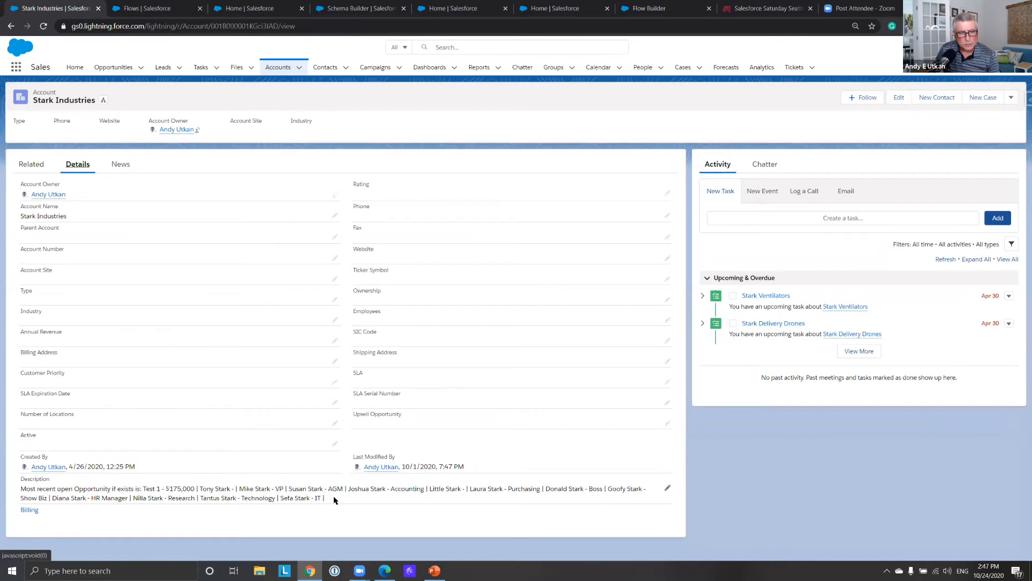
{"action": "left_click_drag", "start_coordinate": [331, 500], "coordinate": [14, 490]}
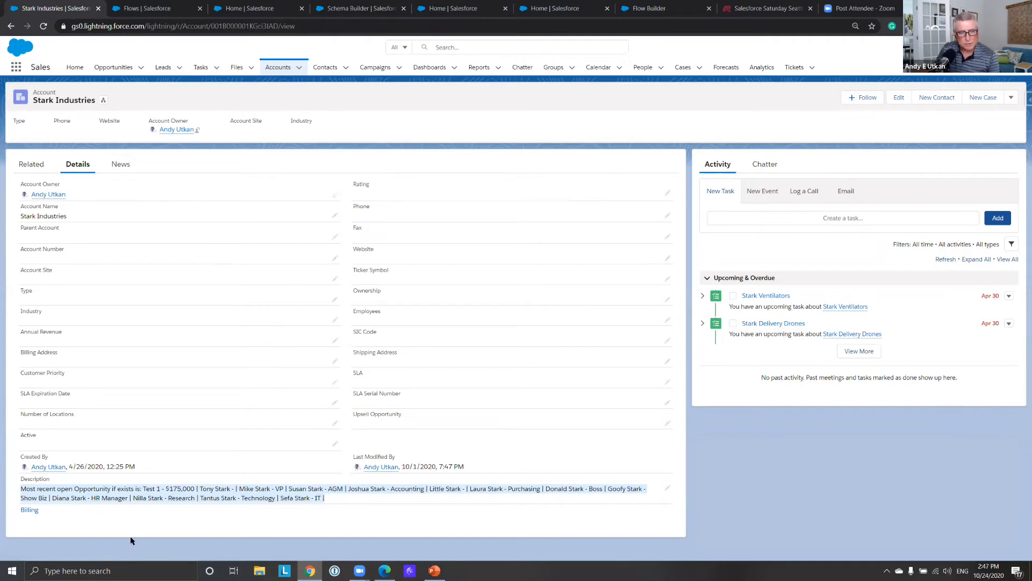
{"action": "left_click", "coordinate": [350, 504]}
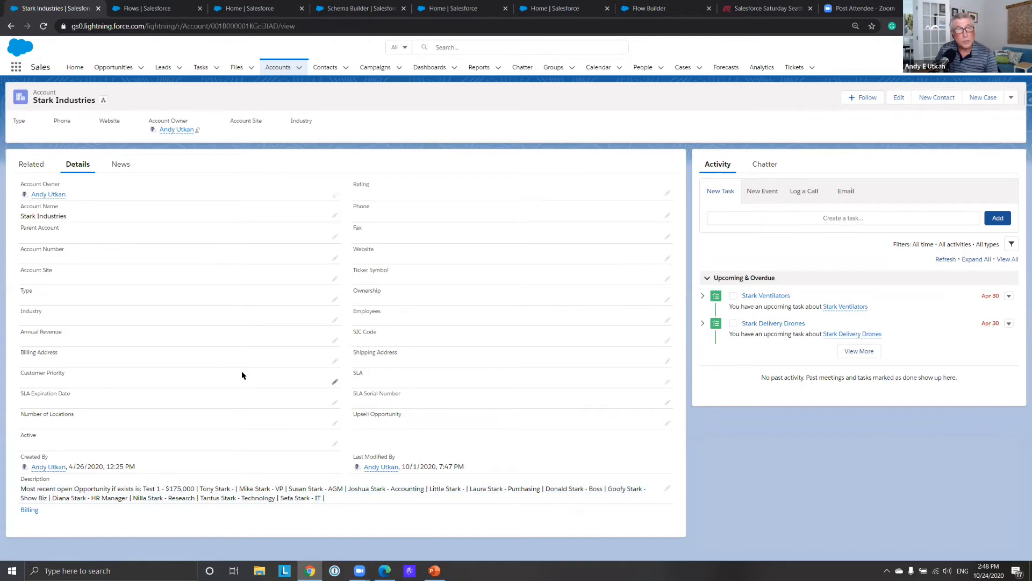
- Open the account's related Stark Delivery Drones opportunity for editing and save it without altering any field
{"action": "left_click", "coordinate": [30, 169]}
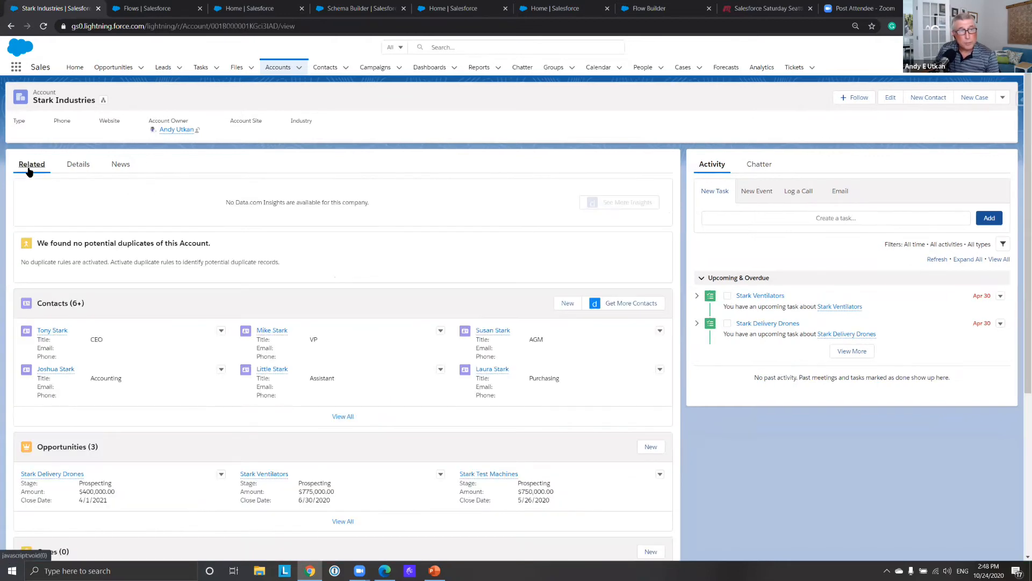
{"action": "scroll", "coordinate": [51, 376], "scroll_direction": "down", "scroll_amount": 3}
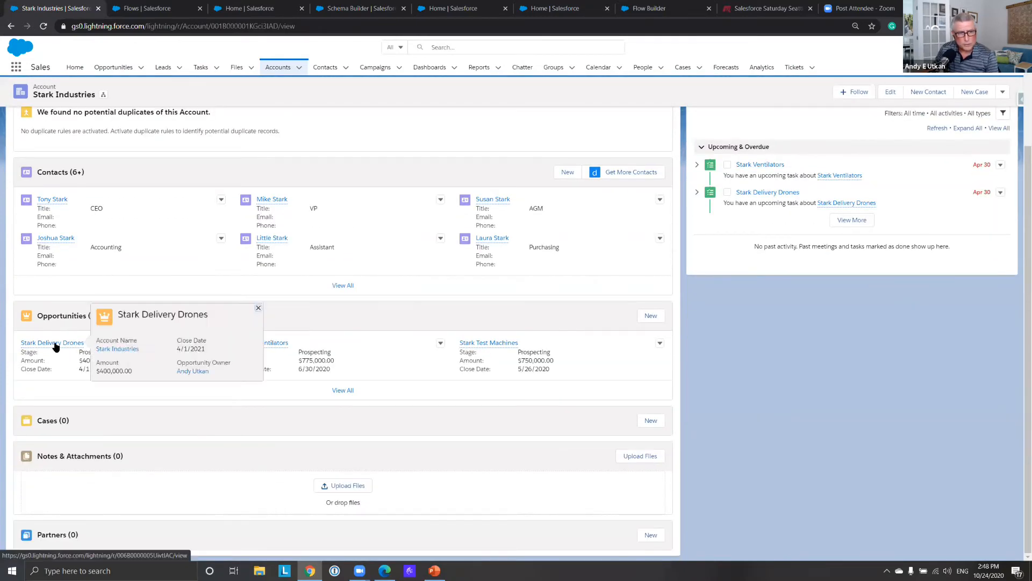
{"action": "left_click", "coordinate": [56, 345]}
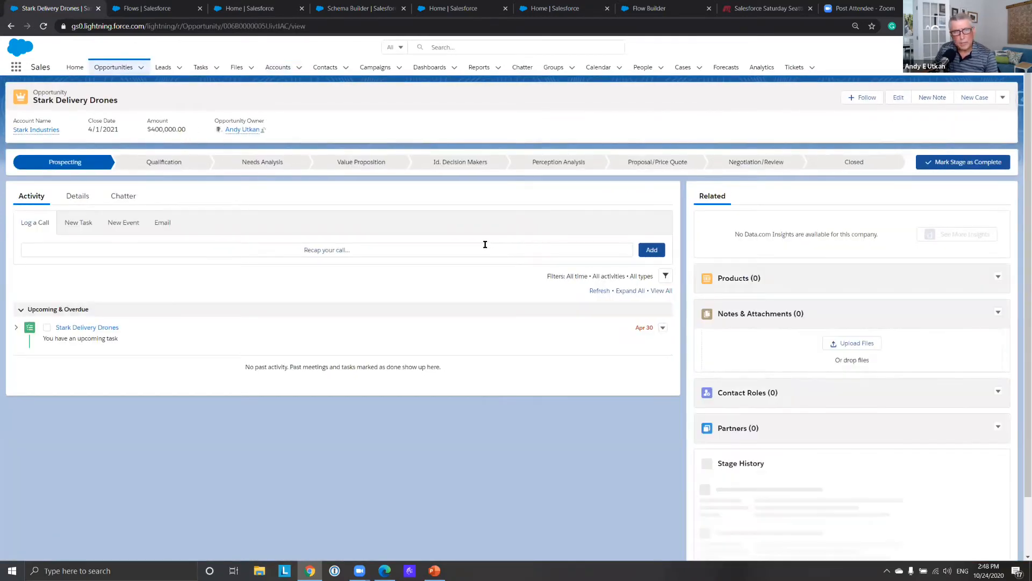
{"action": "left_click", "coordinate": [86, 198]}
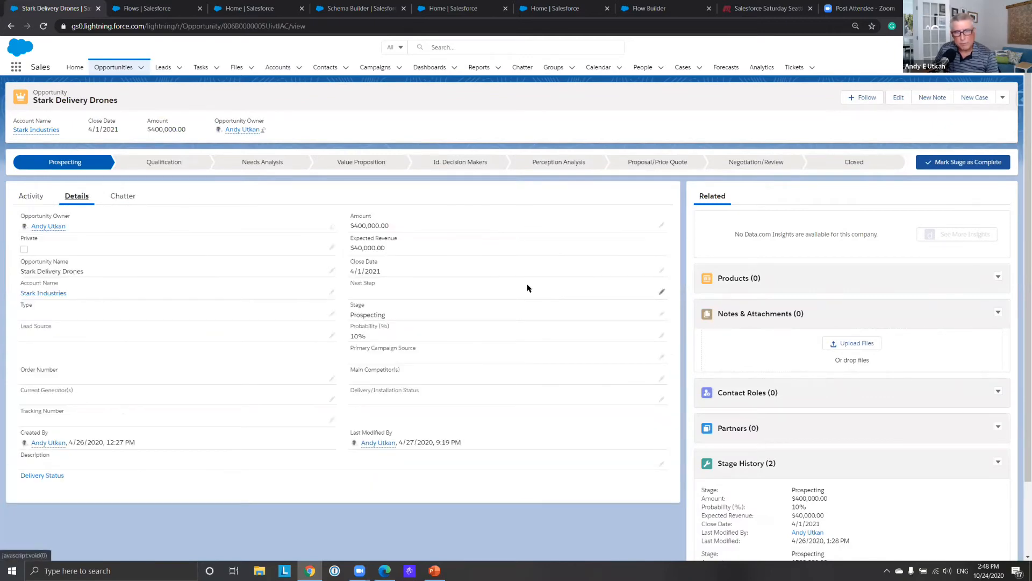
{"action": "left_click", "coordinate": [899, 97]}
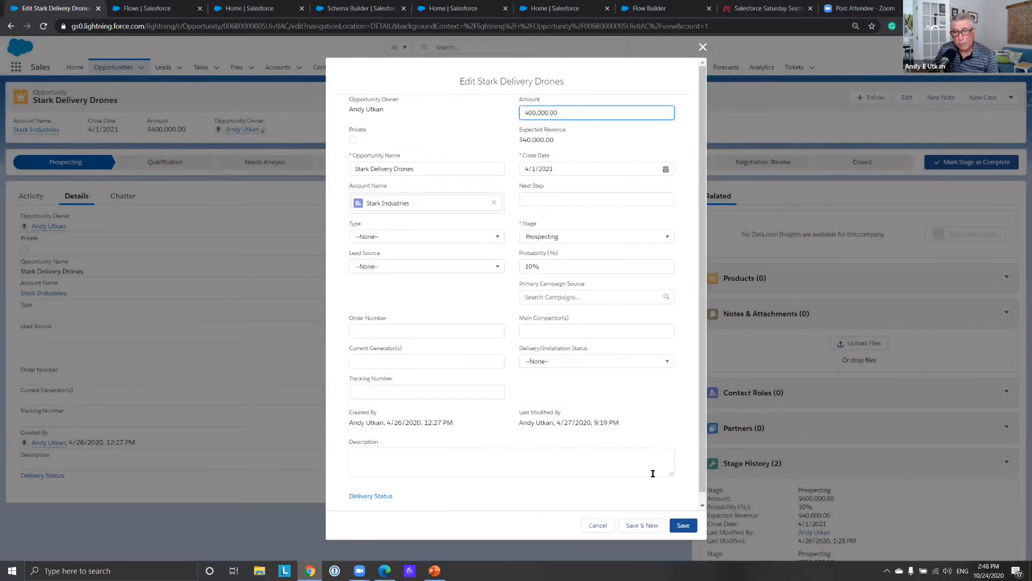
{"action": "left_click", "coordinate": [684, 525]}
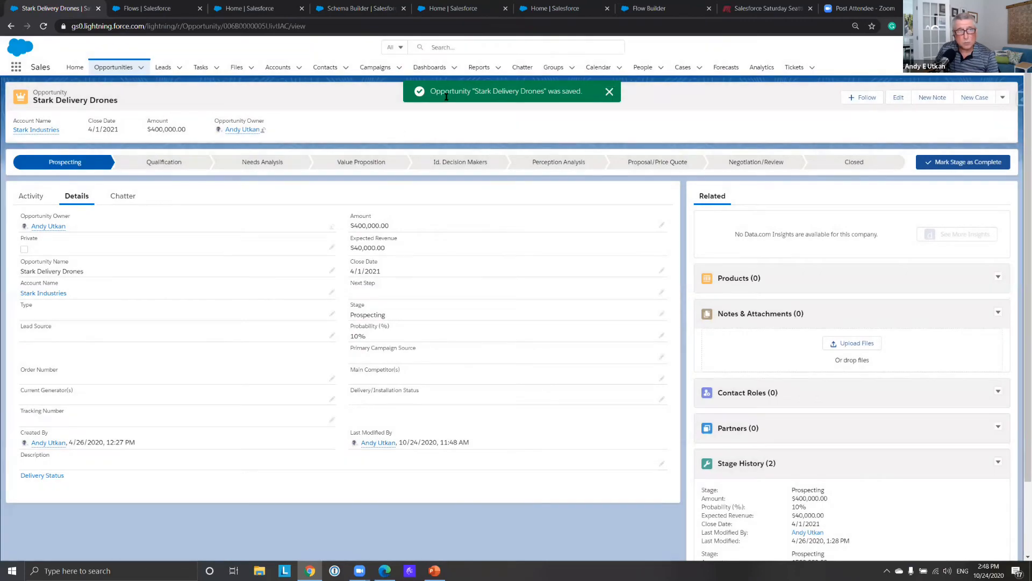
- Return to the Stark Industries account and check its Description for the opportunity total written by the flow
{"action": "left_click", "coordinate": [32, 132]}
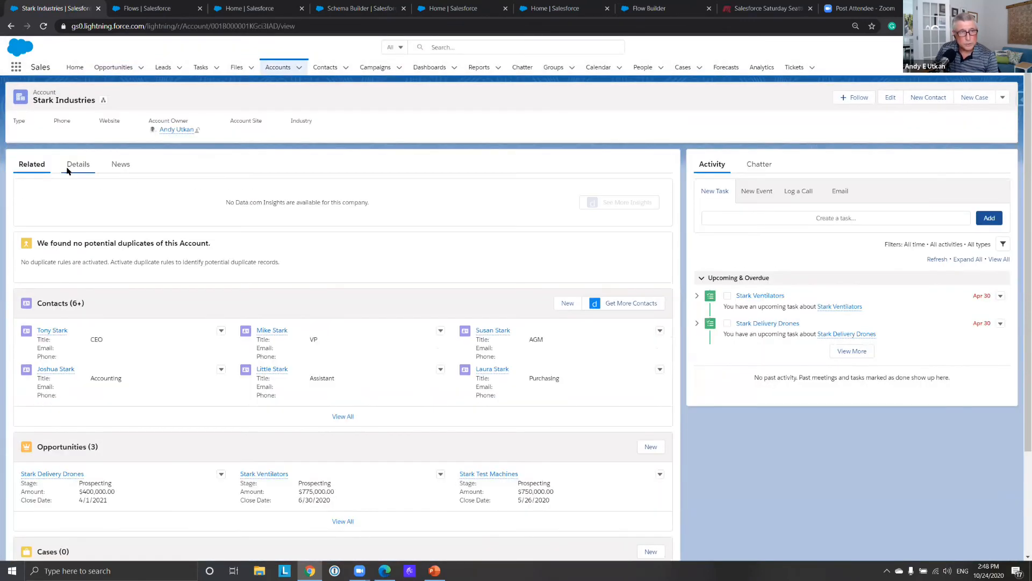
{"action": "left_click", "coordinate": [76, 164]}
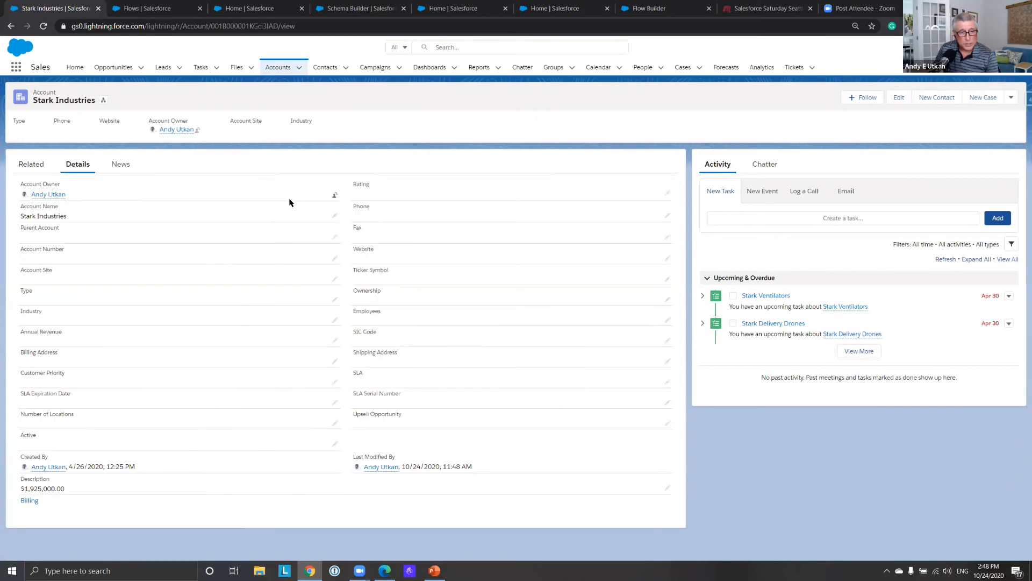
{"action": "left_click_drag", "start_coordinate": [82, 493], "coordinate": [21, 490]}
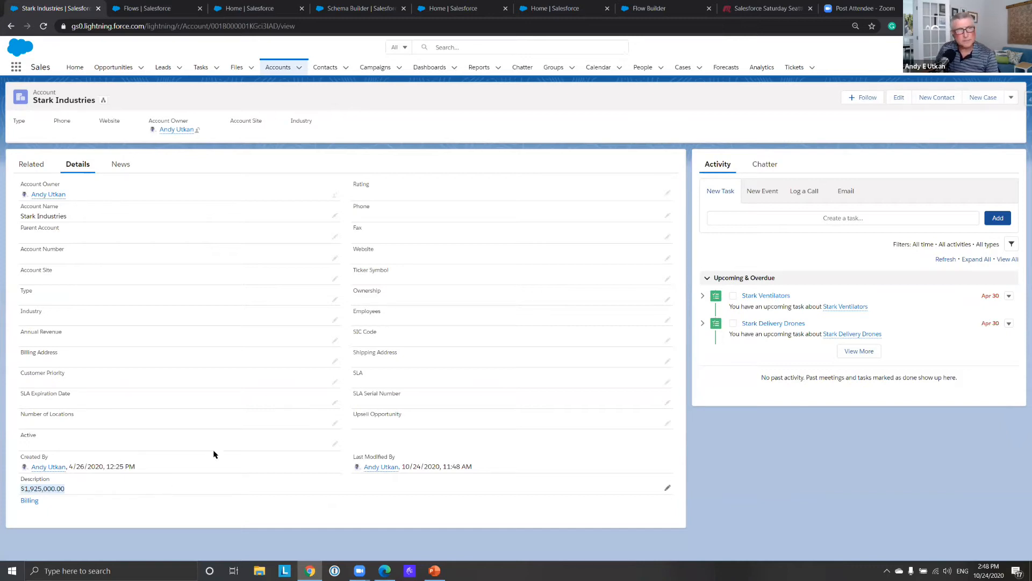
- Review the full list of Stark Industries' related opportunities, and show the additional record actions of Stark Delivery Drones
{"action": "key", "text": "alt+Left"}
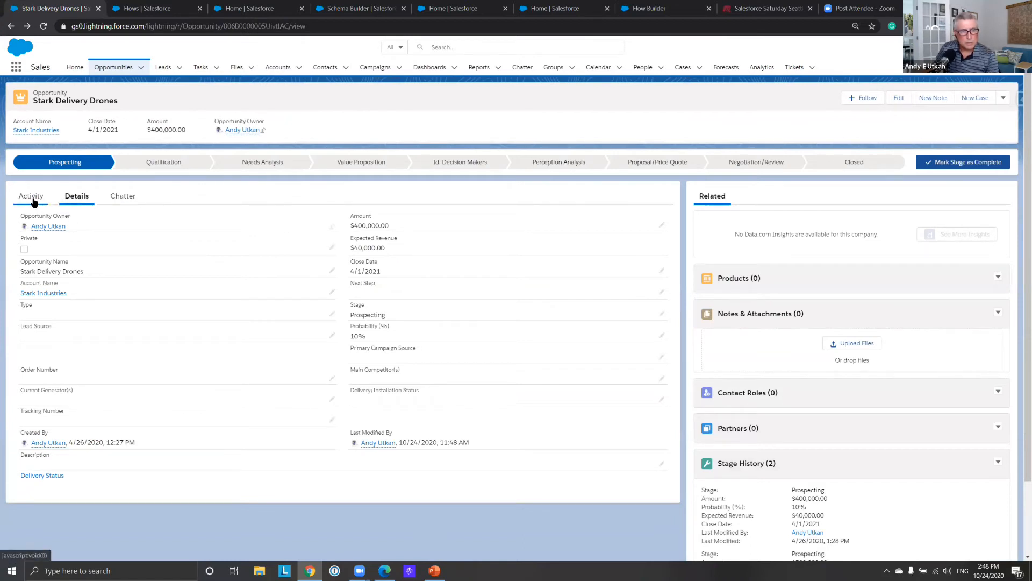
{"action": "left_click", "coordinate": [33, 131]}
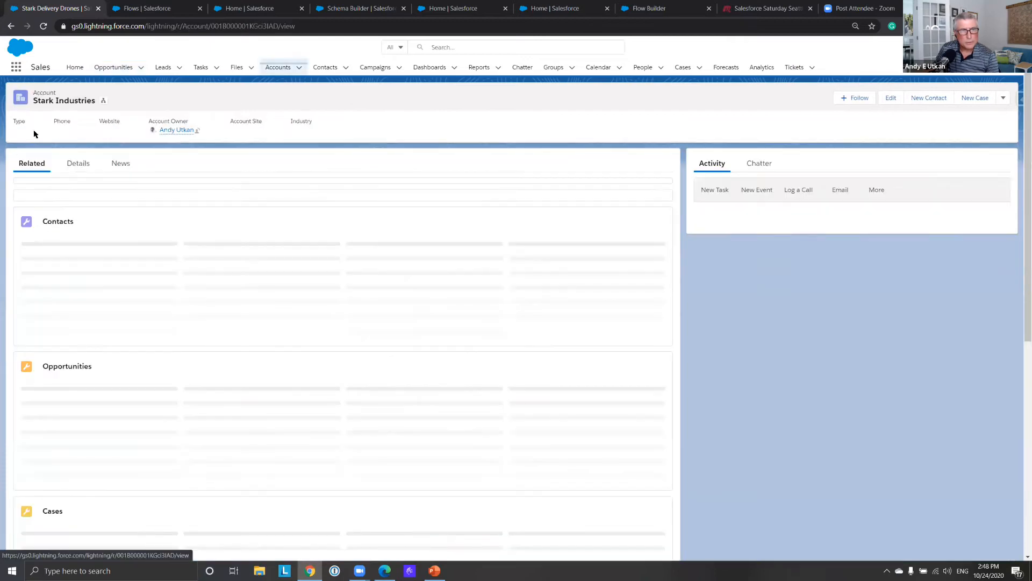
{"action": "scroll", "coordinate": [269, 301], "scroll_direction": "down", "scroll_amount": 3}
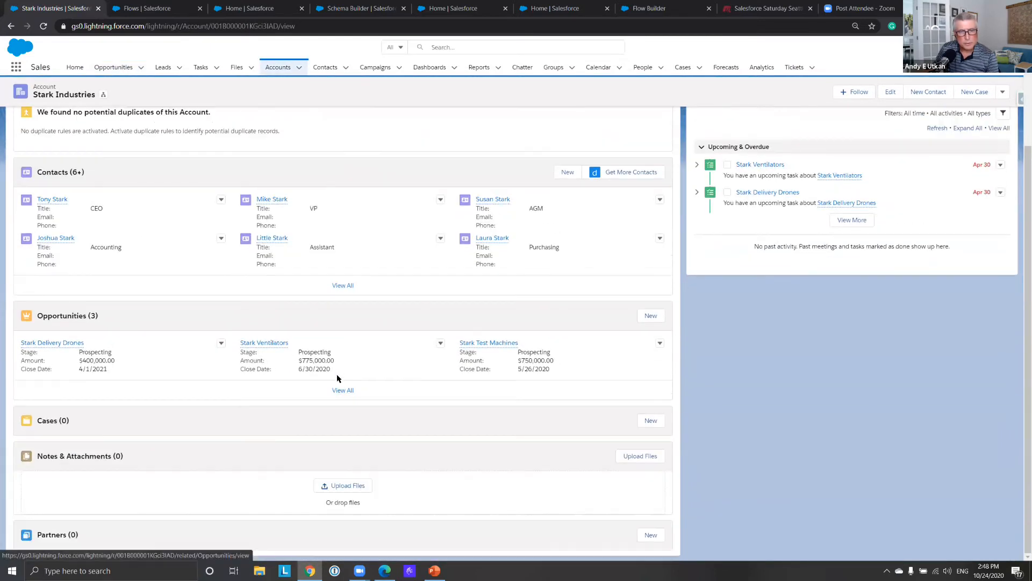
{"action": "left_click", "coordinate": [342, 390]}
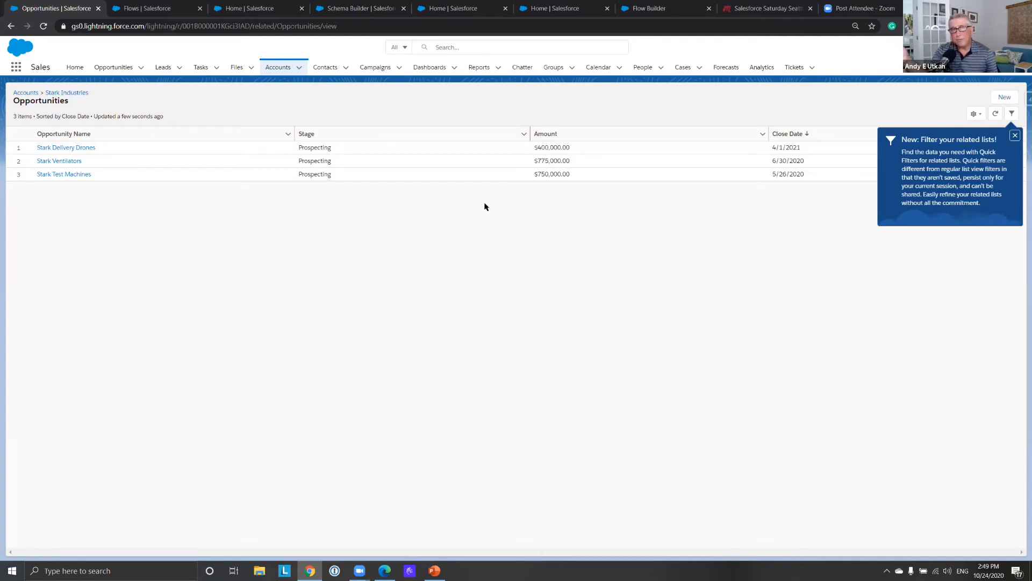
{"action": "left_click", "coordinate": [76, 148]}
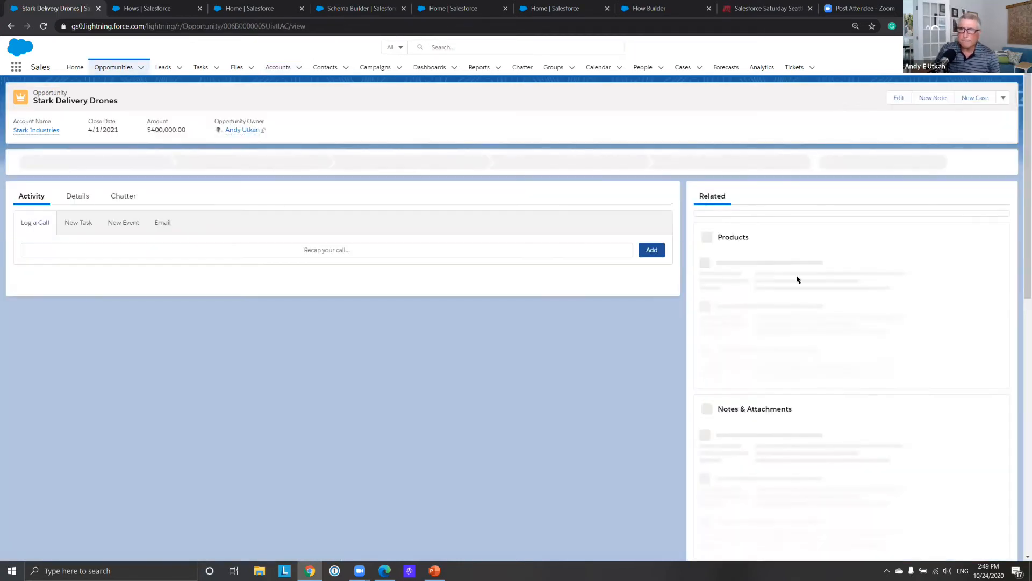
{"action": "left_click", "coordinate": [1008, 102]}
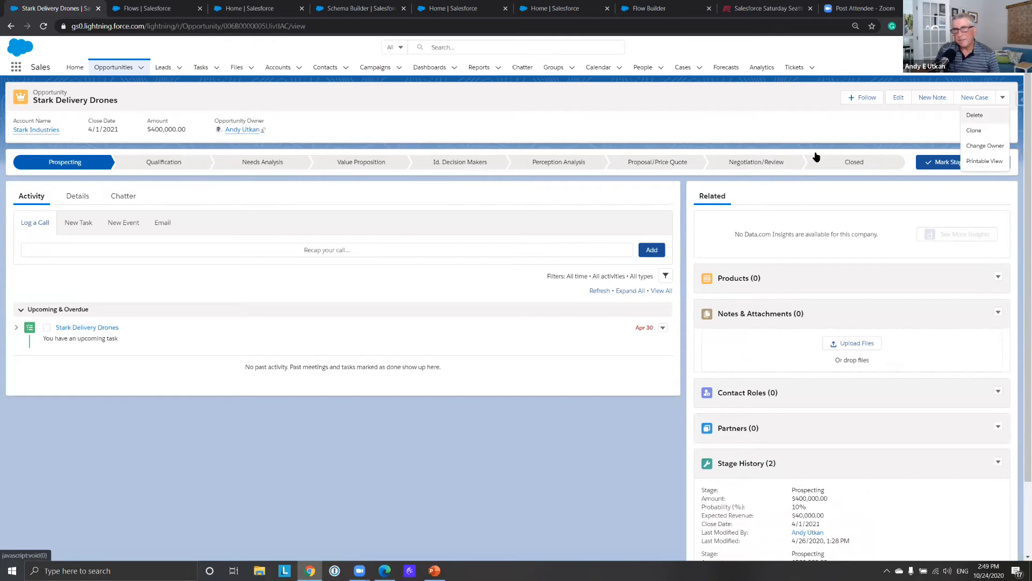
- Look at the flwTotalOpportunityAmountBeforeDelete flow from the Flows setup list, and close it
{"action": "left_click", "coordinate": [153, 8]}
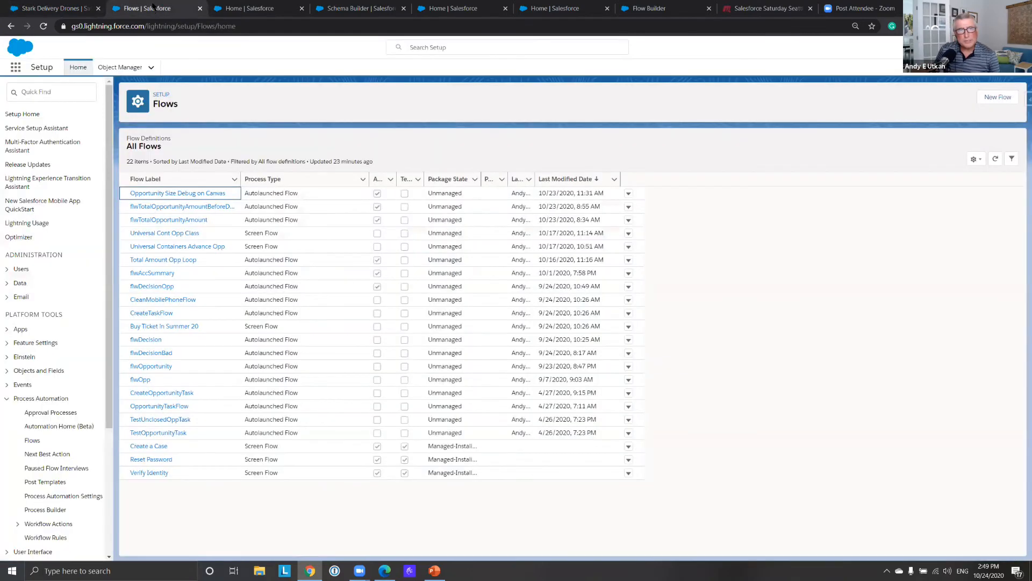
{"action": "left_click", "coordinate": [178, 208]}
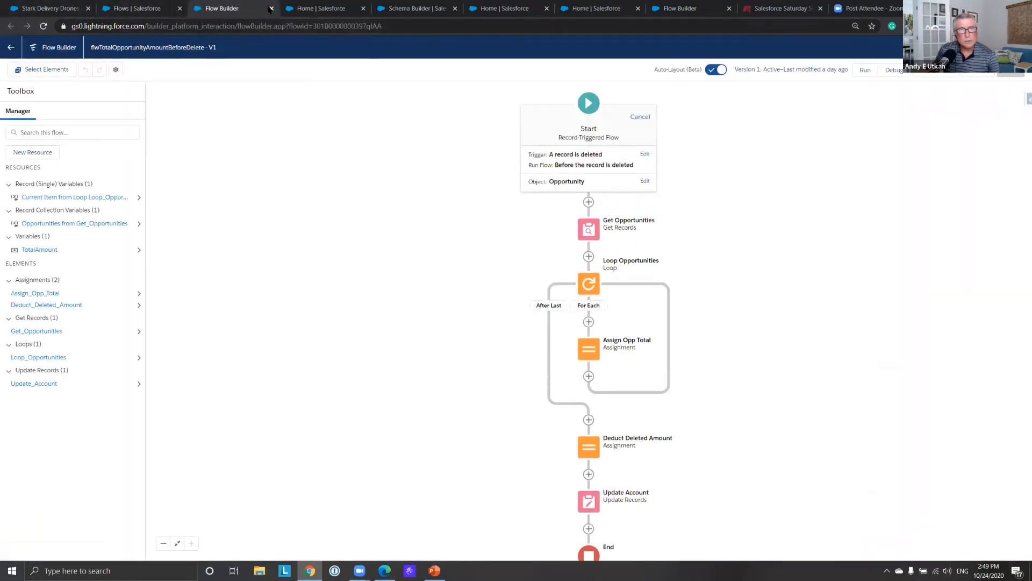
{"action": "left_click", "coordinate": [271, 9]}
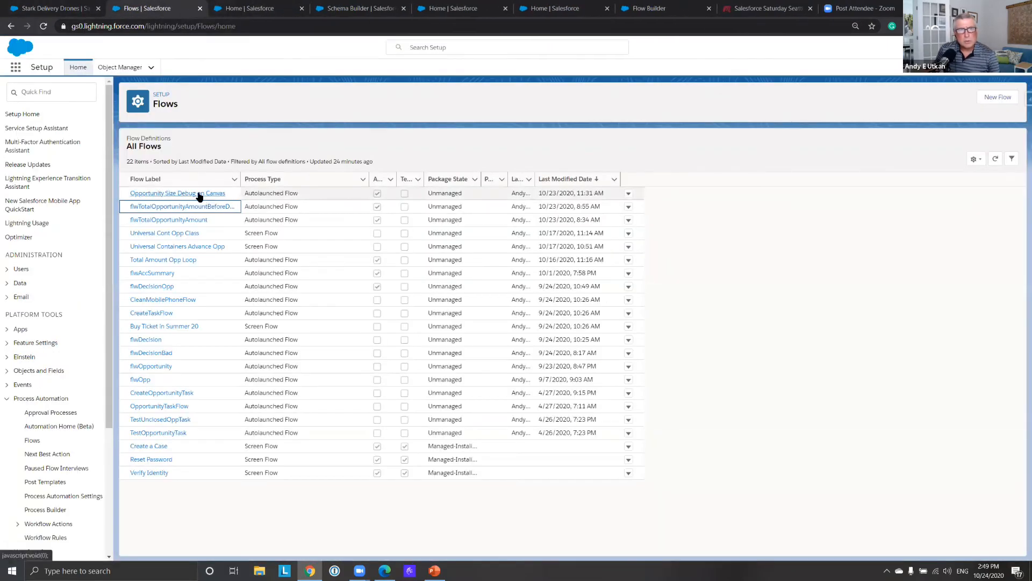
- Check the trigger options of the flwTotalOpportunityAmount flow, and return to the flow list without changing them
{"action": "left_click", "coordinate": [193, 220]}
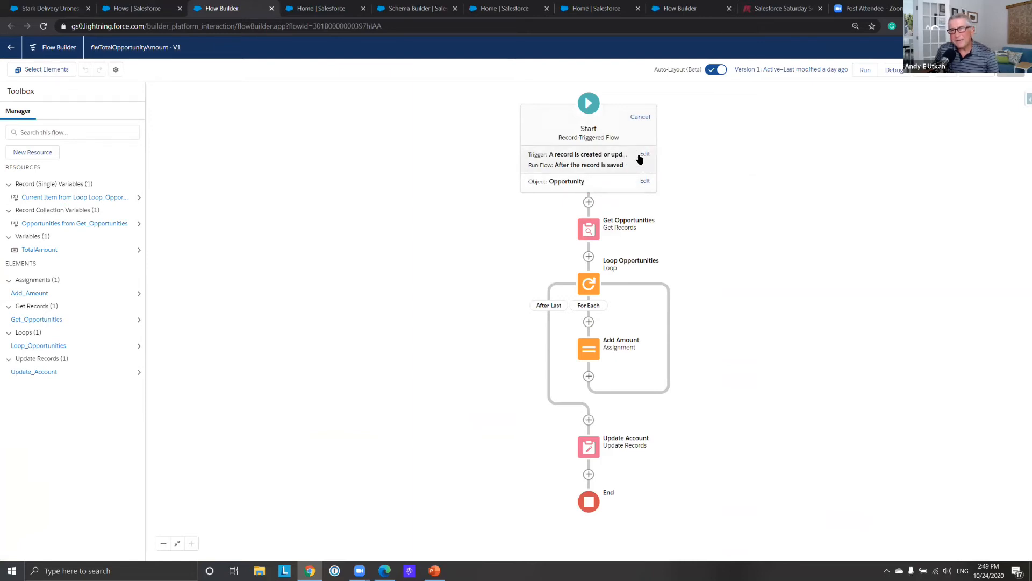
{"action": "left_click", "coordinate": [642, 156]}
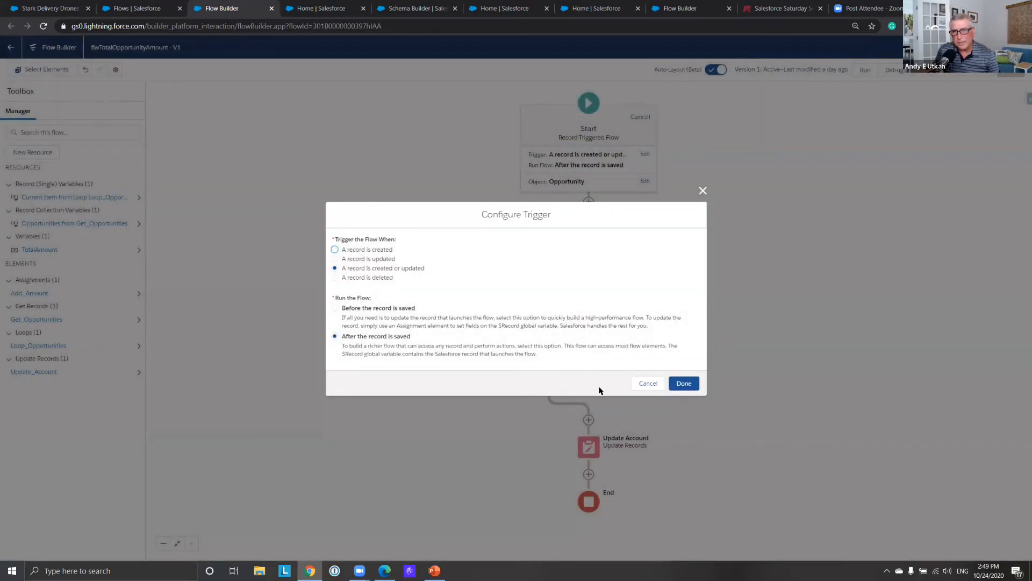
{"action": "left_click", "coordinate": [645, 386]}
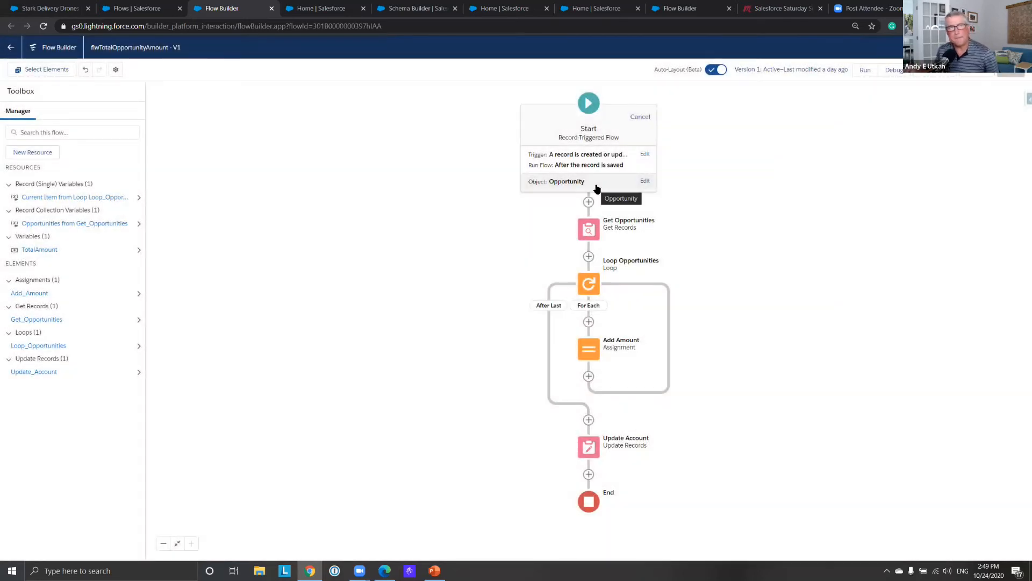
{"action": "left_click", "coordinate": [5, 51]}
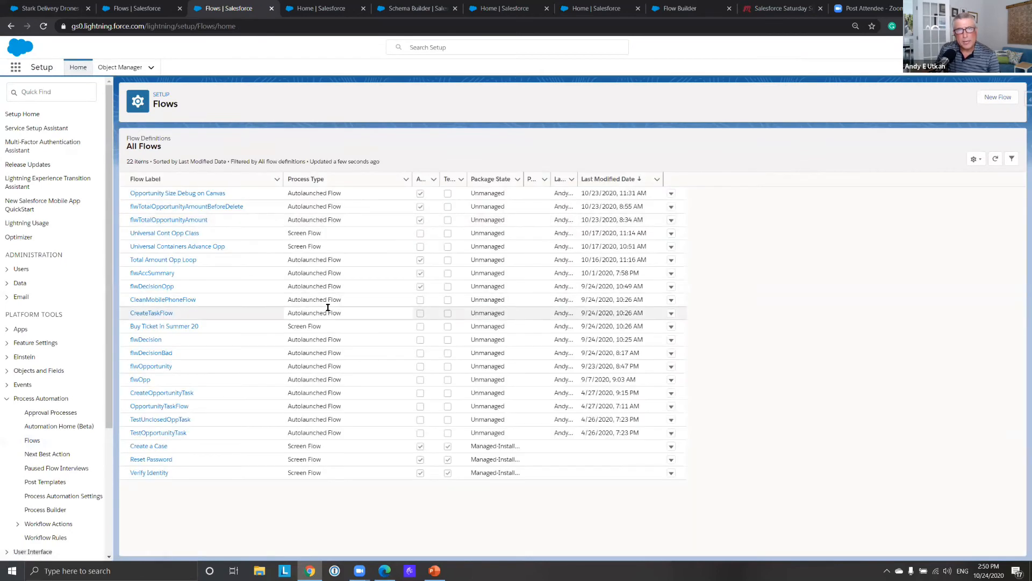
- View the flwTotalOpportunityAmountBeforeDelete flow, and deactivate its version 1 from the flow's details and versions
{"action": "left_click", "coordinate": [201, 209]}
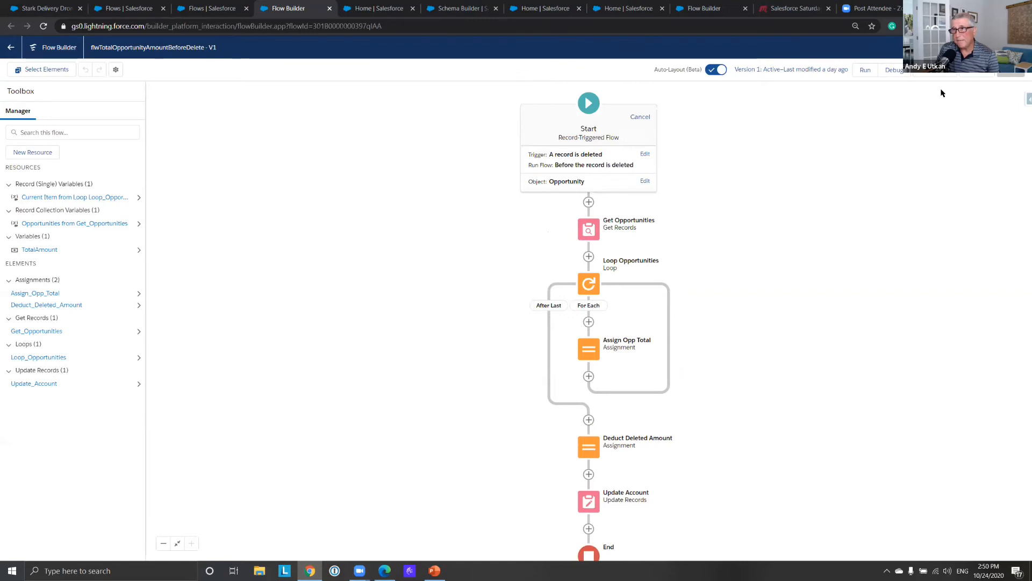
{"action": "left_click", "coordinate": [9, 48]}
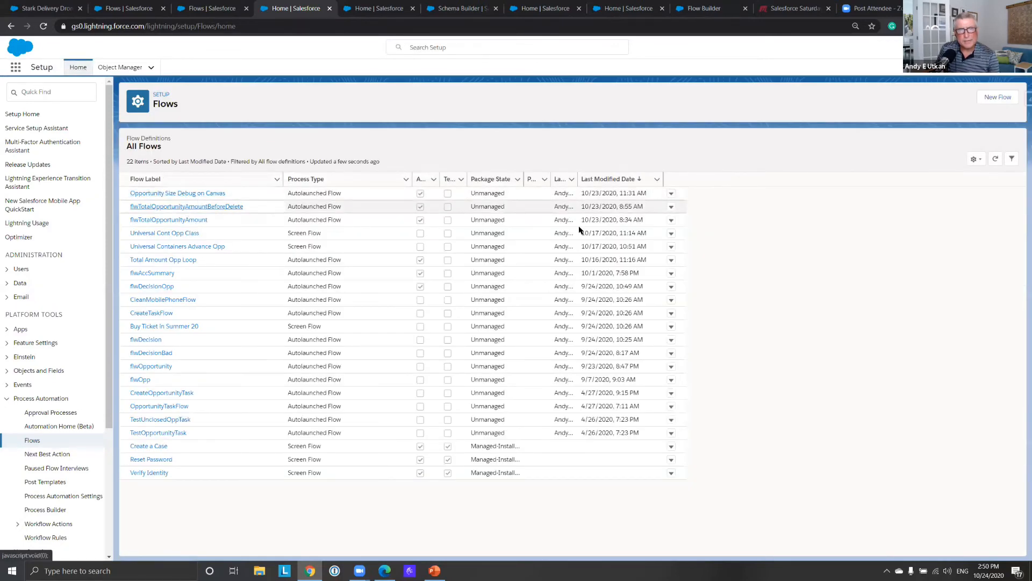
{"action": "left_click", "coordinate": [671, 207]}
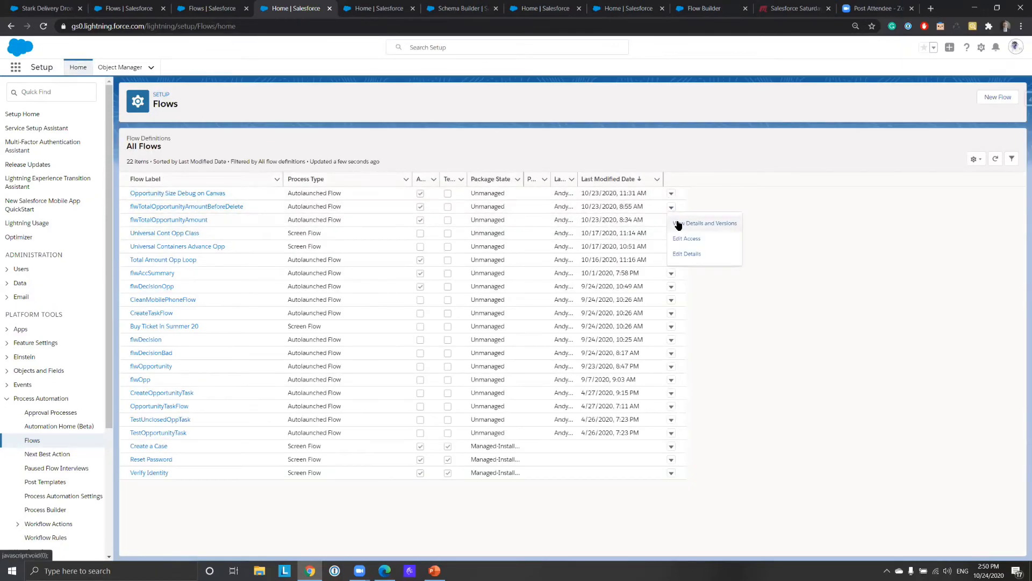
{"action": "left_click", "coordinate": [677, 224]}
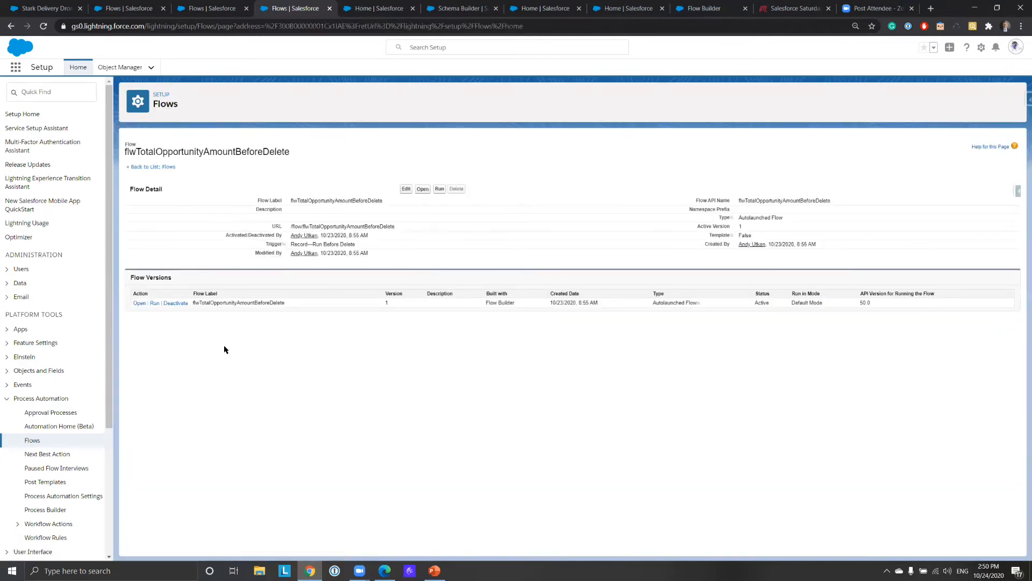
{"action": "left_click", "coordinate": [176, 303]}
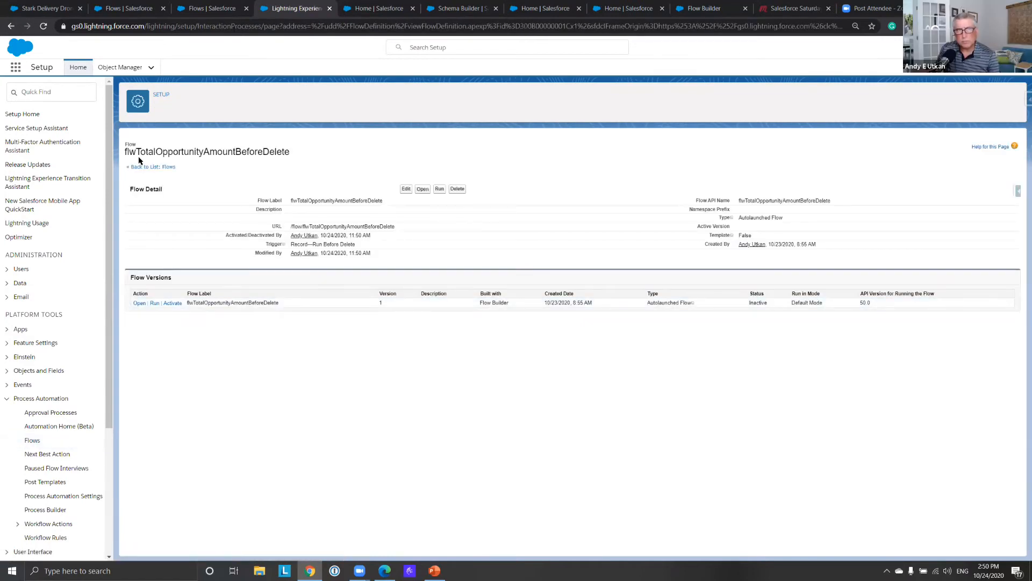
- Return to the flow list and create a new Record-Triggered Flow using the Auto-Layout canvas
{"action": "left_click", "coordinate": [153, 167]}
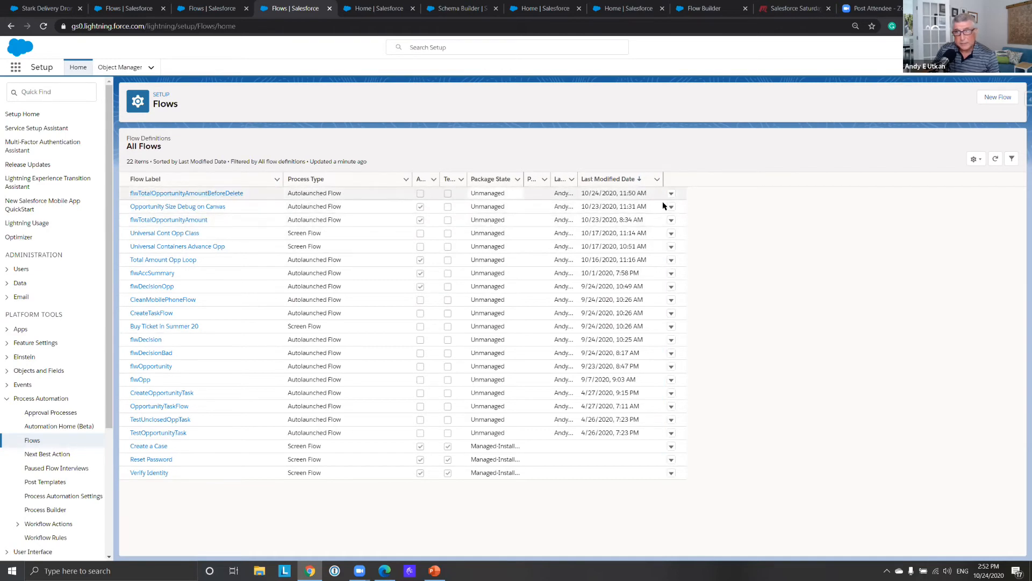
{"action": "left_click", "coordinate": [997, 98]}
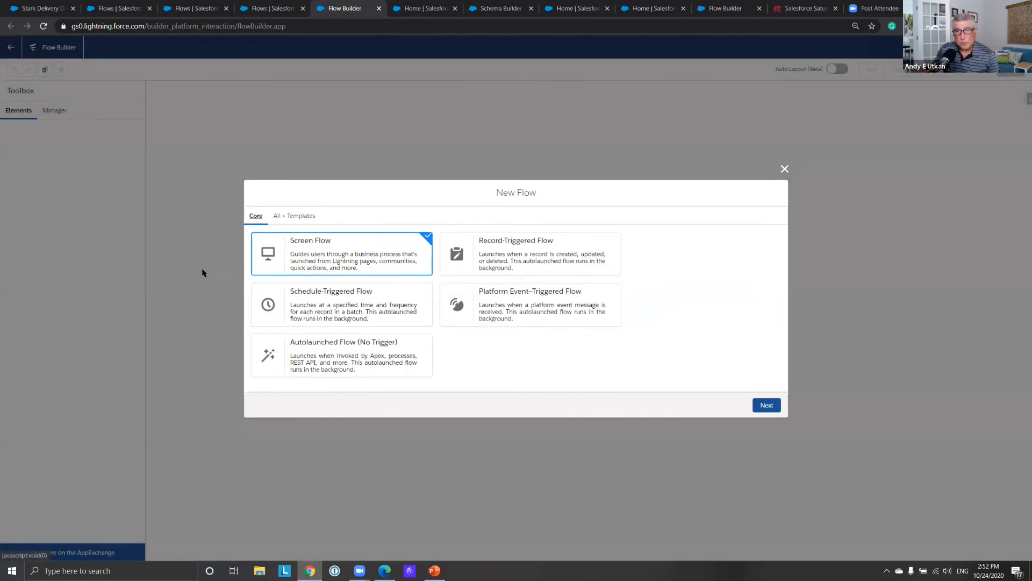
{"action": "left_click", "coordinate": [557, 266]}
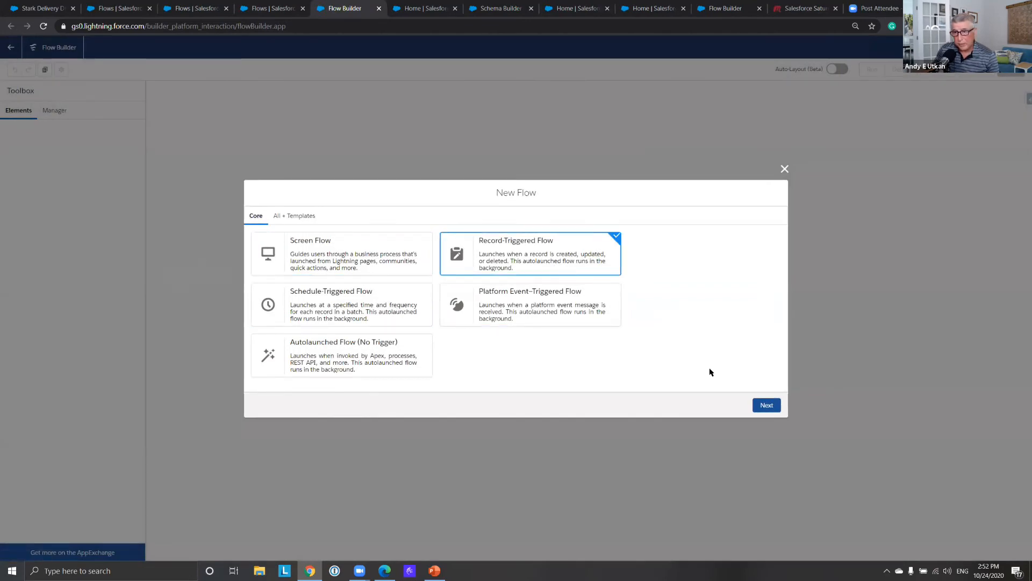
{"action": "left_click", "coordinate": [766, 407]}
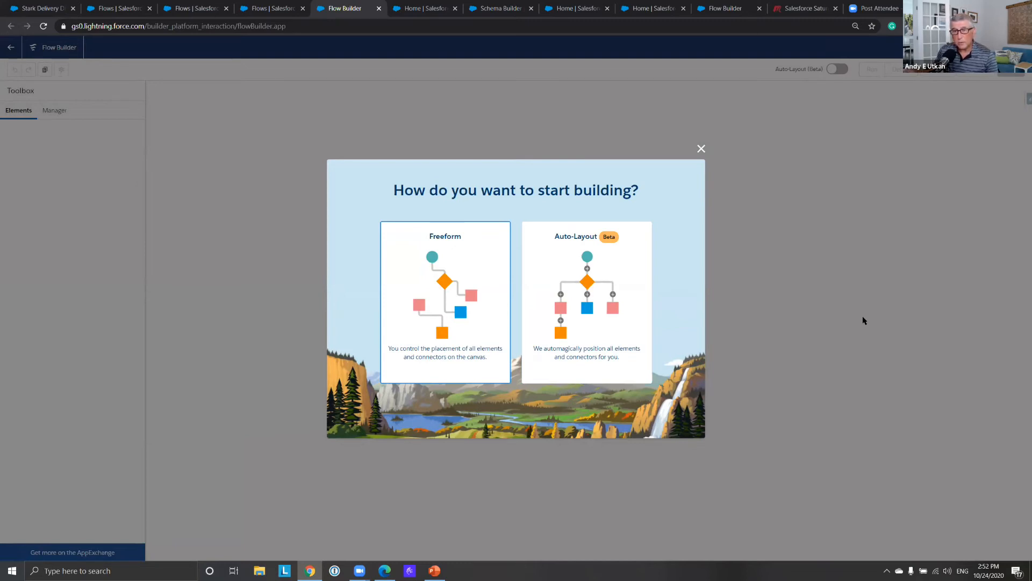
{"action": "left_click", "coordinate": [611, 329]}
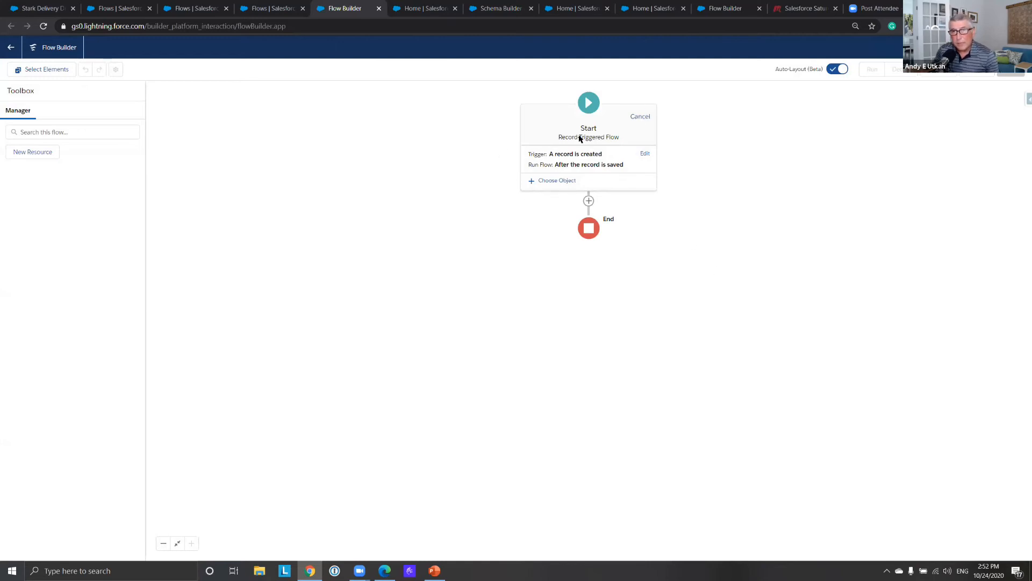
- Configure the new flow's trigger to run when a record is deleted
{"action": "left_click", "coordinate": [644, 153]}
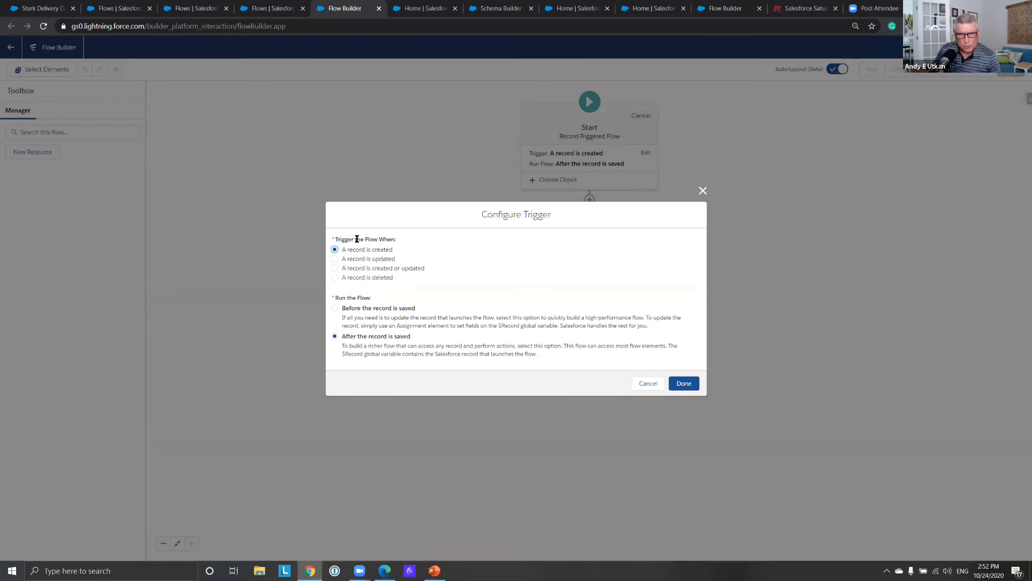
{"action": "left_click", "coordinate": [335, 277]}
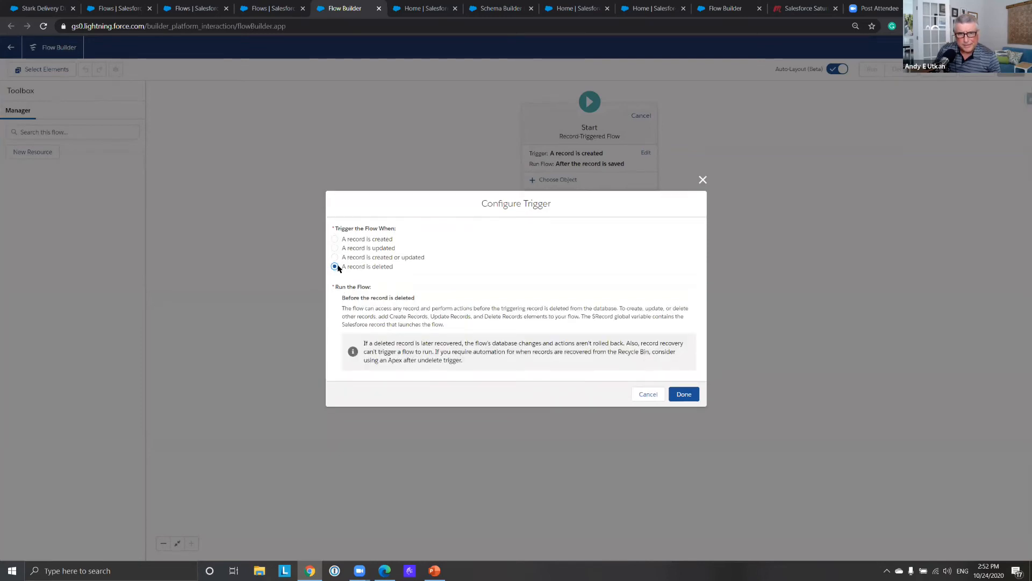
{"action": "left_click", "coordinate": [692, 396]}
- Set Opportunity as the object that triggers the flow, with condition requirements set to None
{"action": "left_click", "coordinate": [562, 182]}
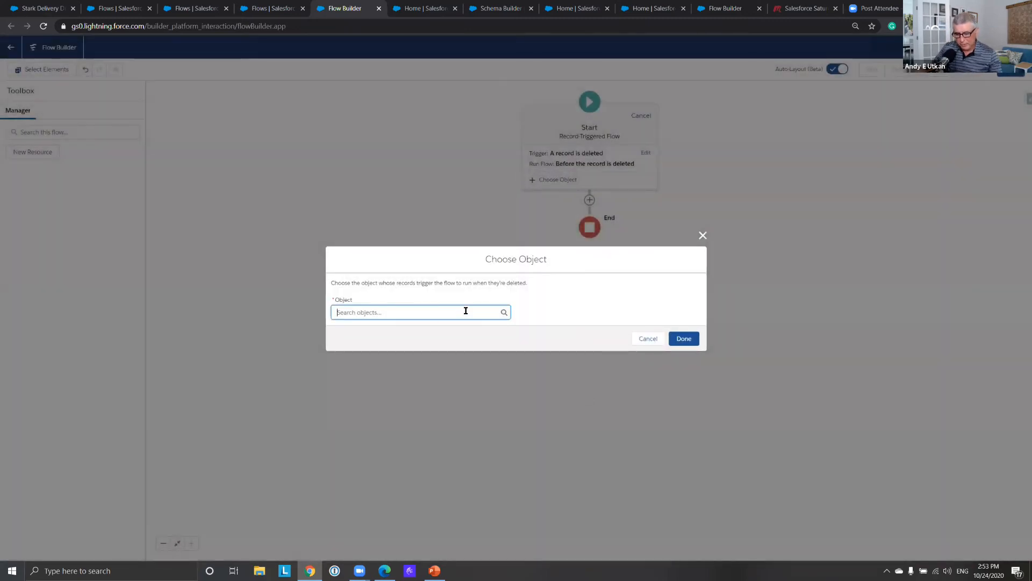
{"action": "type", "text": "Oppo"}
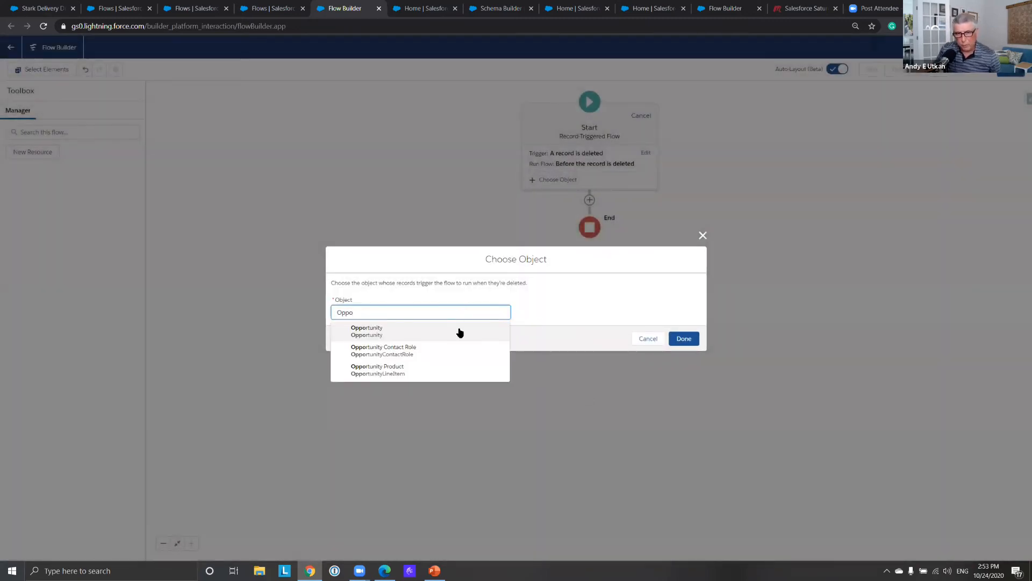
{"action": "left_click", "coordinate": [460, 333]}
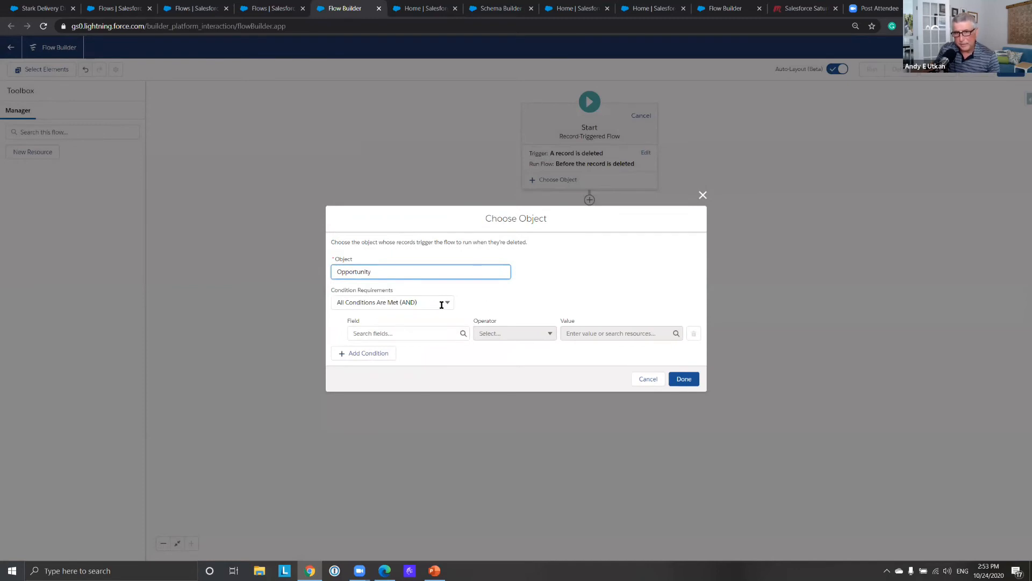
{"action": "left_click", "coordinate": [683, 380]}
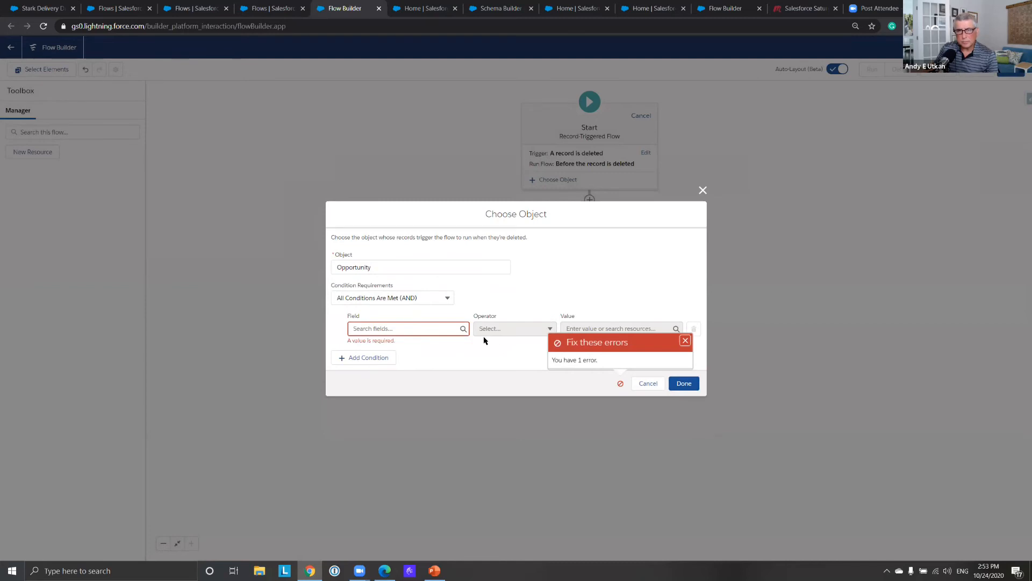
{"action": "left_click", "coordinate": [448, 299]}
{"action": "left_click", "coordinate": [417, 317]}
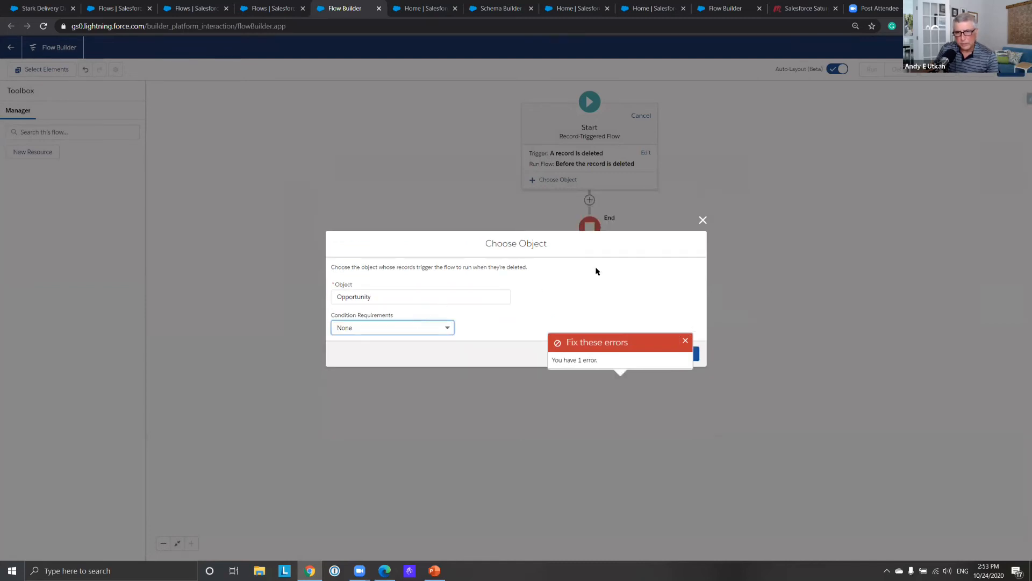
{"action": "left_click", "coordinate": [685, 342]}
{"action": "left_click", "coordinate": [683, 354]}
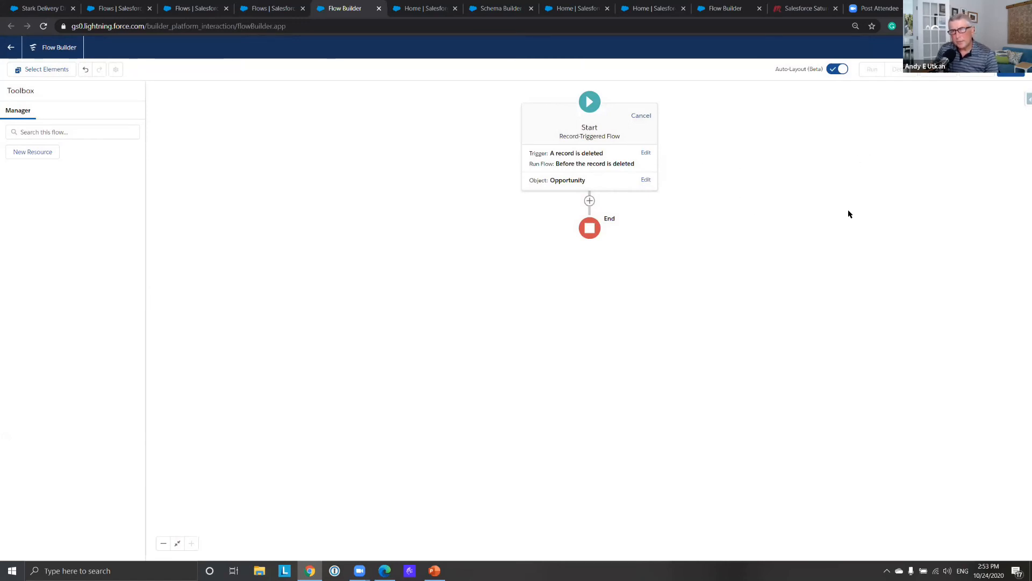
- Add a Get Records element after Start, labelled Get Opportunities, that retrieves records of the Opportunity object
{"action": "left_click", "coordinate": [589, 201]}
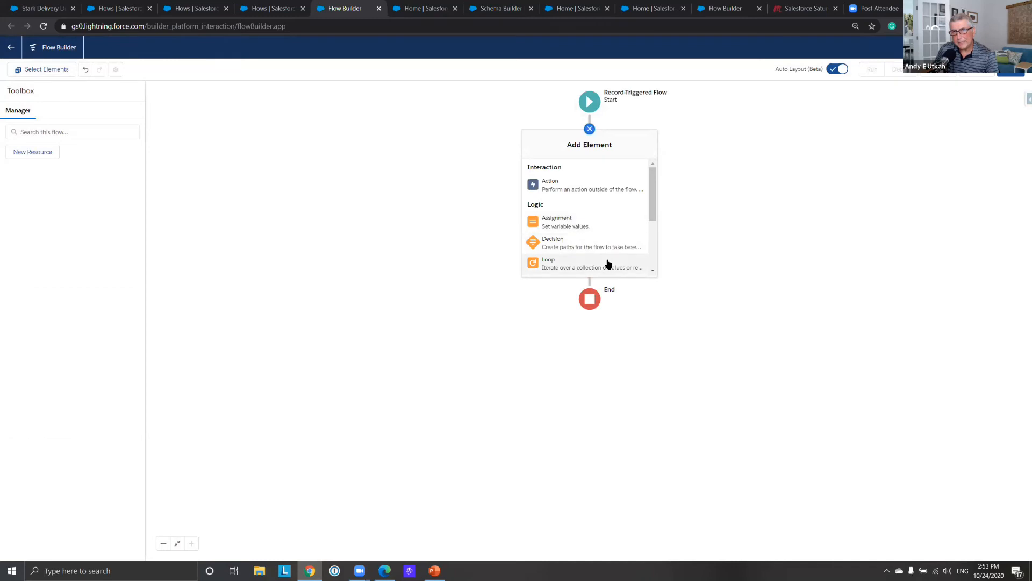
{"action": "scroll", "coordinate": [607, 263], "scroll_direction": "down", "scroll_amount": 3}
{"action": "scroll", "coordinate": [606, 260], "scroll_direction": "up", "scroll_amount": 2}
{"action": "scroll", "coordinate": [605, 260], "scroll_direction": "down", "scroll_amount": 2}
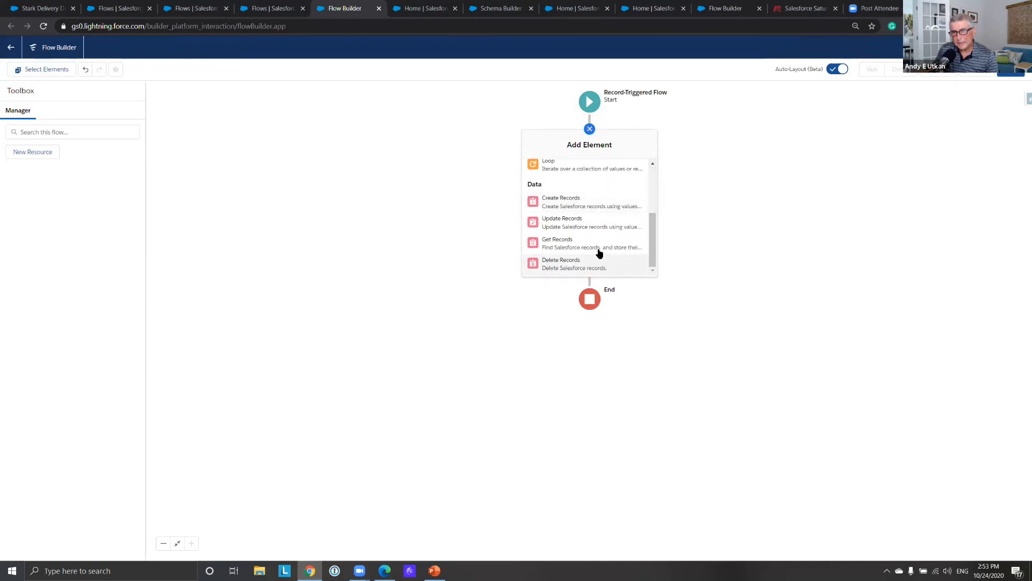
{"action": "left_click", "coordinate": [598, 252]}
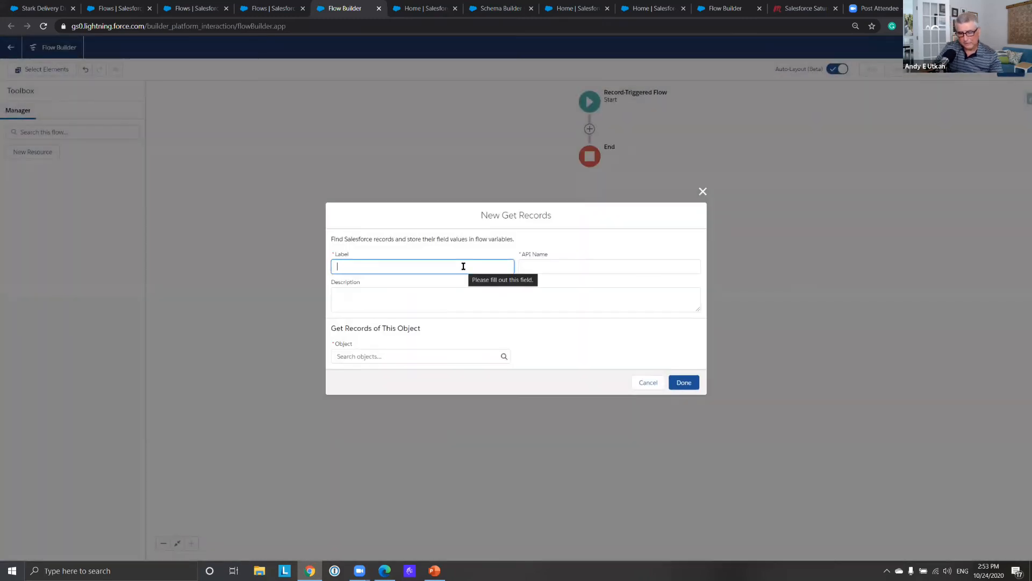
{"action": "type", "text": "Get Opportunities"}
{"action": "left_click", "coordinate": [554, 266]}
{"action": "left_click", "coordinate": [443, 357]}
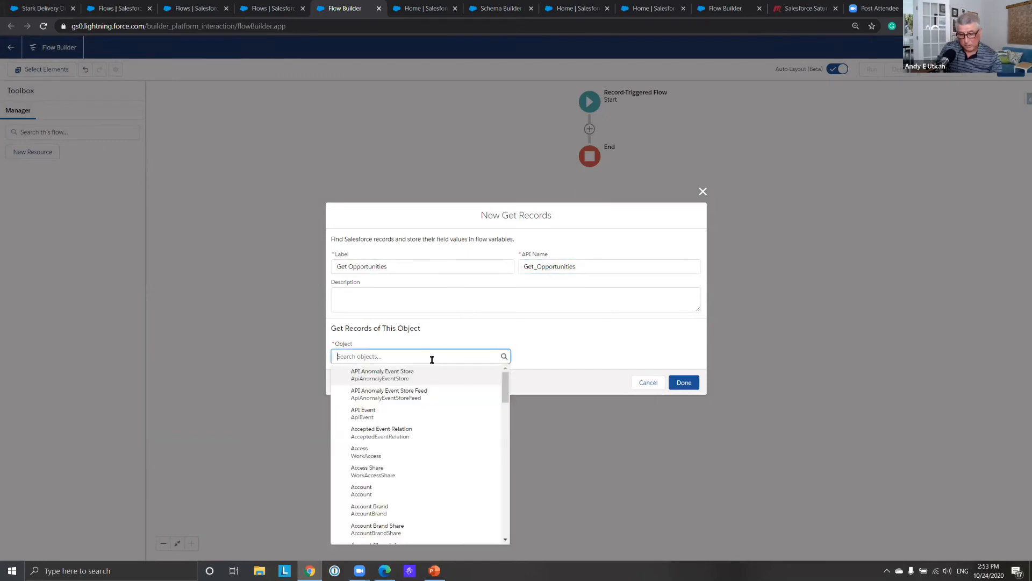
{"action": "type", "text": "Opp"}
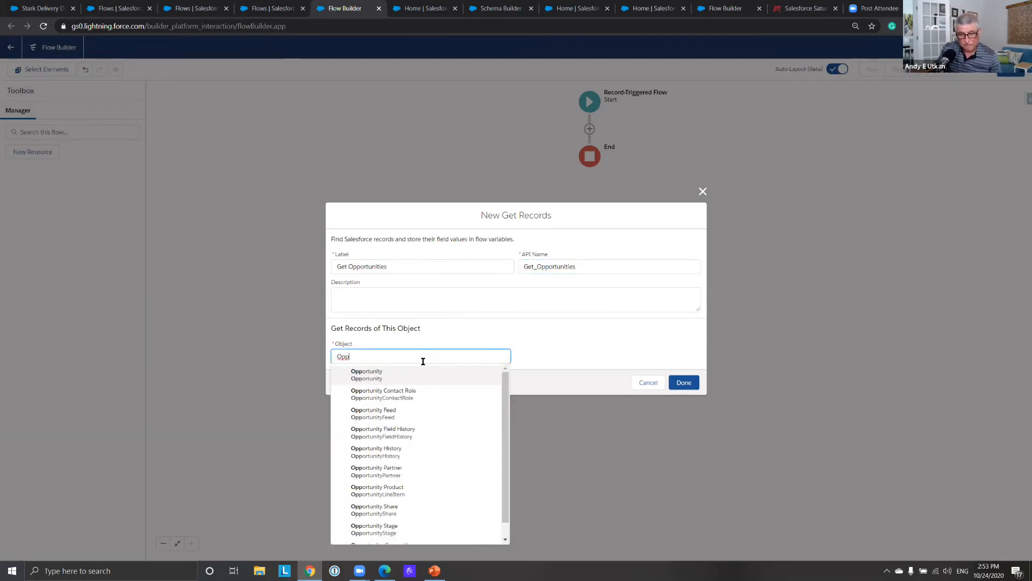
{"action": "left_click", "coordinate": [425, 375]}
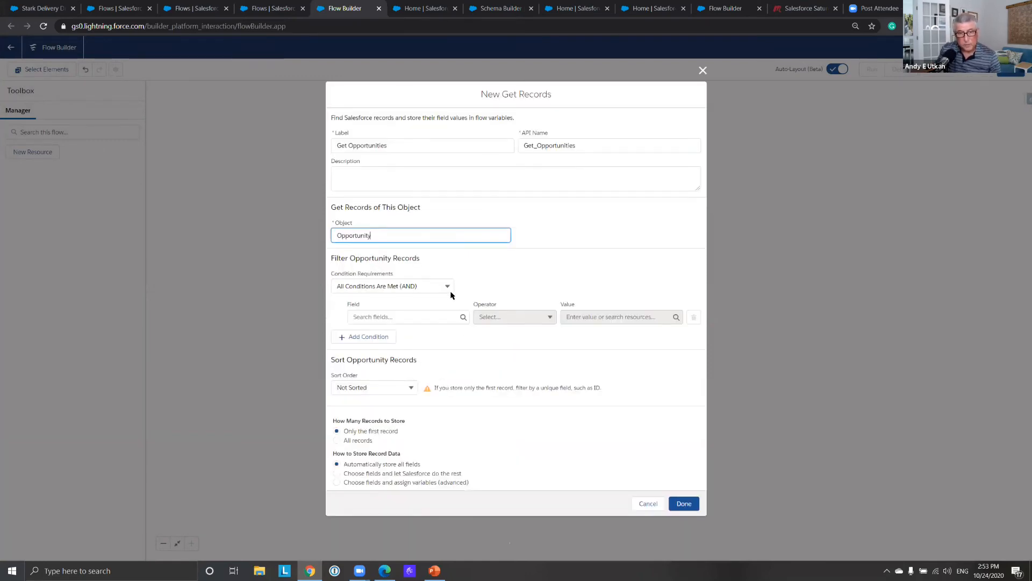
- Filter Get Opportunities to records whose AccountId equals $Record > Account ID, and store all records
{"action": "left_click", "coordinate": [436, 316]}
{"action": "type", "text": "Accoun"}
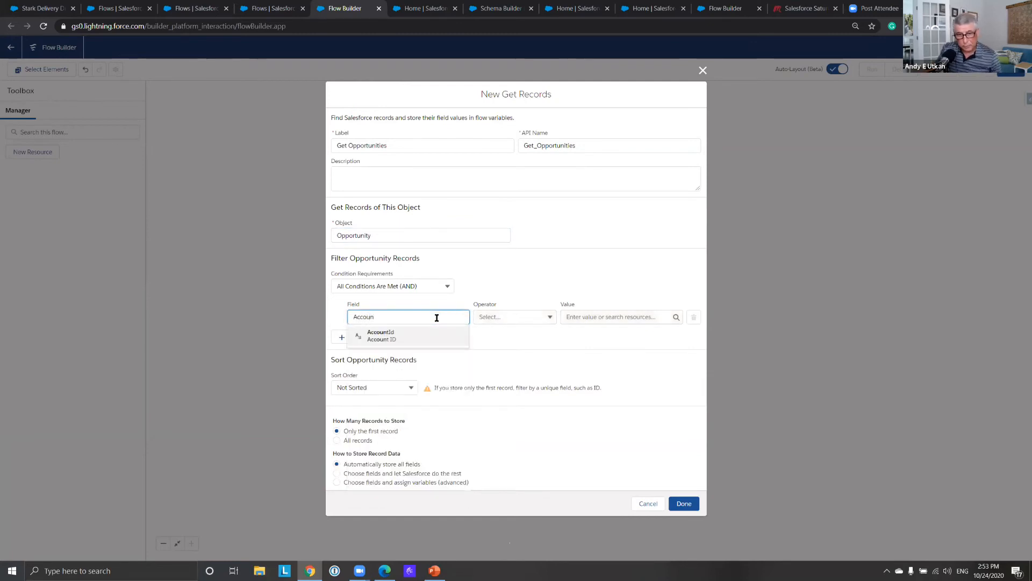
{"action": "left_click", "coordinate": [449, 338]}
{"action": "left_click", "coordinate": [577, 317]}
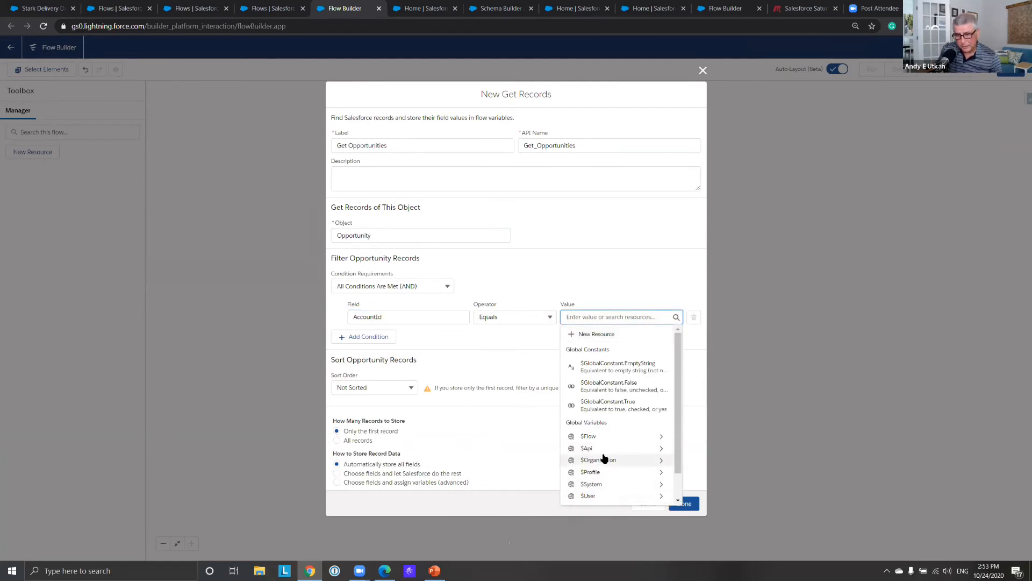
{"action": "scroll", "coordinate": [617, 462], "scroll_direction": "down", "scroll_amount": 1}
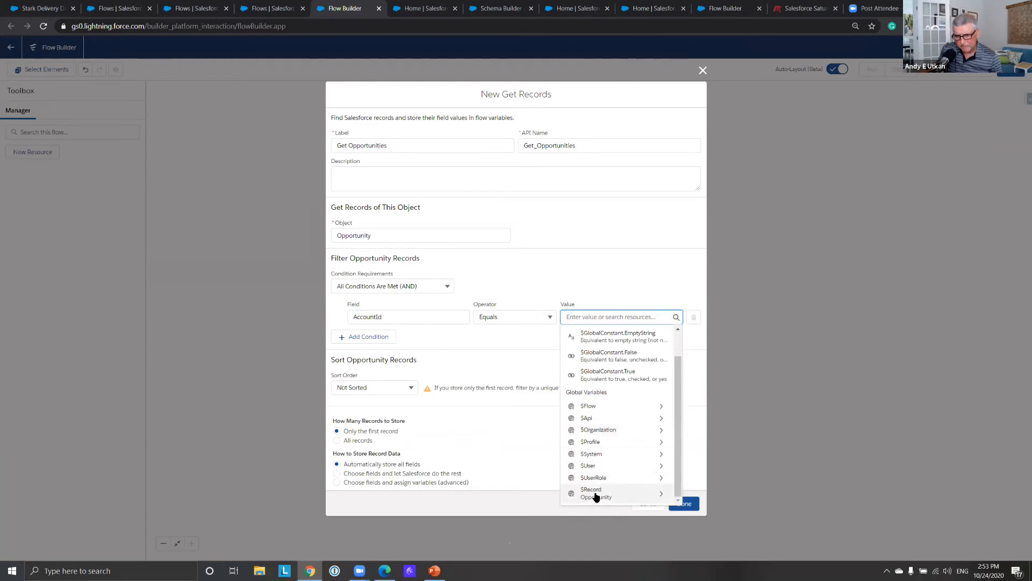
{"action": "left_click", "coordinate": [662, 500]}
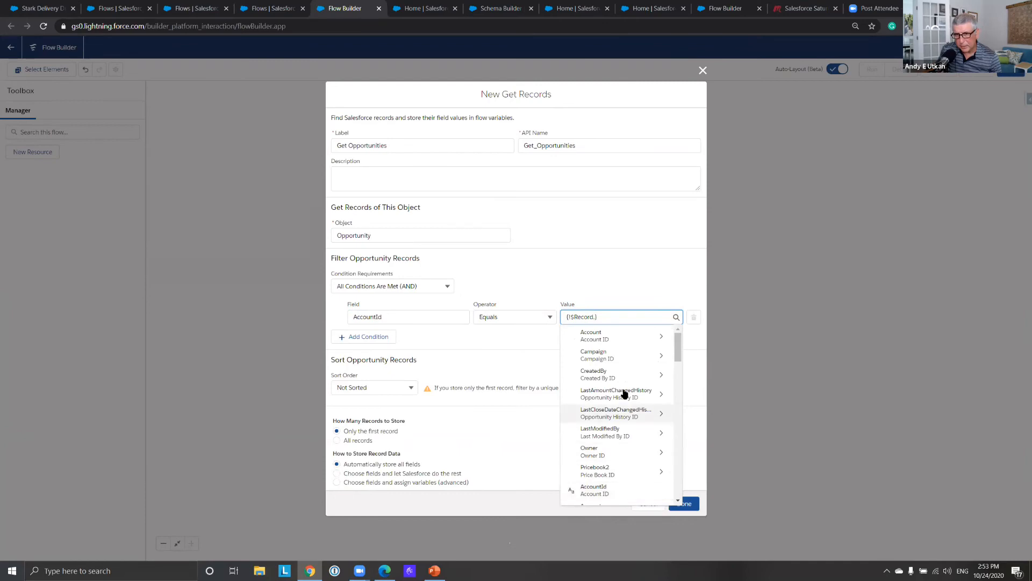
{"action": "scroll", "coordinate": [678, 350], "scroll_direction": "down", "scroll_amount": 2}
{"action": "scroll", "coordinate": [678, 350], "scroll_direction": "up", "scroll_amount": 2}
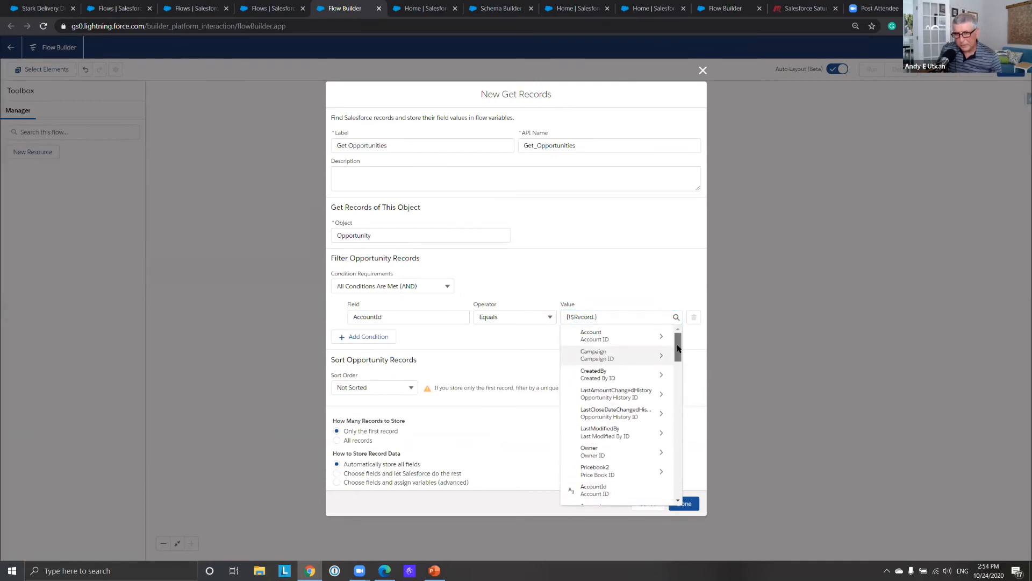
{"action": "mouse_move", "coordinate": [678, 350]}
{"action": "left_mouse_down"}
{"action": "mouse_move", "coordinate": [681, 357]}
{"action": "mouse_move", "coordinate": [676, 348]}
{"action": "left_mouse_up"}
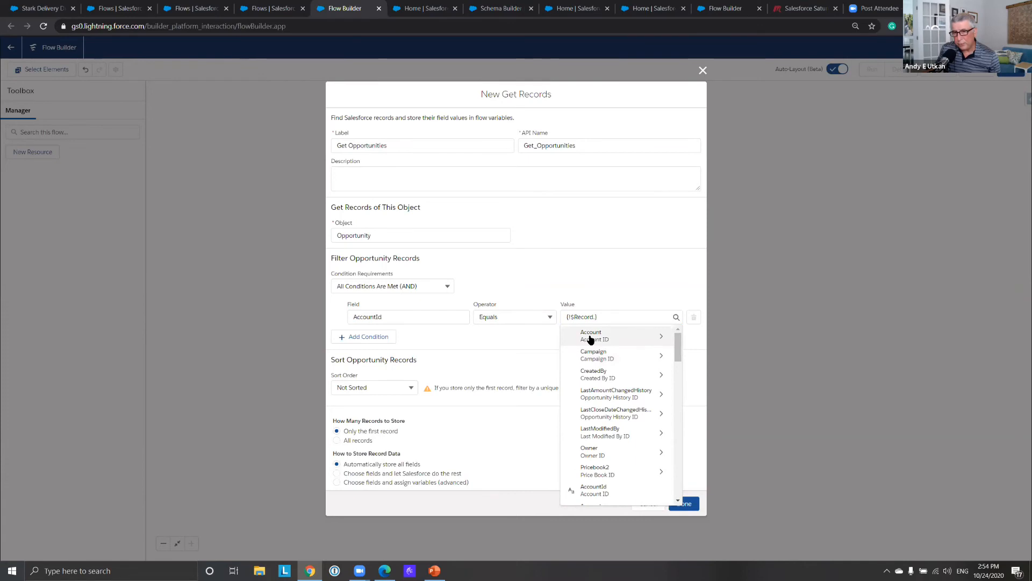
{"action": "left_click", "coordinate": [685, 348]}
{"action": "left_click", "coordinate": [639, 316]}
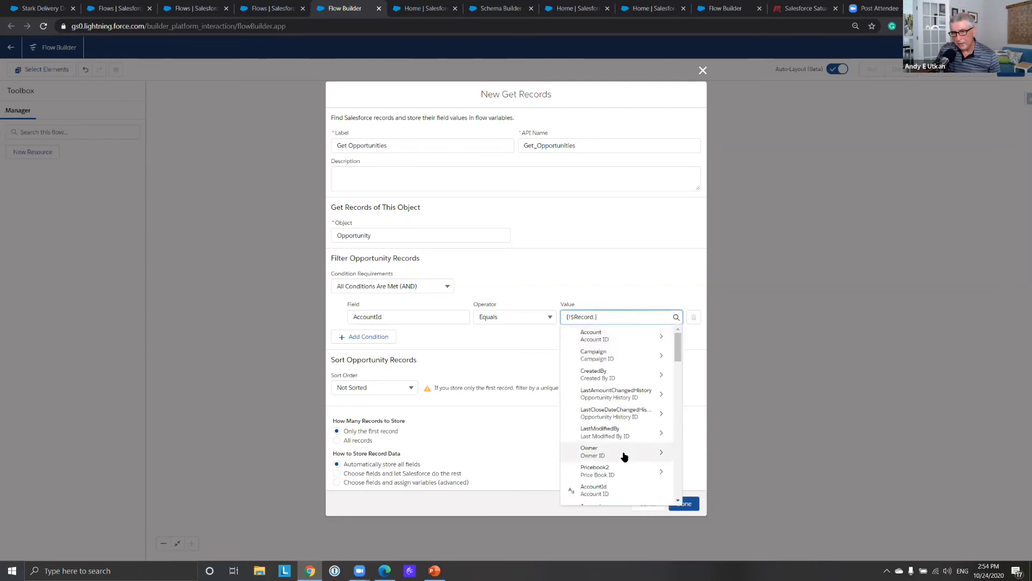
{"action": "scroll", "coordinate": [618, 456], "scroll_direction": "down", "scroll_amount": 2}
{"action": "left_click", "coordinate": [595, 439]}
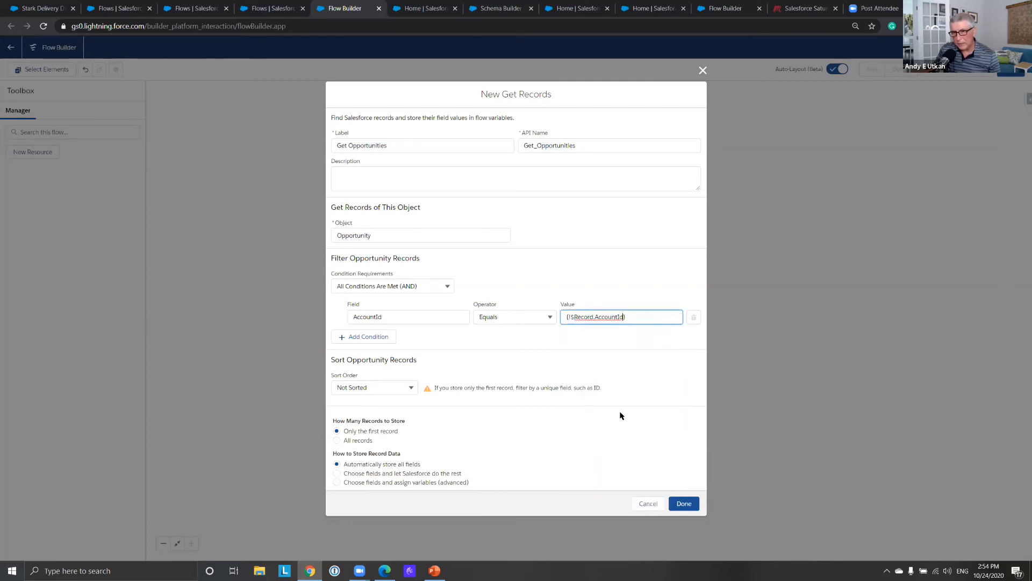
{"action": "left_click", "coordinate": [605, 280]}
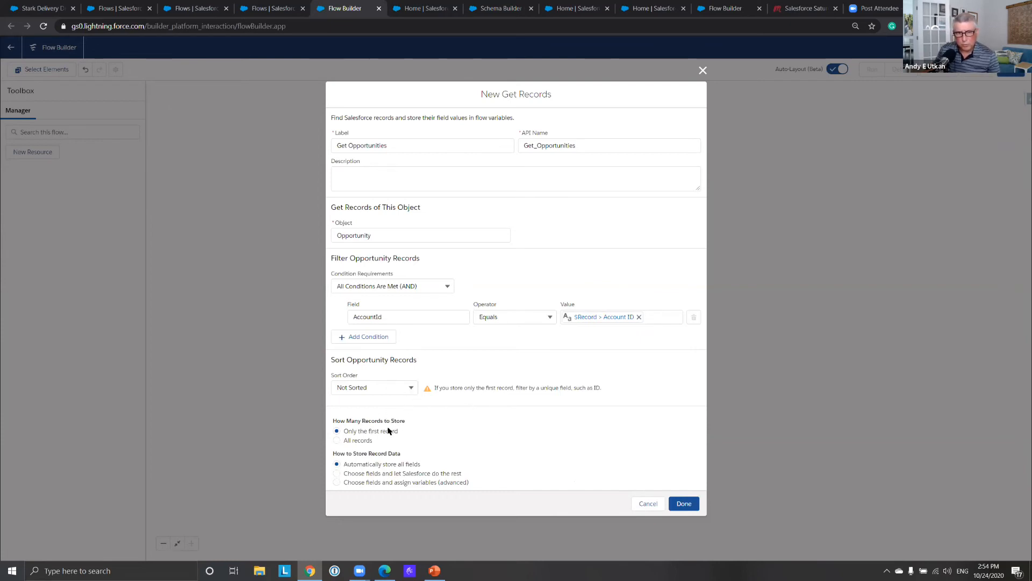
{"action": "left_click", "coordinate": [337, 440]}
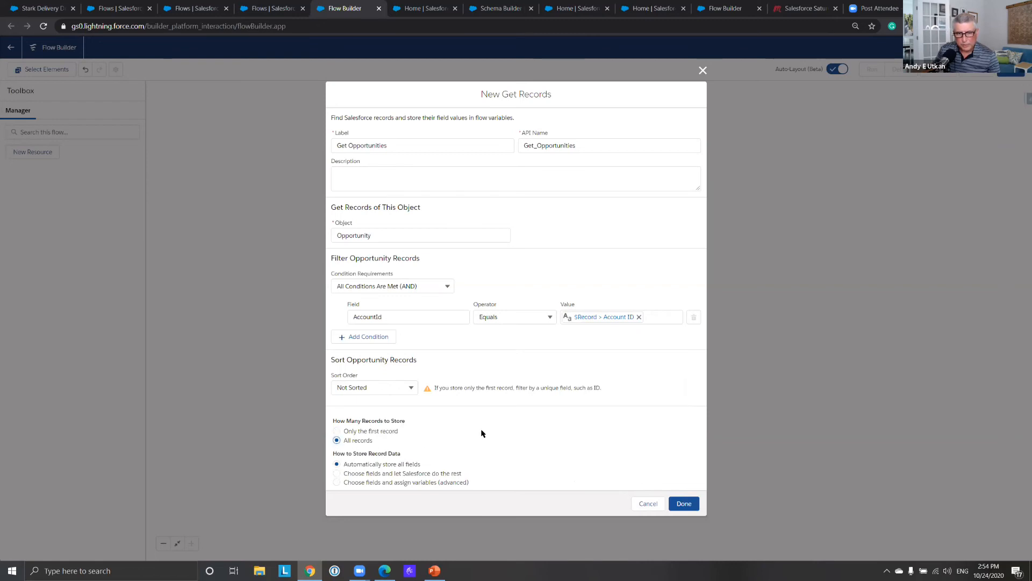
{"action": "left_click", "coordinate": [683, 504]}
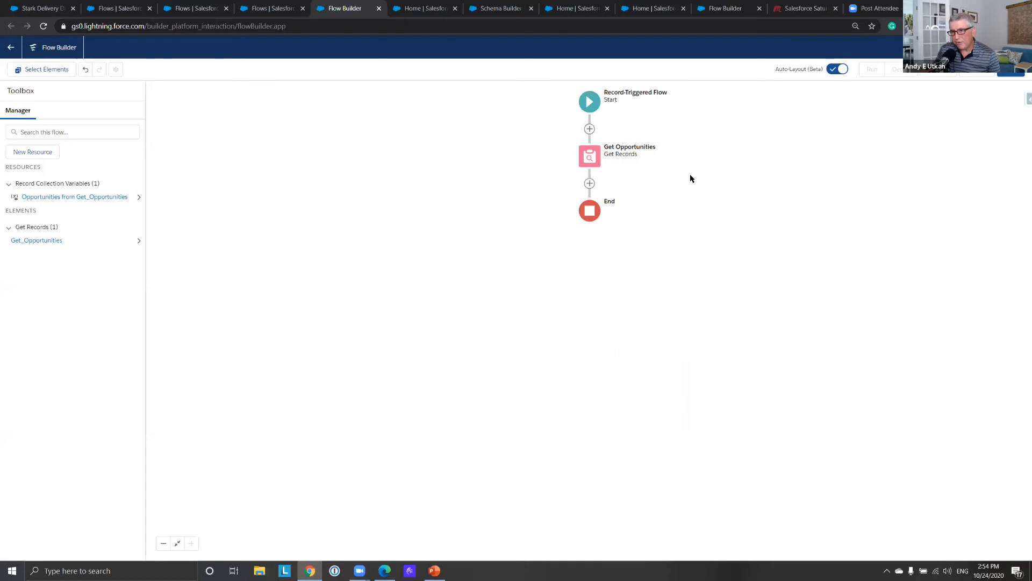
- Add a Loop element after Get Opportunities and label it Loop Opportunities with API name Loop_Opportunities
{"action": "left_click", "coordinate": [590, 183]}
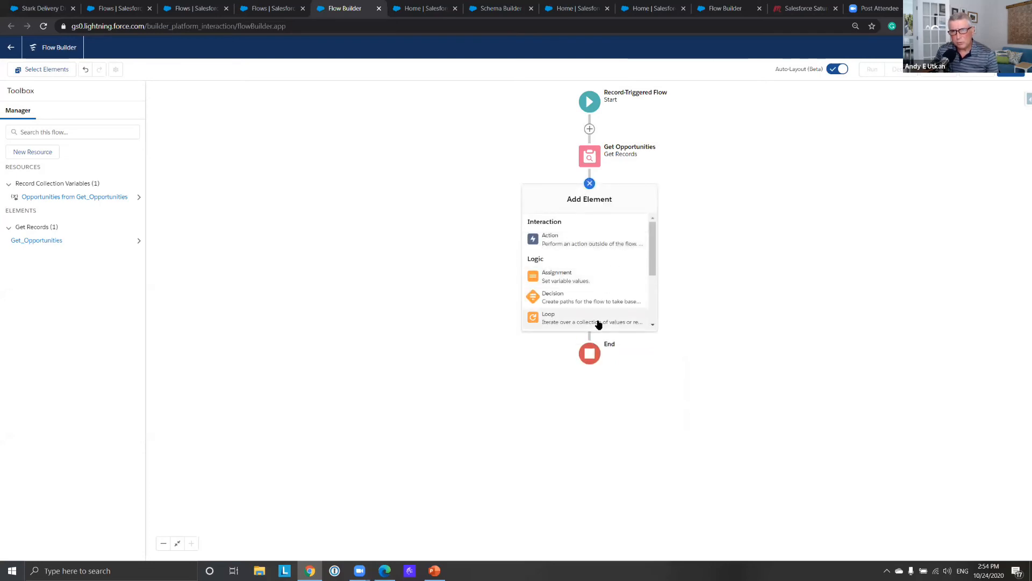
{"action": "left_click", "coordinate": [595, 319]}
{"action": "left_click", "coordinate": [422, 224]}
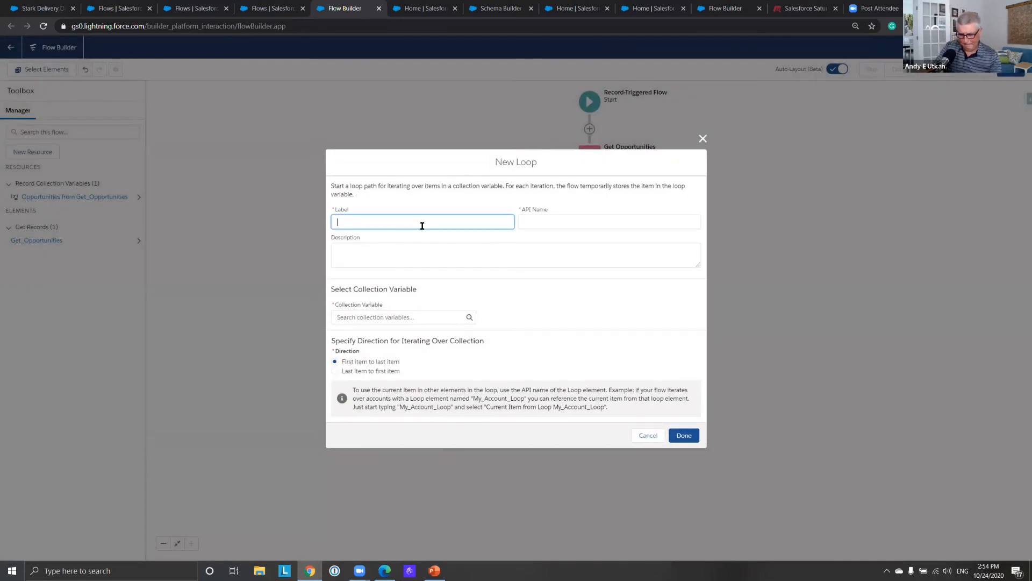
{"action": "type", "text": "Loop"}
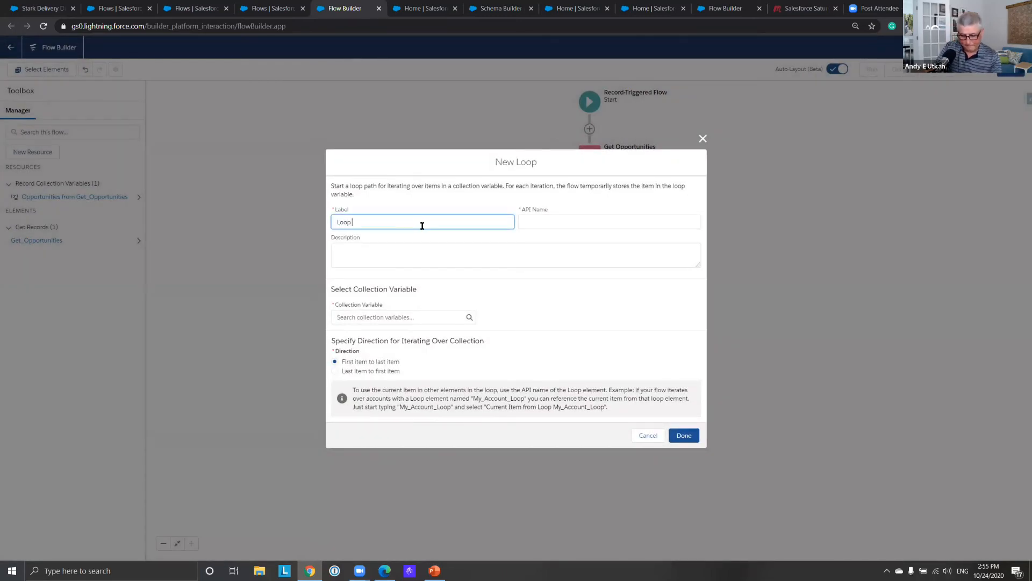
{"action": "type", "text": " Opportunities"}
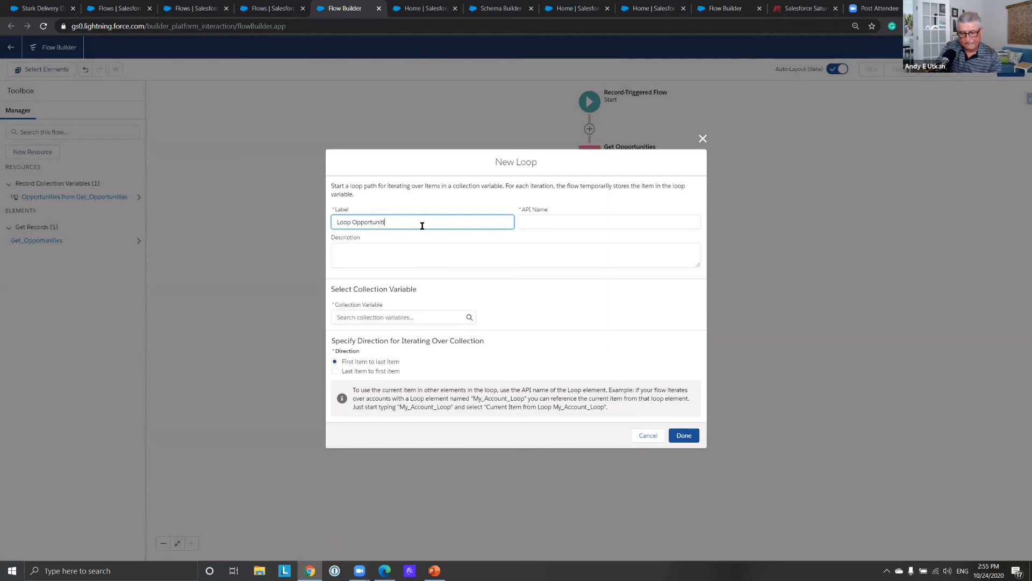
{"action": "left_click", "coordinate": [625, 220]}
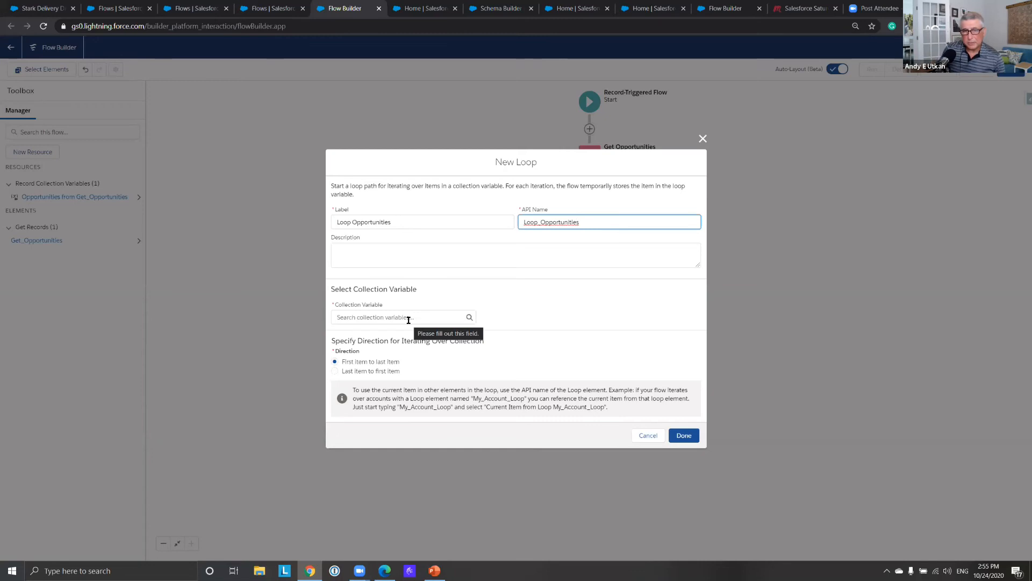
- Set the loop's collection variable to Opportunities from Get_Opportunities and finish the Loop Opportunities element
{"action": "left_click", "coordinate": [410, 318]}
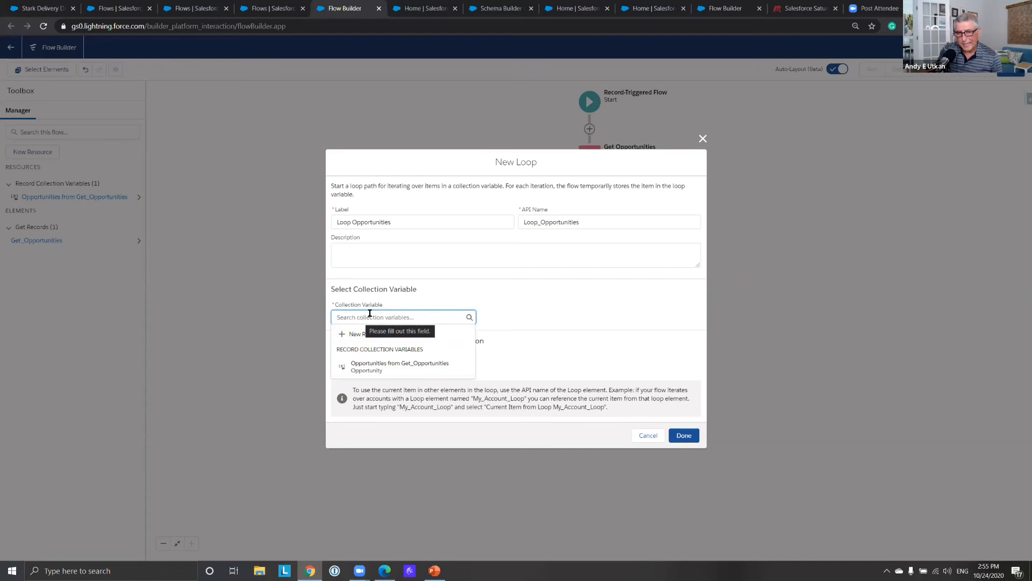
{"action": "left_click", "coordinate": [368, 374]}
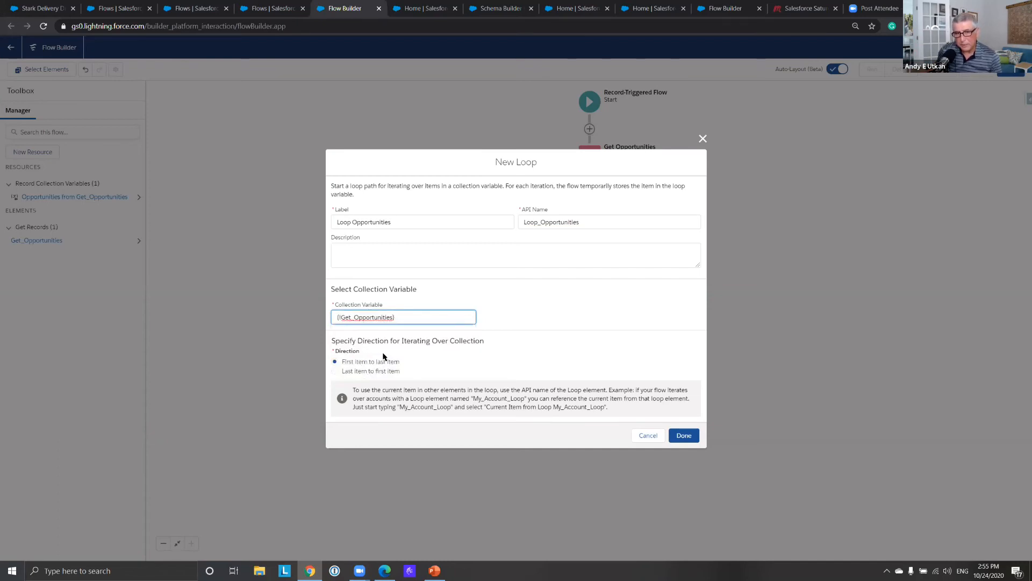
{"action": "left_click", "coordinate": [691, 435]}
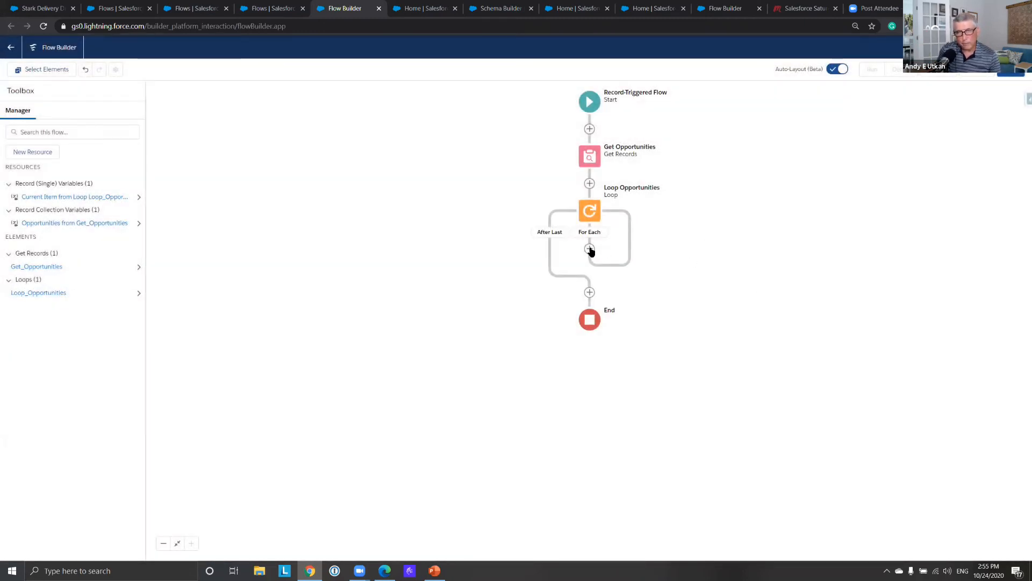
- Add an Assignment element on the loop's For Each path, labelled Assign Total with API name Assign_Total
{"action": "left_click", "coordinate": [590, 249]}
{"action": "left_click", "coordinate": [585, 337]}
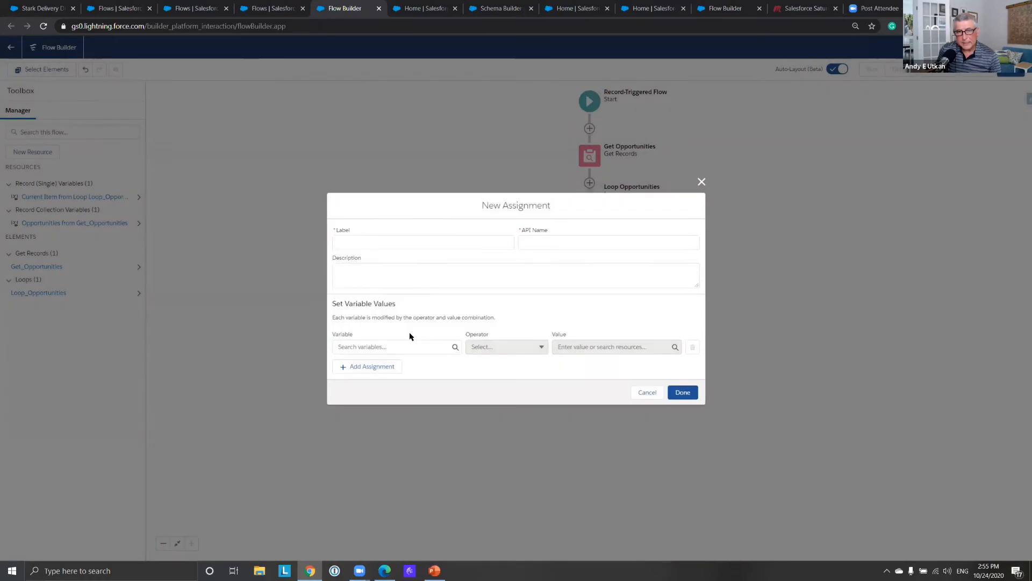
{"action": "type", "text": "TRot"}
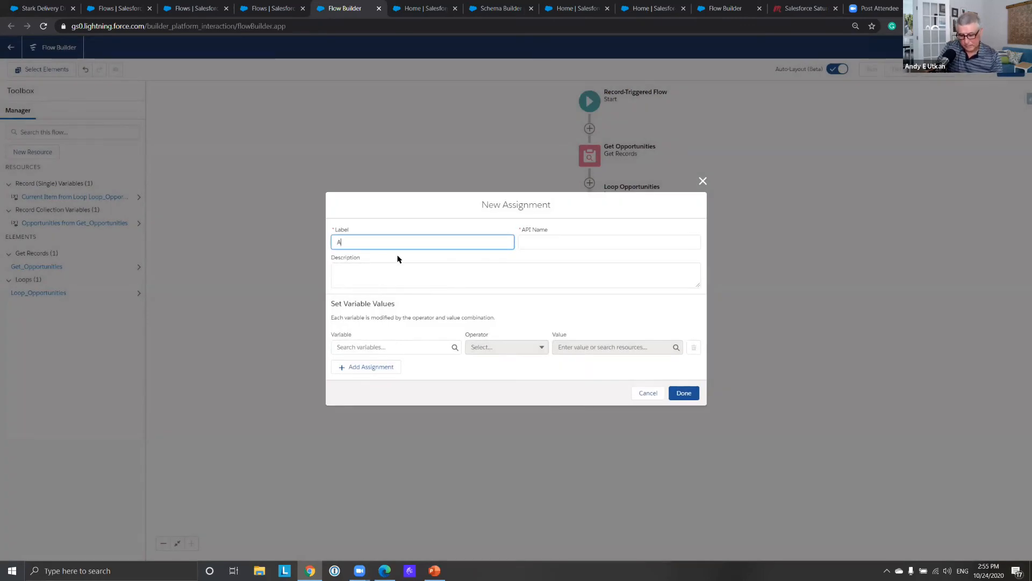
{"action": "type", "text": "gn Total"}
{"action": "left_click", "coordinate": [541, 241]}
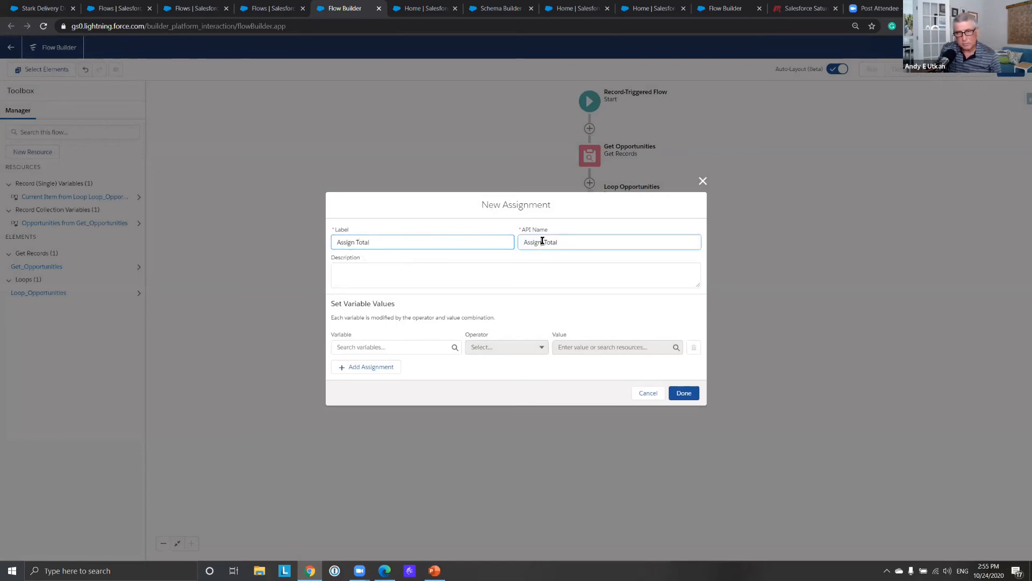
- Create a variable resource named TotalAmount with data type Currency as the variable for the Assign Total assignment
{"action": "left_click", "coordinate": [398, 349]}
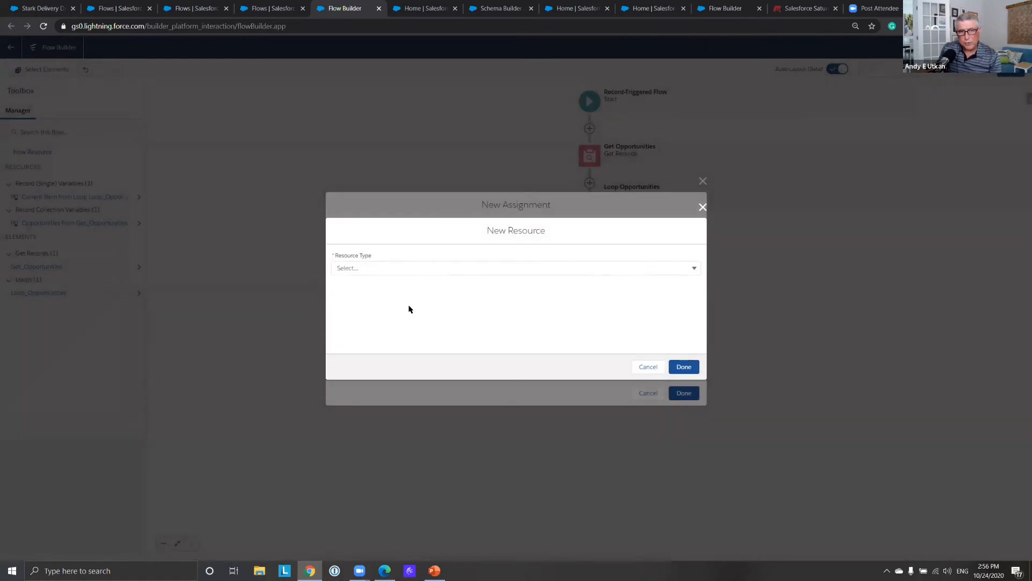
{"action": "left_click", "coordinate": [412, 268]}
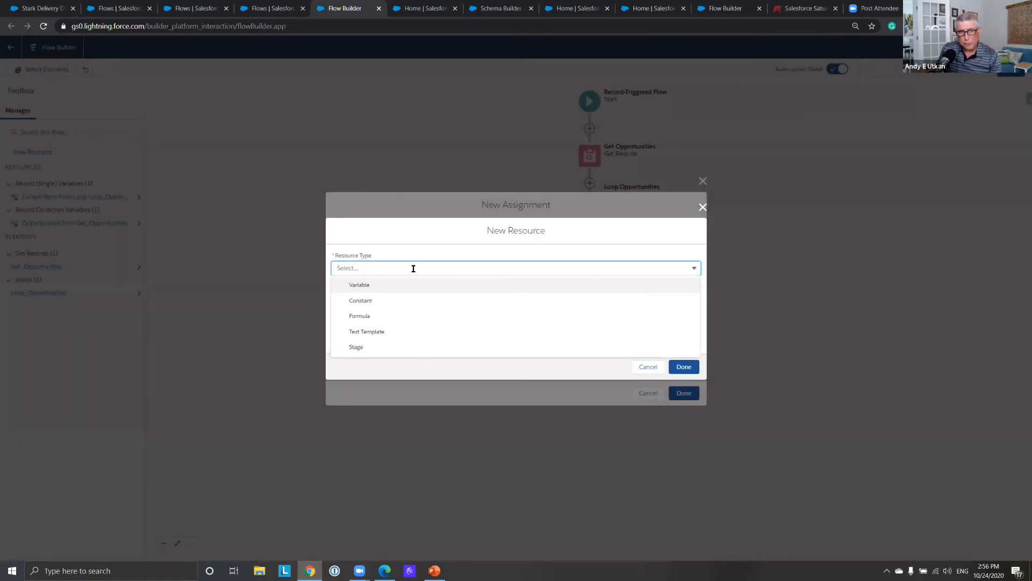
{"action": "left_click", "coordinate": [411, 287]}
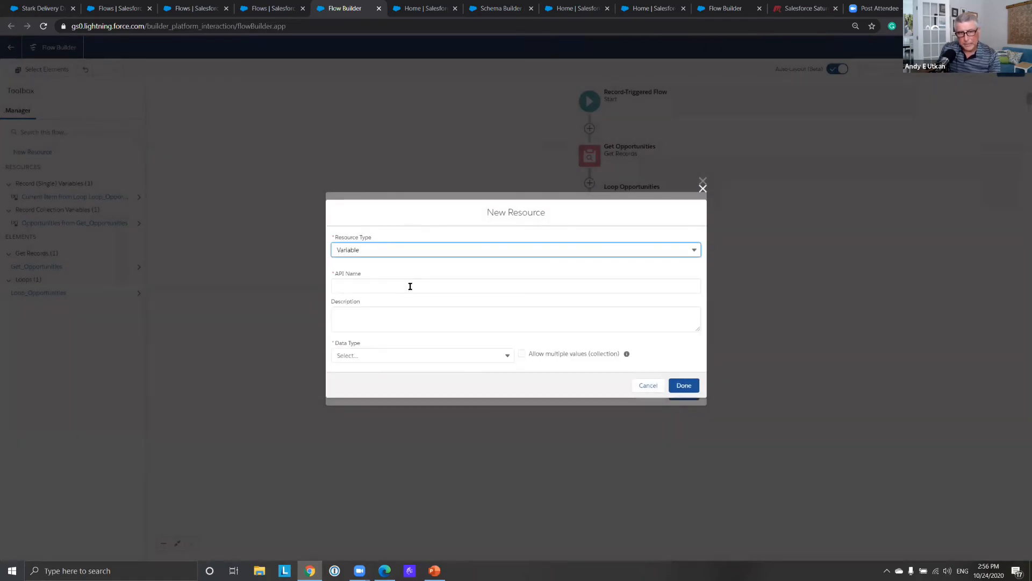
{"action": "left_click", "coordinate": [398, 288]}
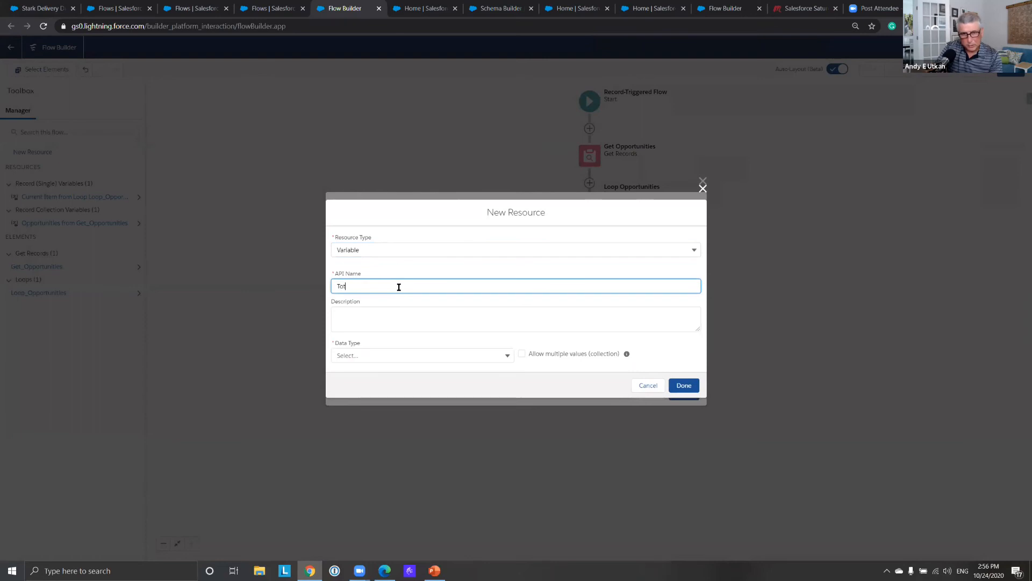
{"action": "type", "text": "Total Amount"}
{"action": "left_click", "coordinate": [426, 356]}
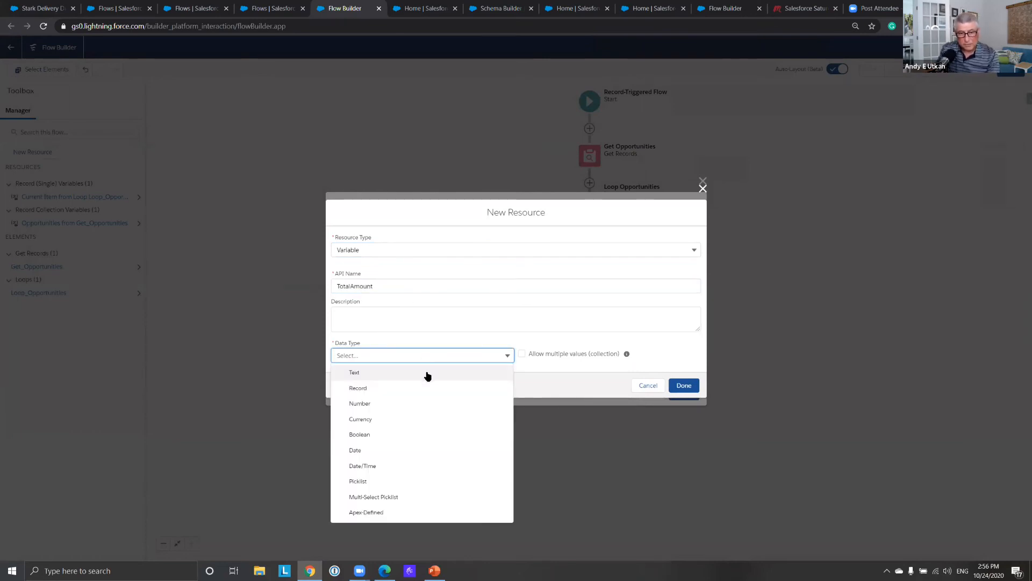
{"action": "left_click", "coordinate": [422, 419]}
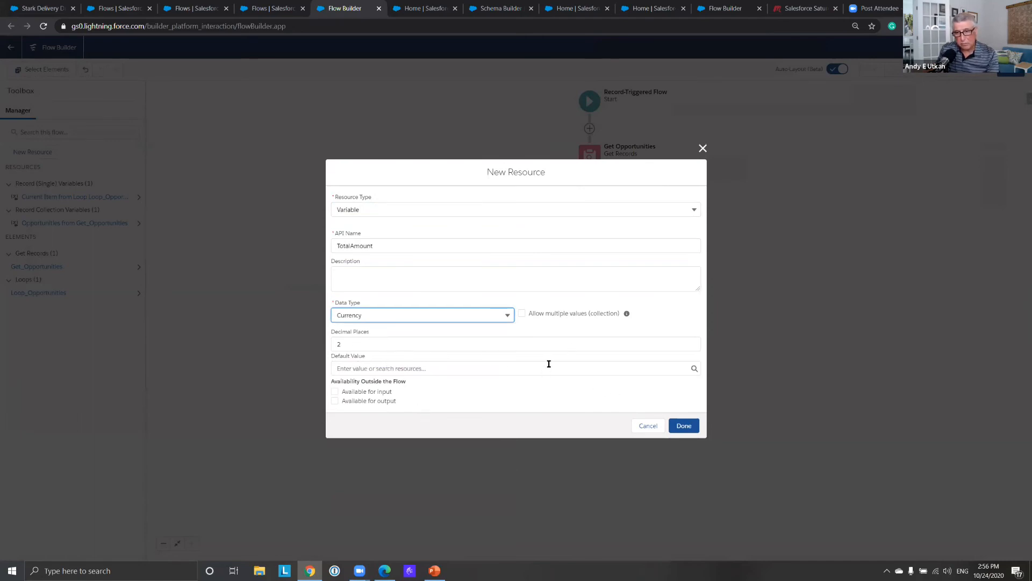
{"action": "left_click", "coordinate": [684, 426]}
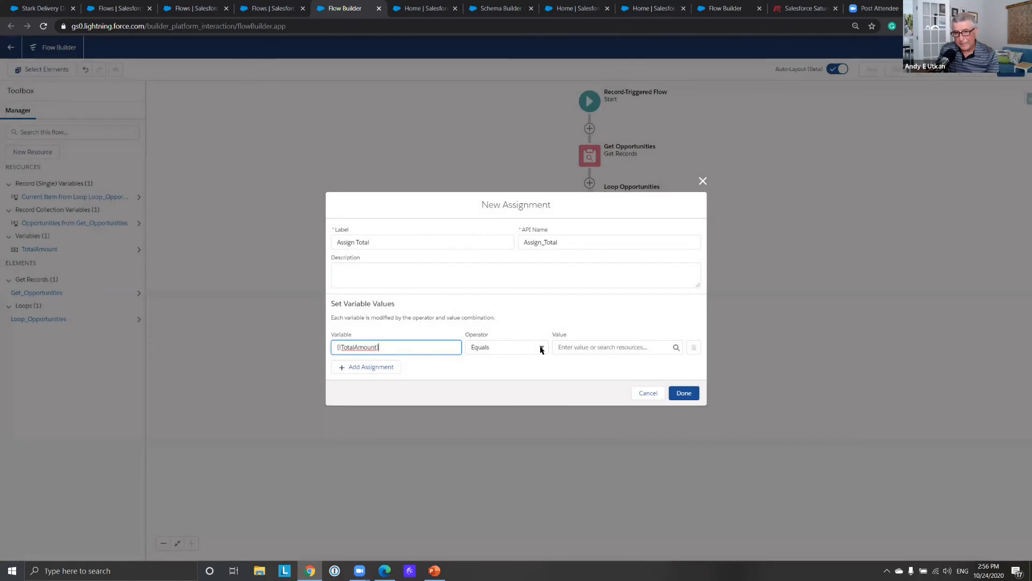
- Set Assign Total to add the loop's current item Amount, Loop_Opportunities.Amount, to TotalAmount and finish the element
{"action": "left_click", "coordinate": [541, 349]}
{"action": "left_click", "coordinate": [538, 379]}
{"action": "left_click", "coordinate": [575, 346]}
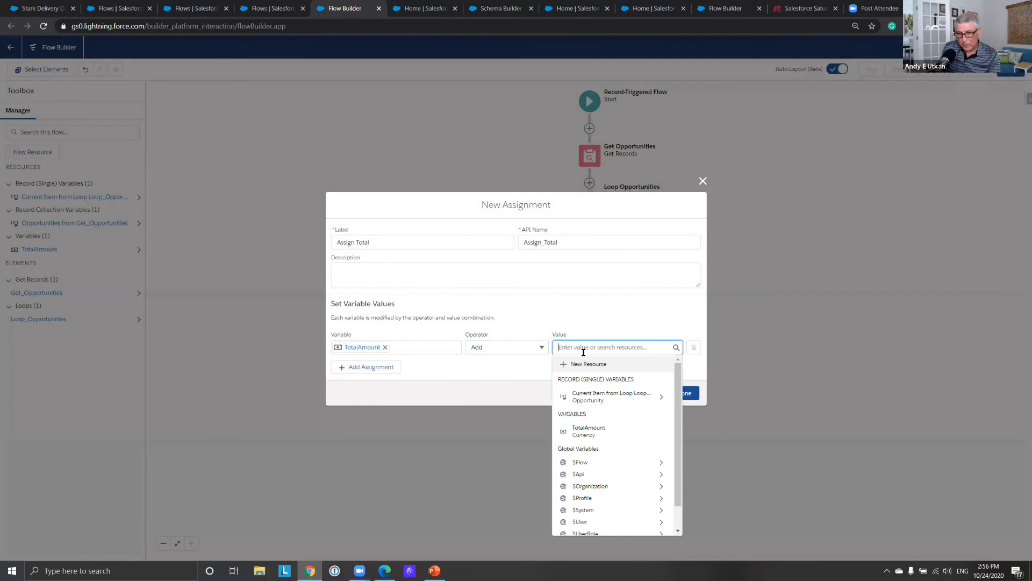
{"action": "left_click", "coordinate": [660, 399]}
{"action": "type", "text": "A"}
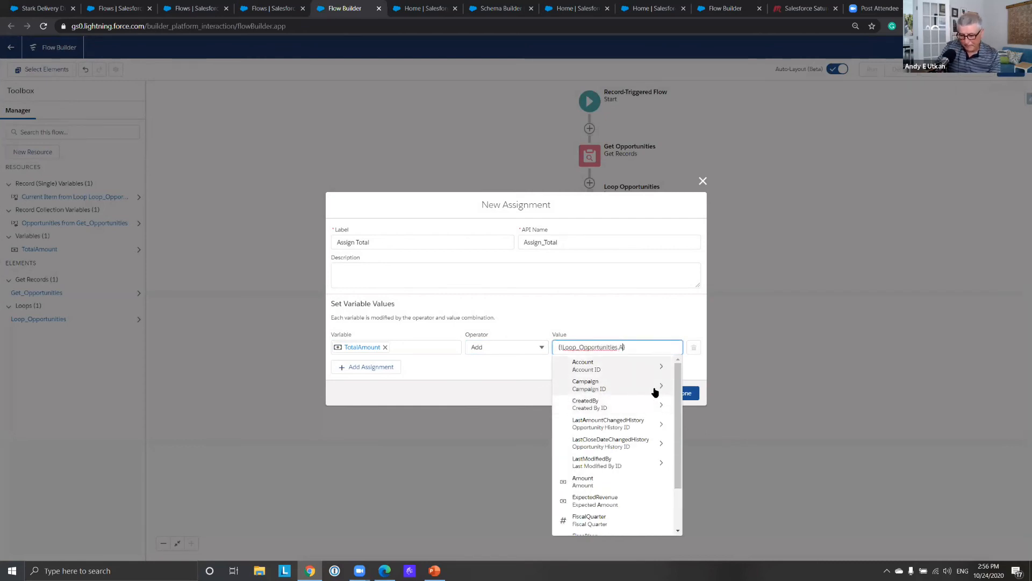
{"action": "type", "text": "moun"}
{"action": "left_click", "coordinate": [655, 392]}
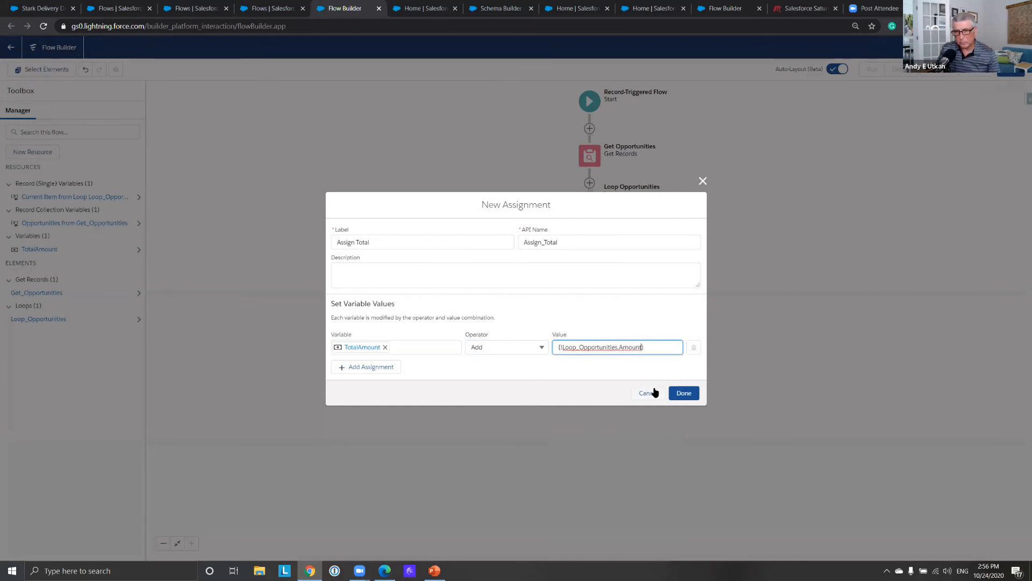
{"action": "left_click", "coordinate": [692, 395]}
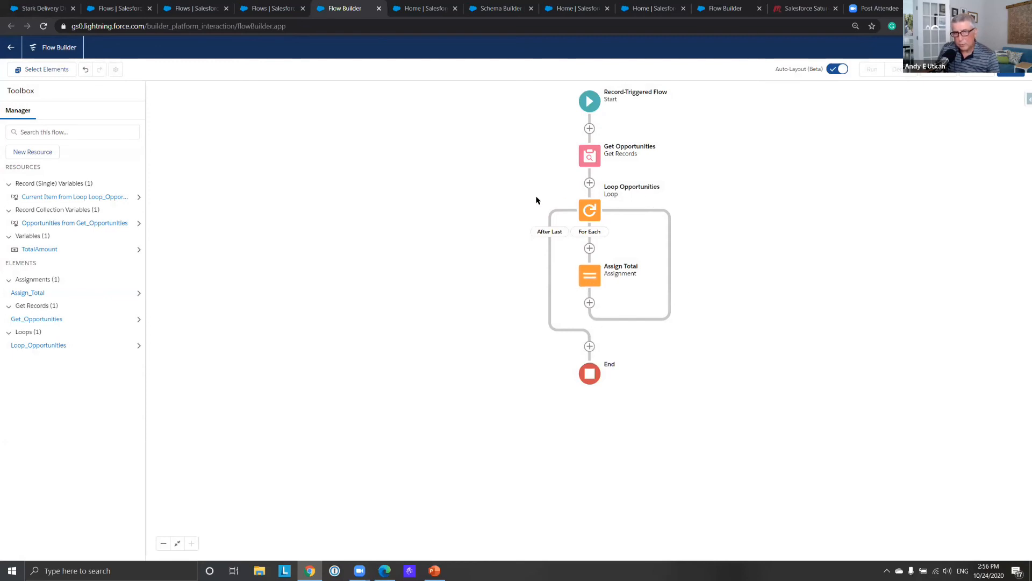
- Add an Assignment element after the loop's After Last path, labelled Deduct Last Amount with API name Deduct_Last_Amount
{"action": "left_click", "coordinate": [590, 347]}
{"action": "left_click", "coordinate": [593, 435]}
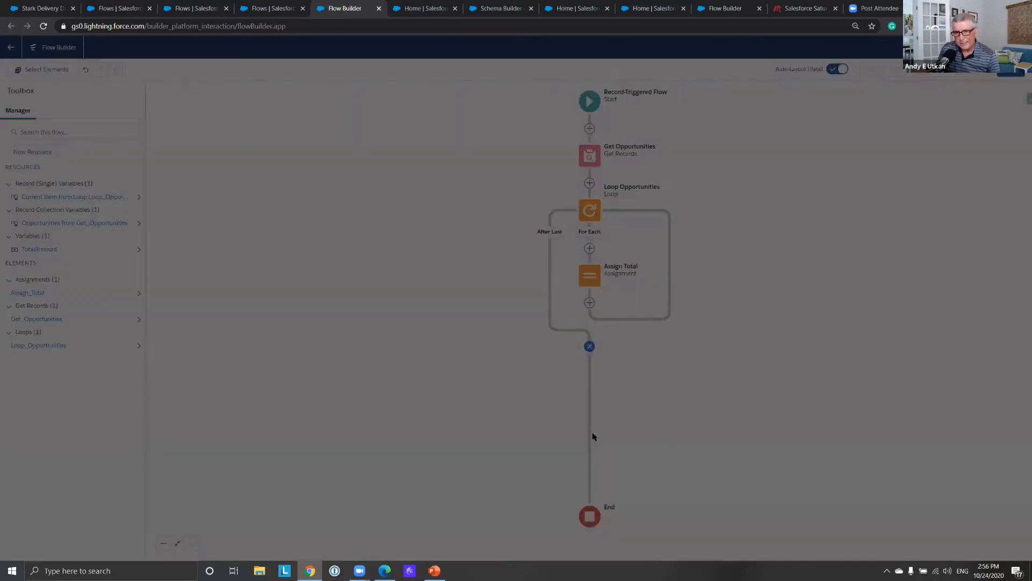
{"action": "left_click", "coordinate": [477, 242]}
{"action": "type", "text": "Ded"}
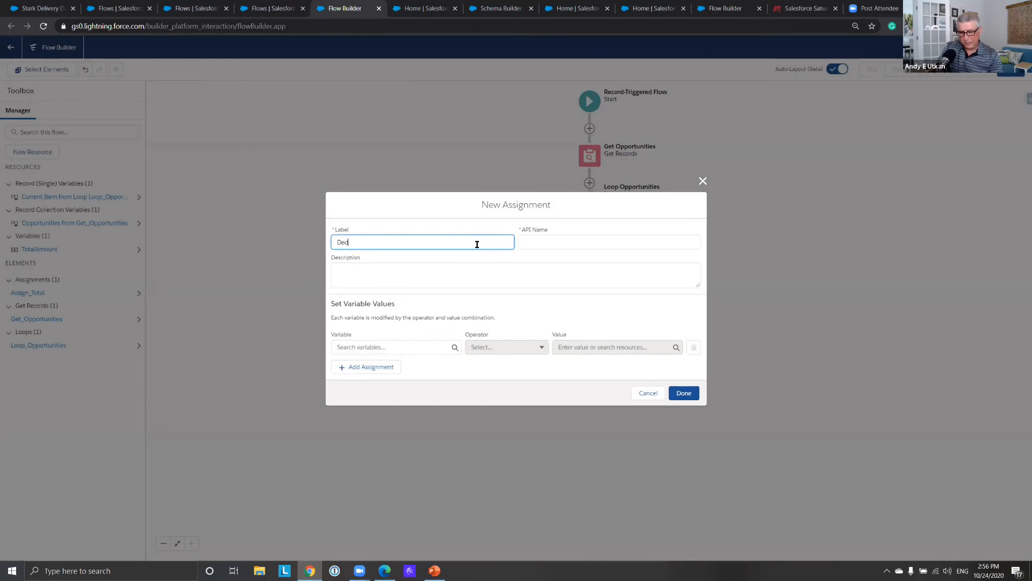
{"action": "type", "text": "uct"}
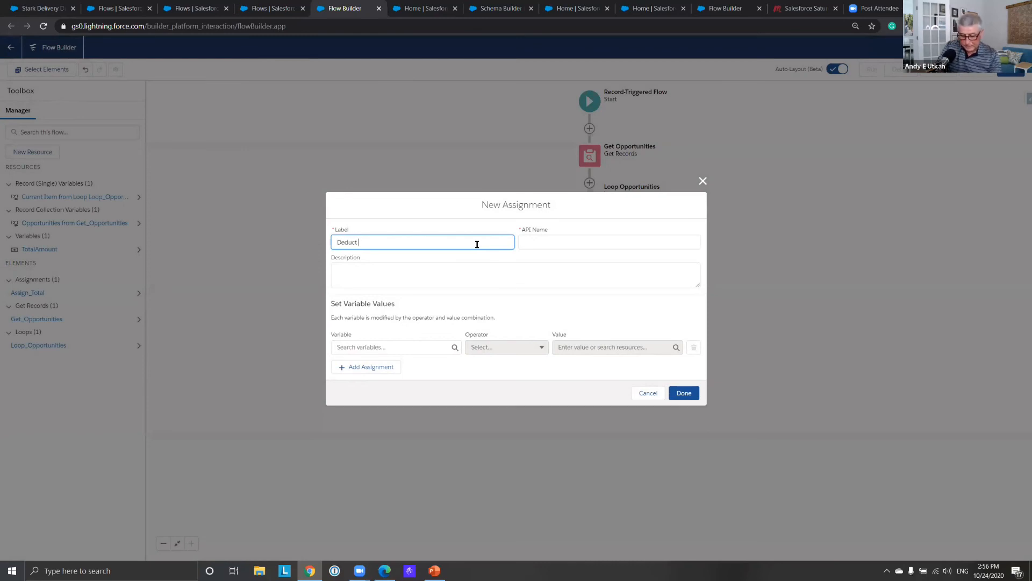
{"action": "type", "text": " Last Amount"}
{"action": "left_click", "coordinate": [528, 241]}
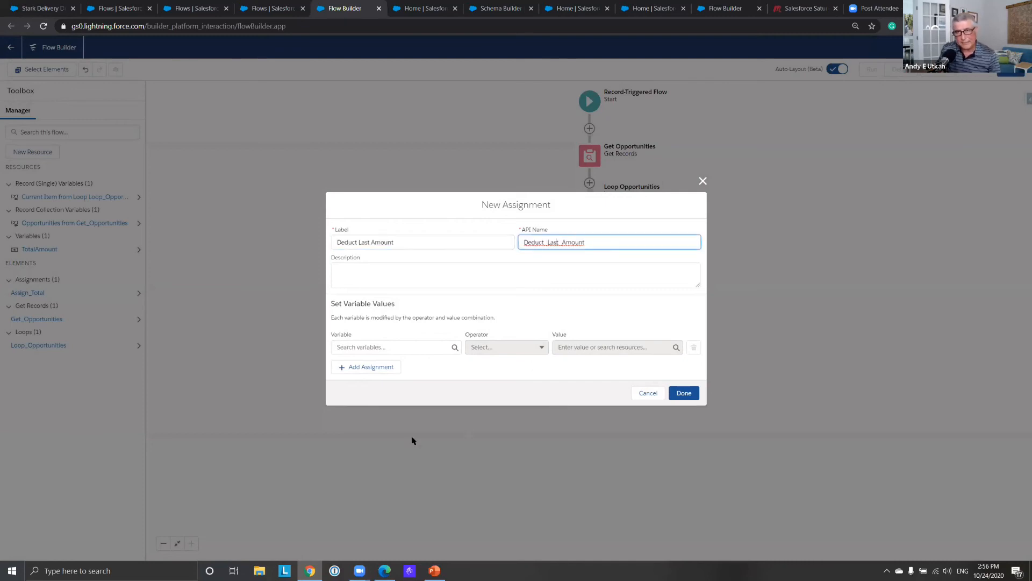
- Set Deduct Last Amount to subtract $Record.Amount from TotalAmount and finish the element
{"action": "left_click", "coordinate": [371, 348]}
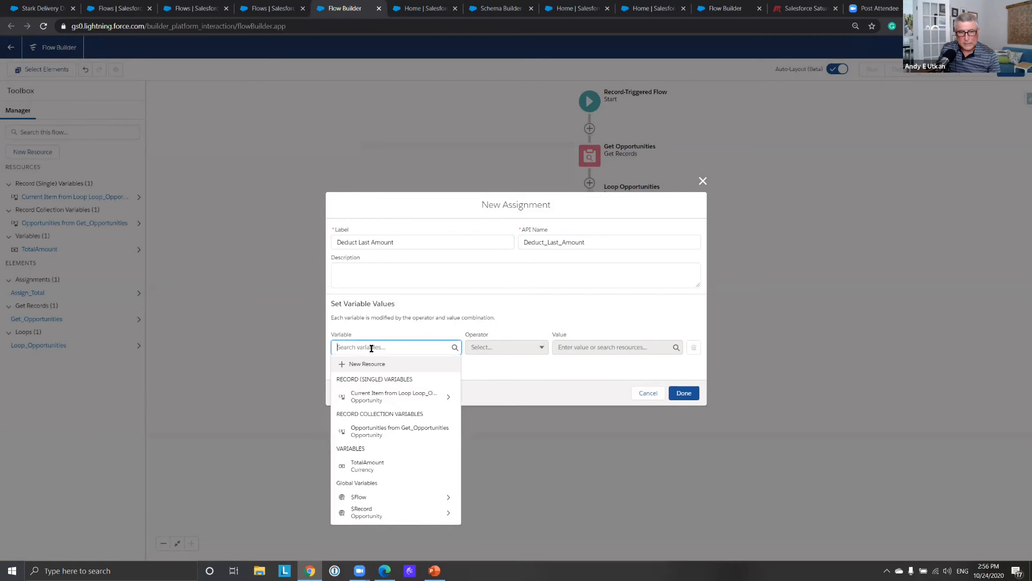
{"action": "type", "text": "To"}
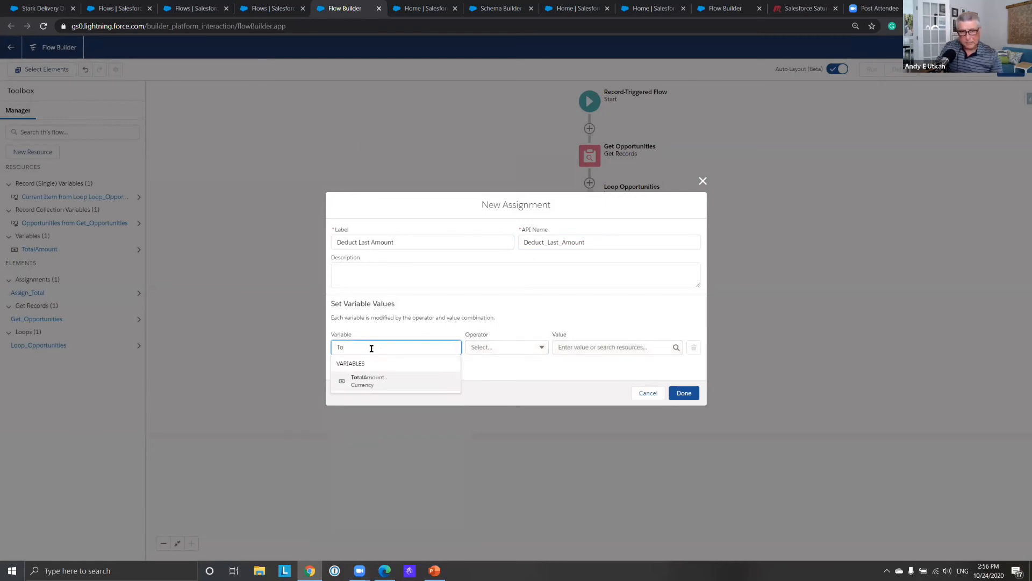
{"action": "left_click", "coordinate": [394, 380]}
{"action": "left_click", "coordinate": [543, 351]}
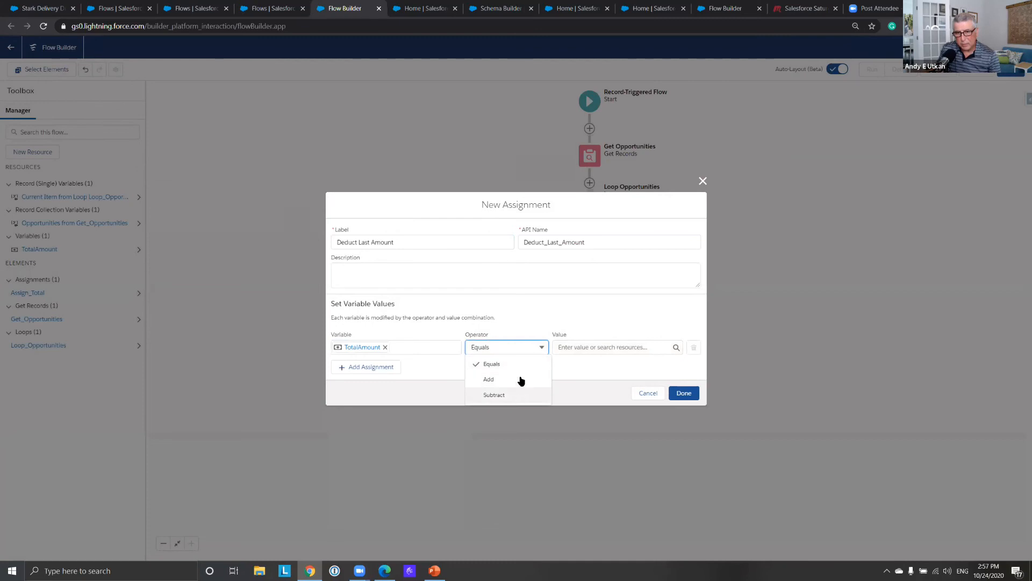
{"action": "left_click", "coordinate": [523, 400]}
{"action": "left_click", "coordinate": [573, 351]}
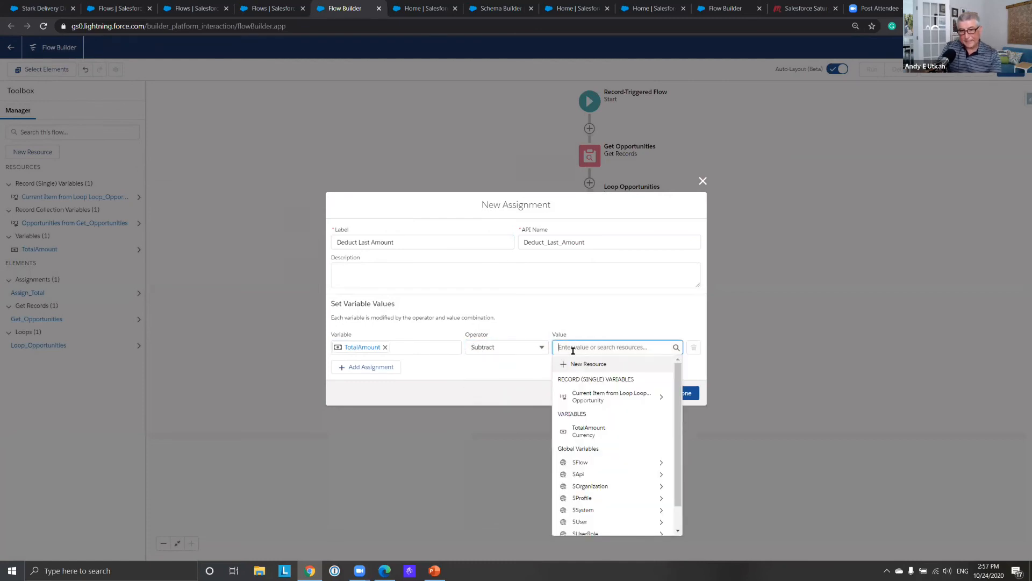
{"action": "type", "text": "Re"}
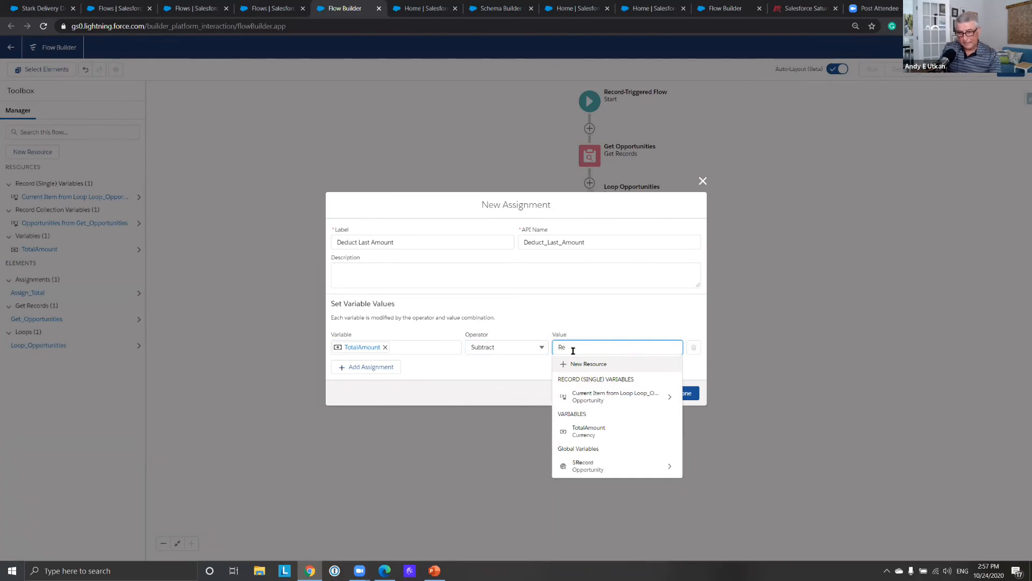
{"action": "left_click", "coordinate": [622, 470]}
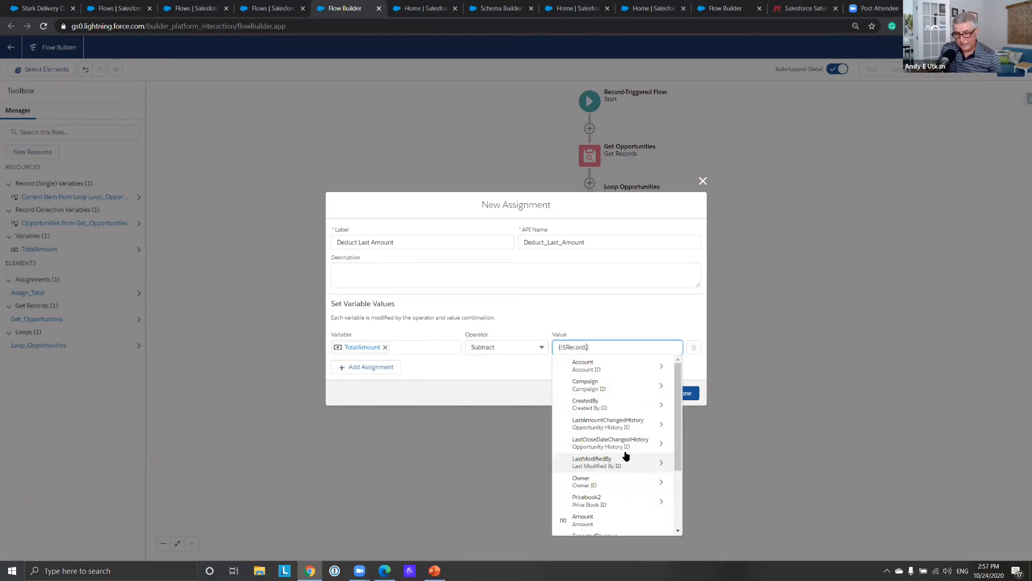
{"action": "type", "text": "Amoun"}
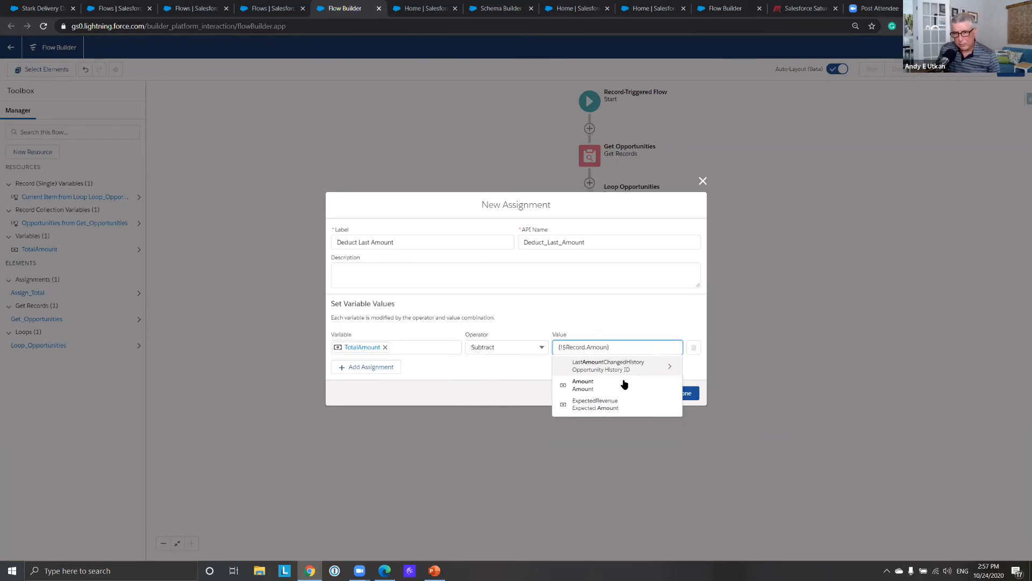
{"action": "left_click", "coordinate": [622, 383]}
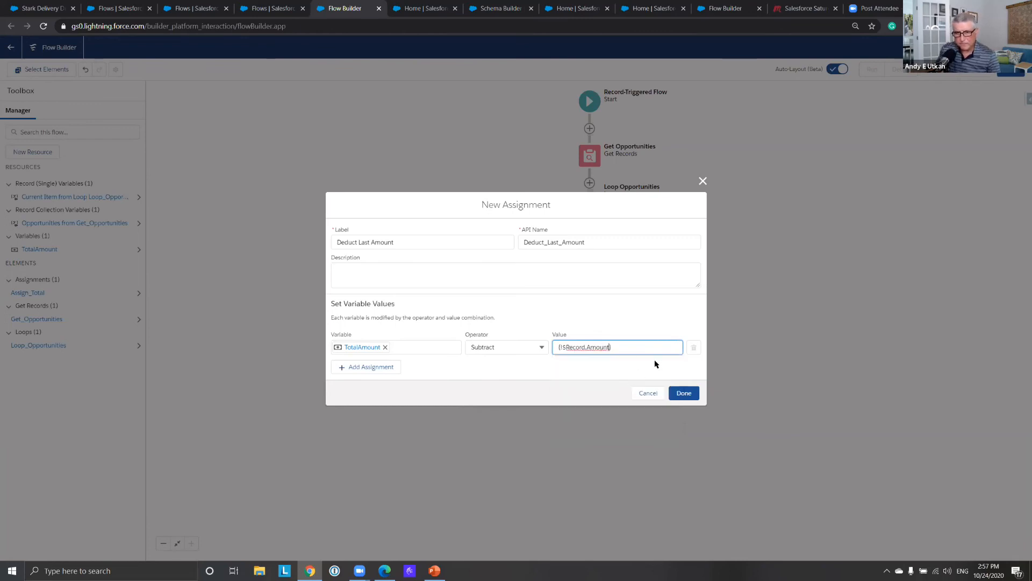
{"action": "left_click", "coordinate": [683, 393]}
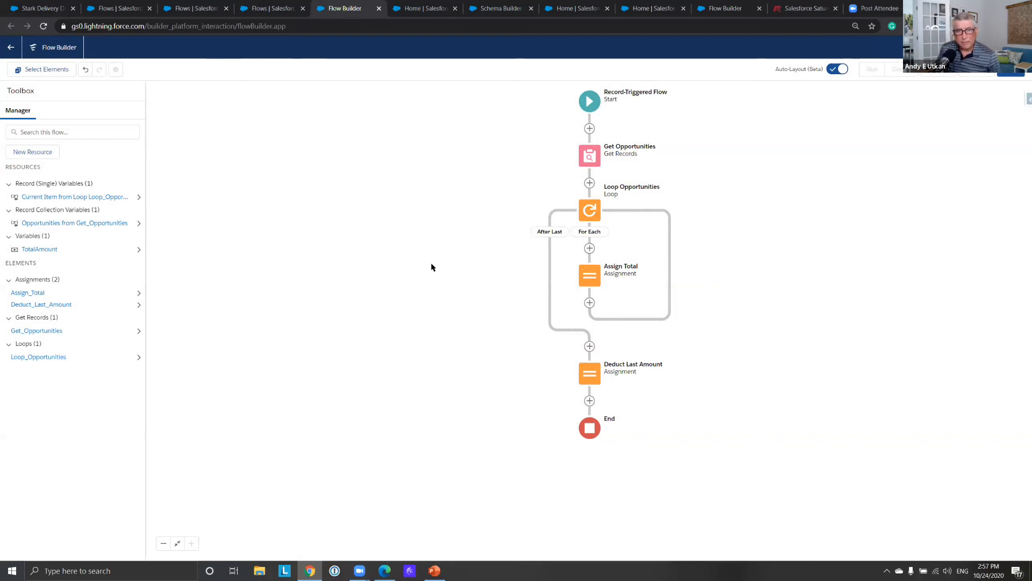
- Save the flow with label and API name flwBeforeDeleteSeattle
{"action": "key", "text": "ctrl+s"}
{"action": "type", "text": "flw"}
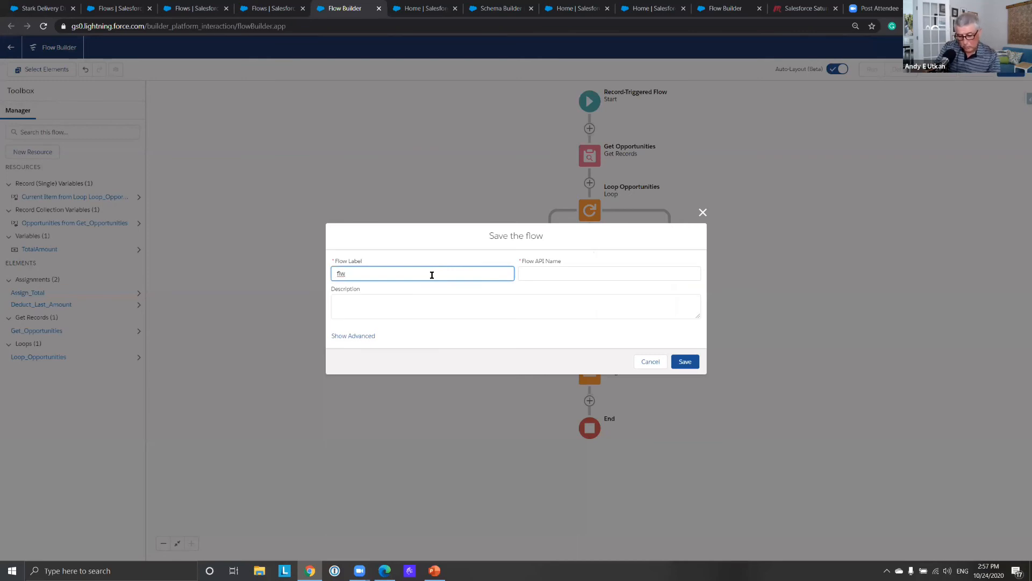
{"action": "type", "text": "BeforeDeleteSeattle"}
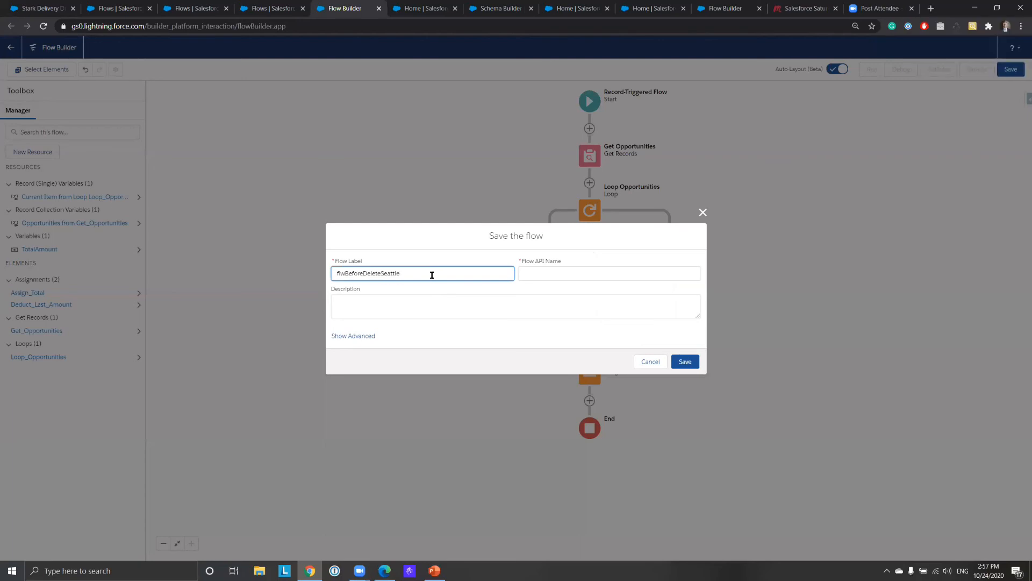
{"action": "left_click", "coordinate": [630, 276]}
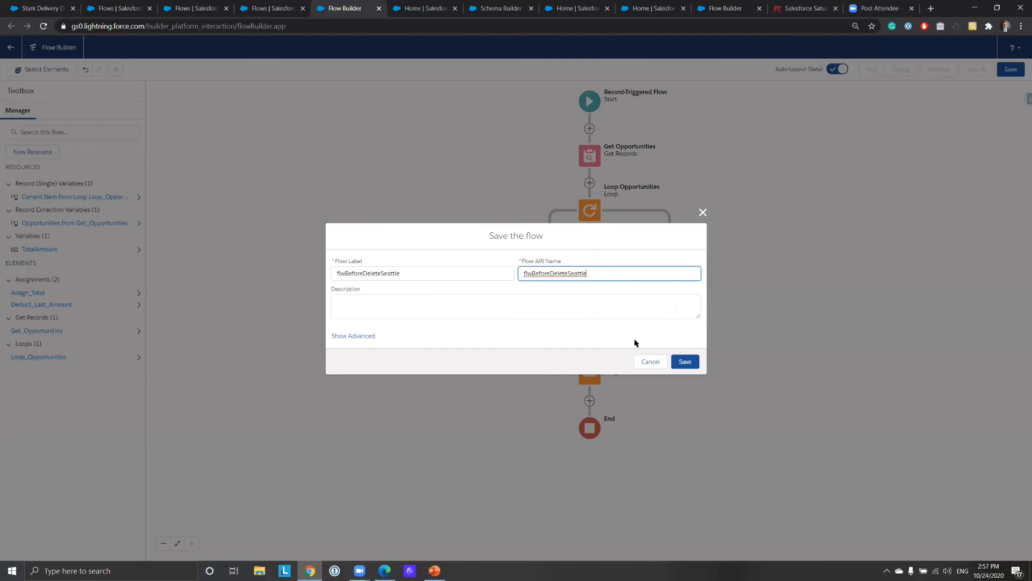
{"action": "left_click", "coordinate": [685, 364]}
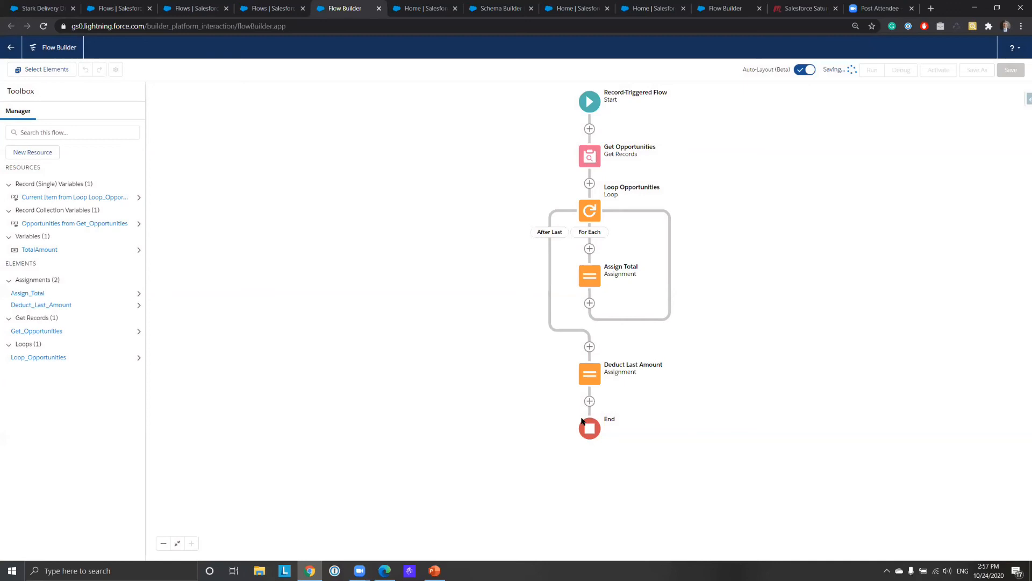
- Add an Update Records element after Deduct Last Amount, labelled Update Account with API name Update_Account
{"action": "left_click", "coordinate": [590, 402]}
{"action": "left_click_drag", "start_coordinate": [650, 477], "coordinate": [656, 516]}
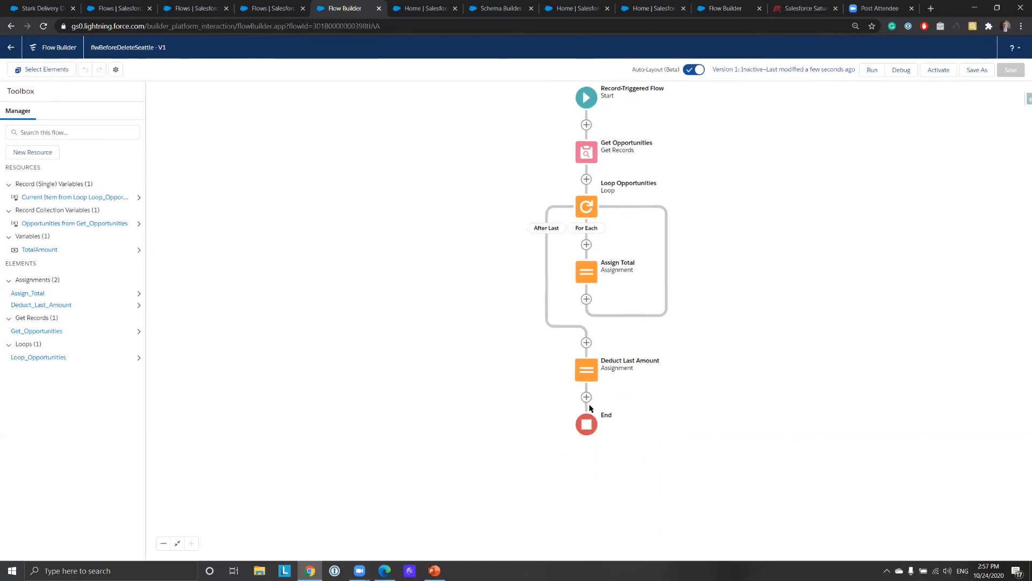
{"action": "left_click", "coordinate": [586, 397]}
{"action": "scroll", "coordinate": [647, 474], "scroll_direction": "down", "scroll_amount": 5}
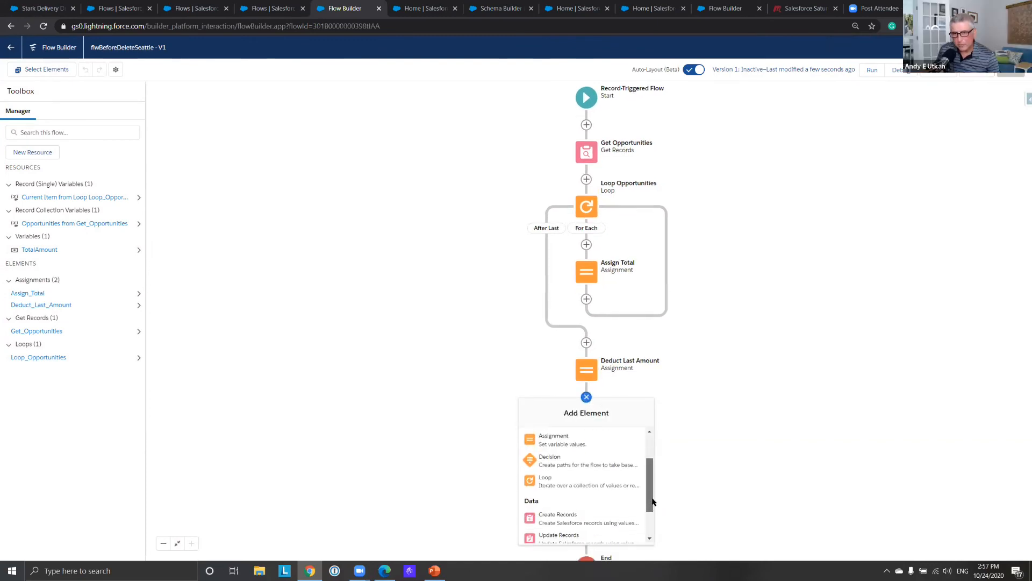
{"action": "left_click", "coordinate": [621, 499]}
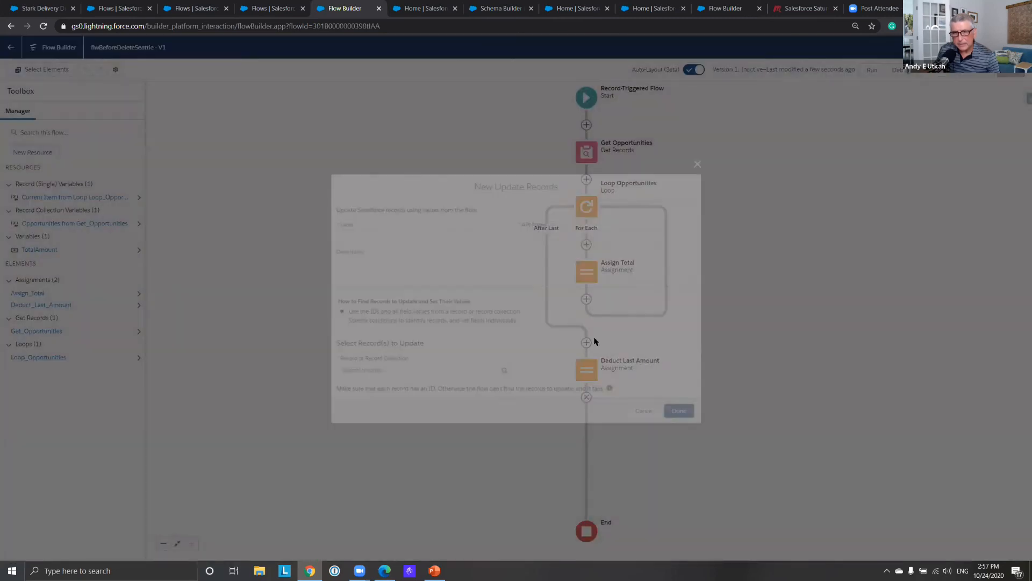
{"action": "type", "text": "Update "}
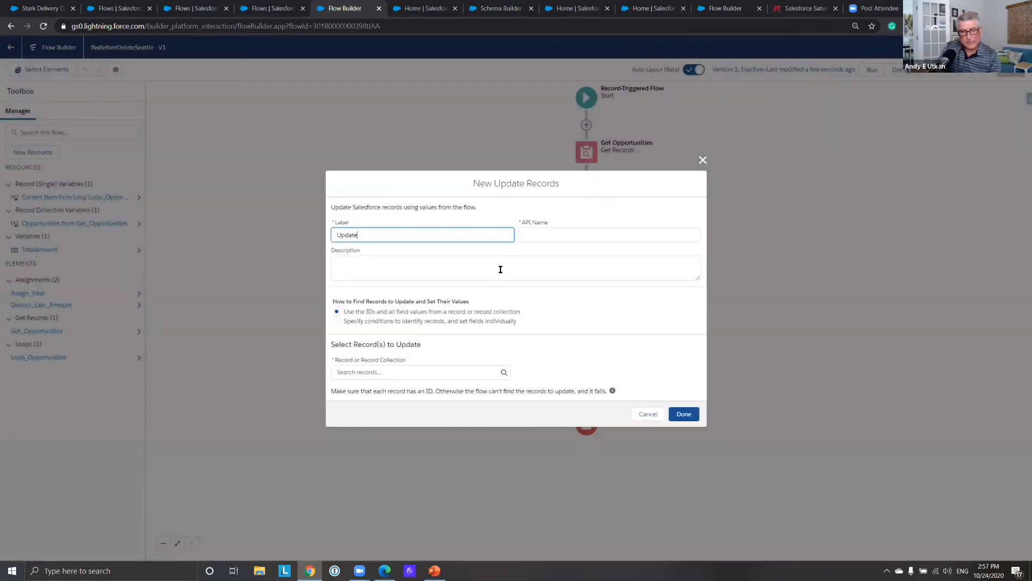
{"action": "type", "text": "Account"}
{"action": "left_click", "coordinate": [596, 235]}
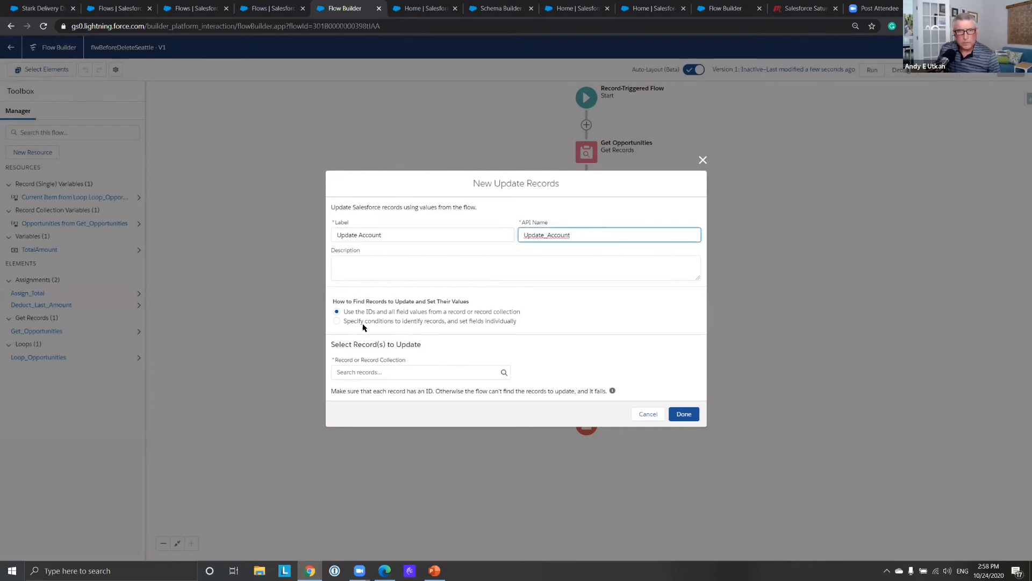
- Have Update Account find records by specified conditions with fields set individually, and choose Account as the object
{"action": "left_click", "coordinate": [383, 372]}
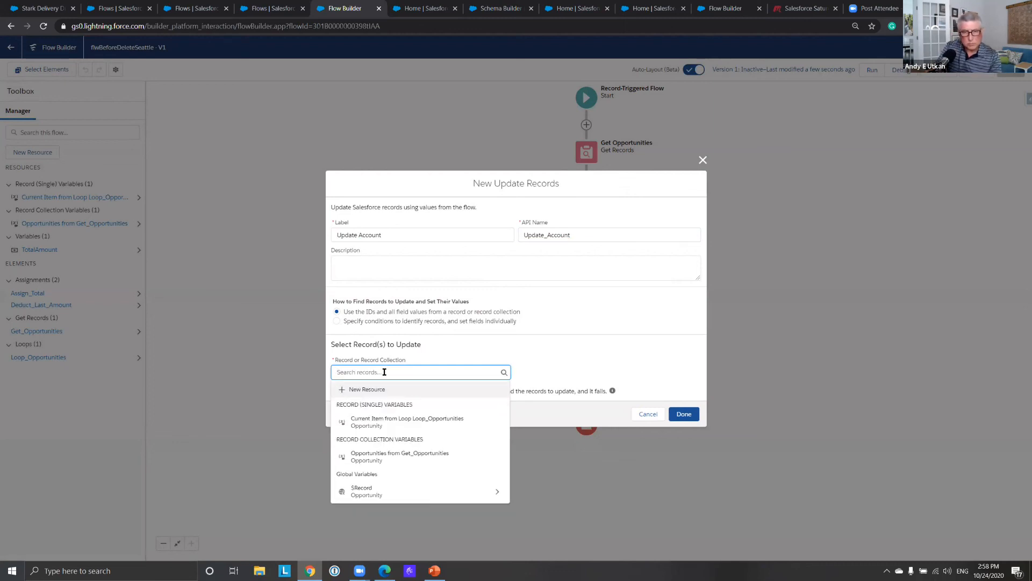
{"action": "left_click", "coordinate": [337, 324]}
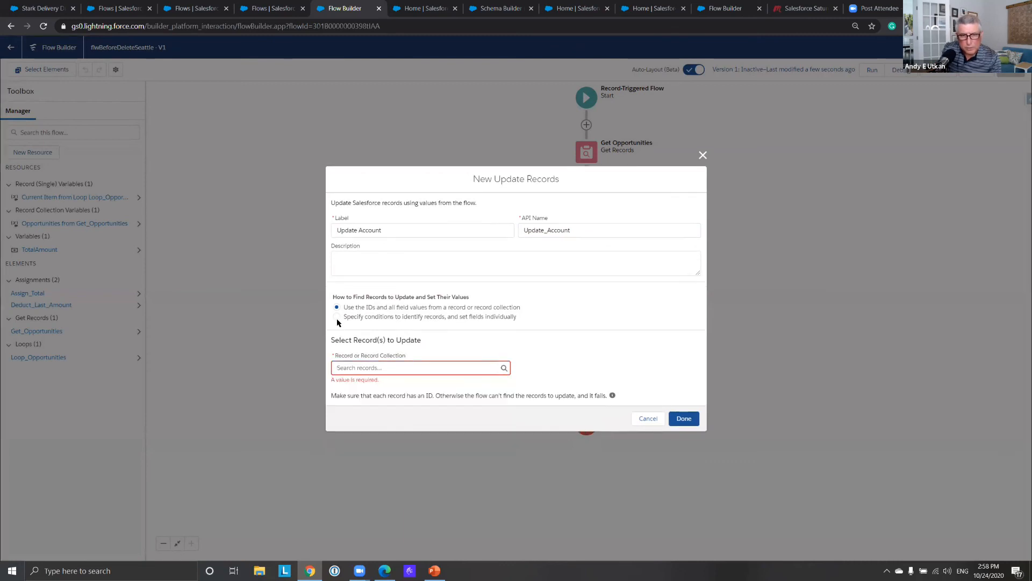
{"action": "left_click", "coordinate": [336, 316]}
{"action": "left_click", "coordinate": [355, 379]}
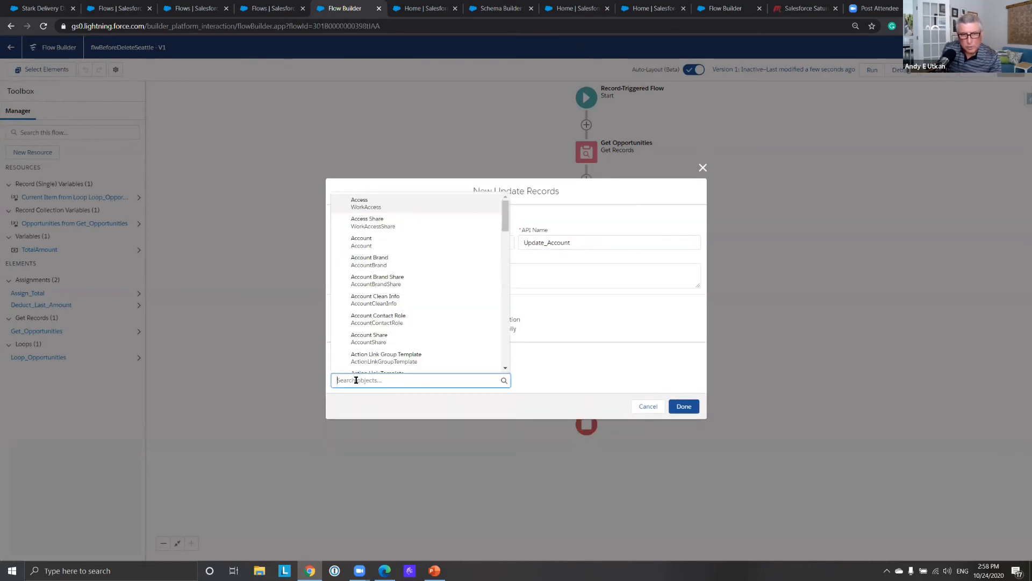
{"action": "type", "text": "Accoun"}
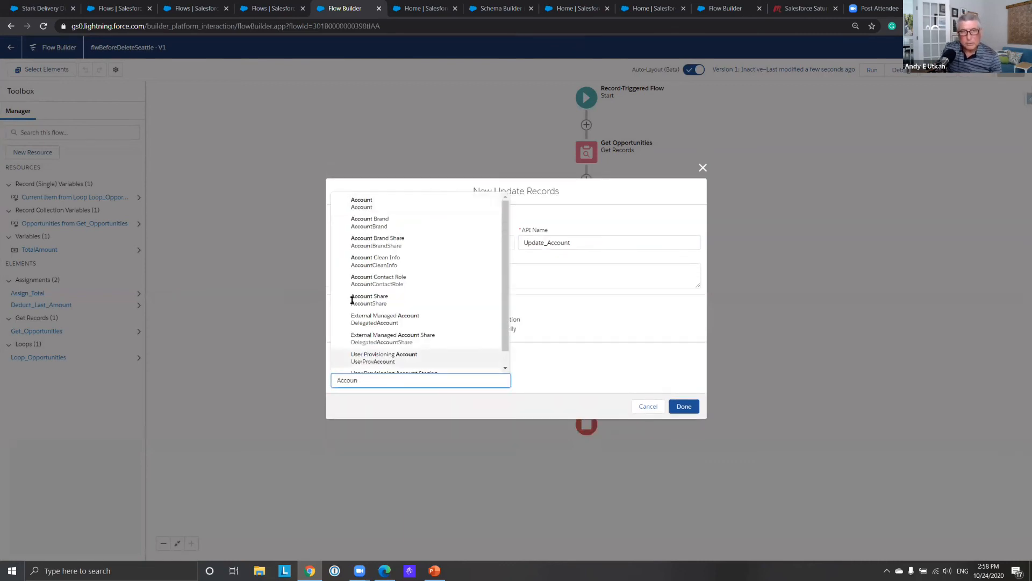
{"action": "left_click", "coordinate": [373, 208]}
- Filter the account records to update where Id Equals $Record.AccountId
{"action": "left_click", "coordinate": [394, 376]}
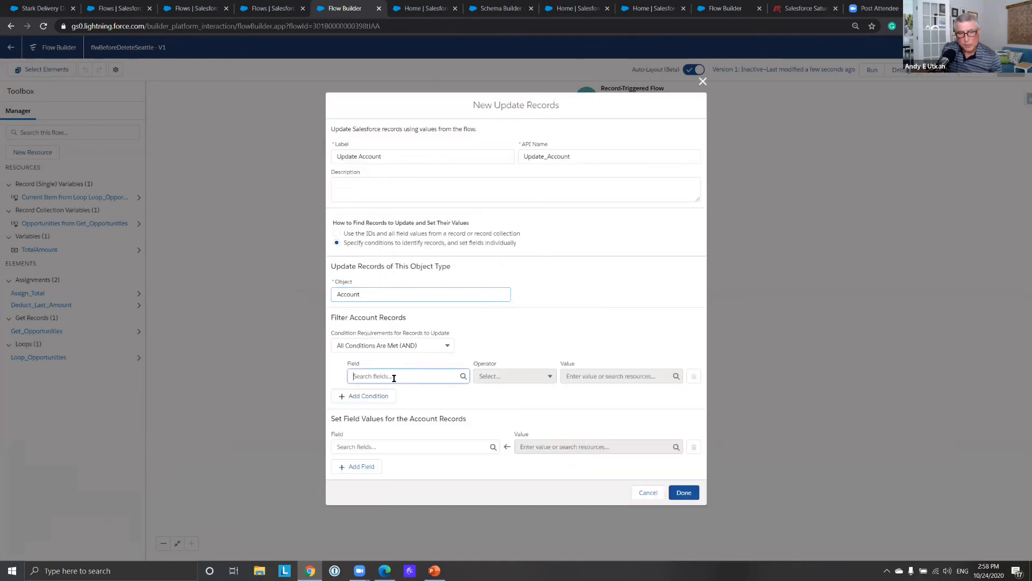
{"action": "type", "text": "Id"}
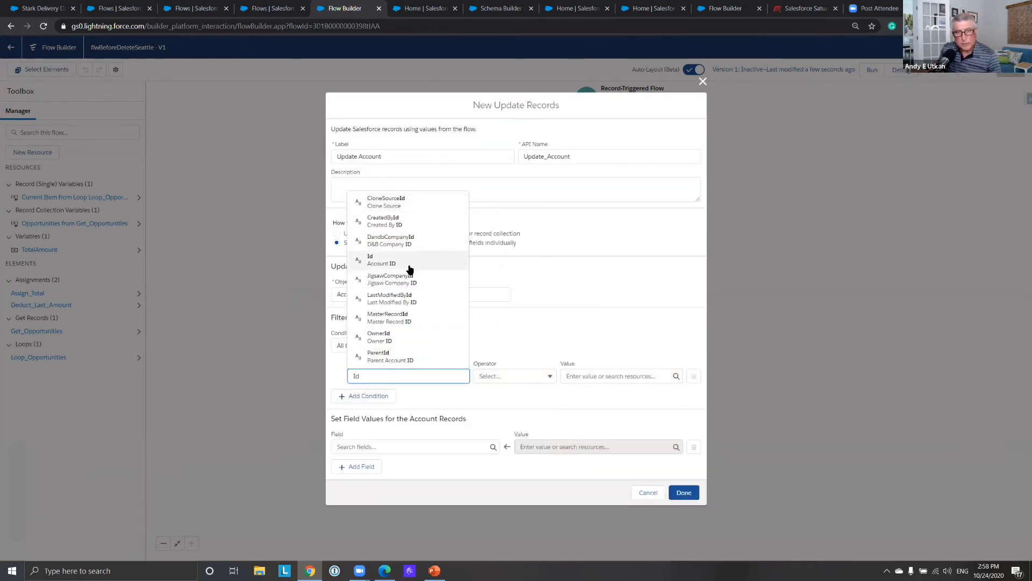
{"action": "left_click", "coordinate": [408, 269]}
{"action": "left_click", "coordinate": [575, 376]}
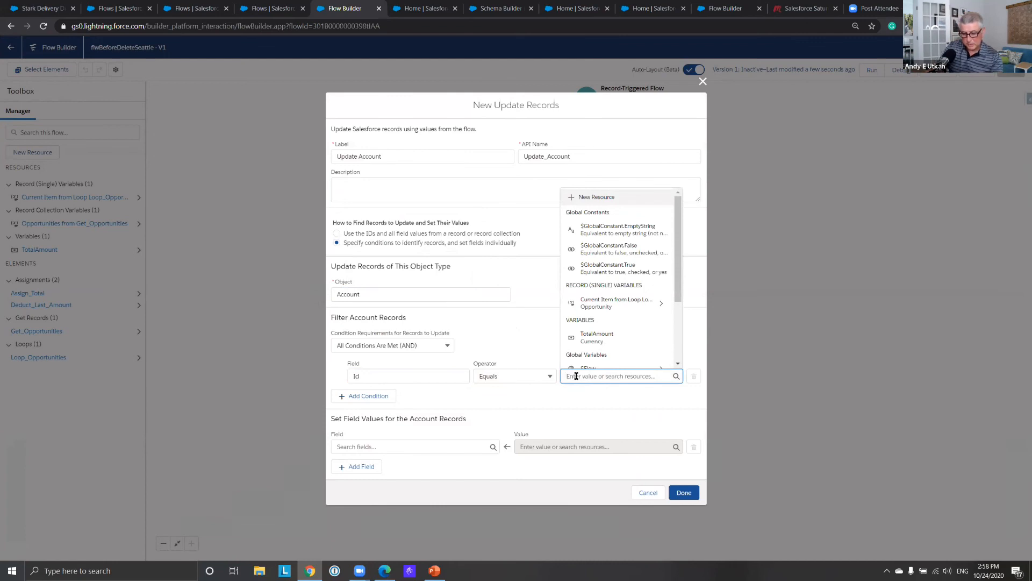
{"action": "type", "text": "Recor"}
{"action": "left_click", "coordinate": [657, 357]}
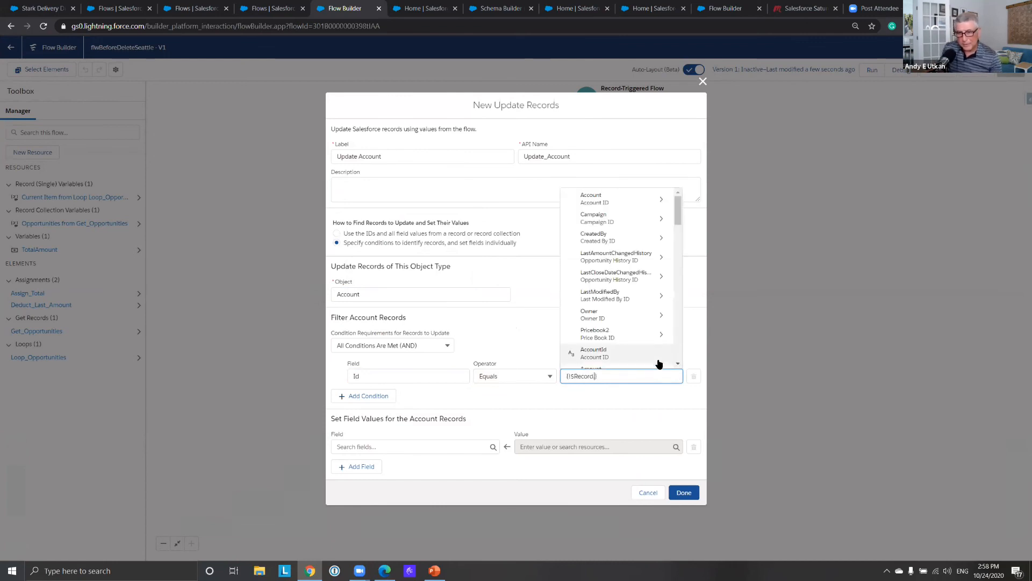
{"action": "left_click", "coordinate": [637, 354]}
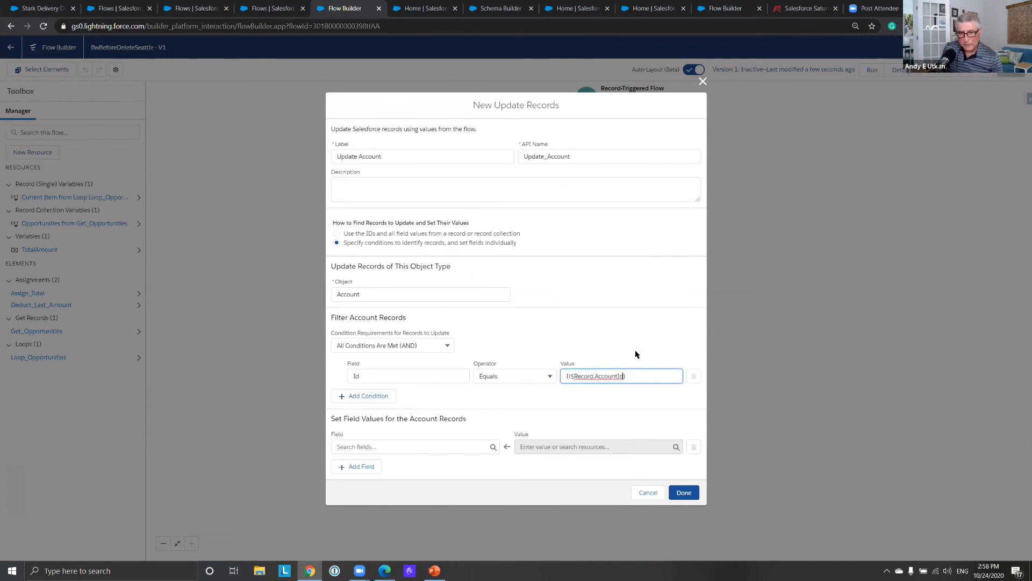
- Set the account's Description field to the TotalAmount variable, finish the Update Account element, and save the flow
{"action": "left_click", "coordinate": [404, 445]}
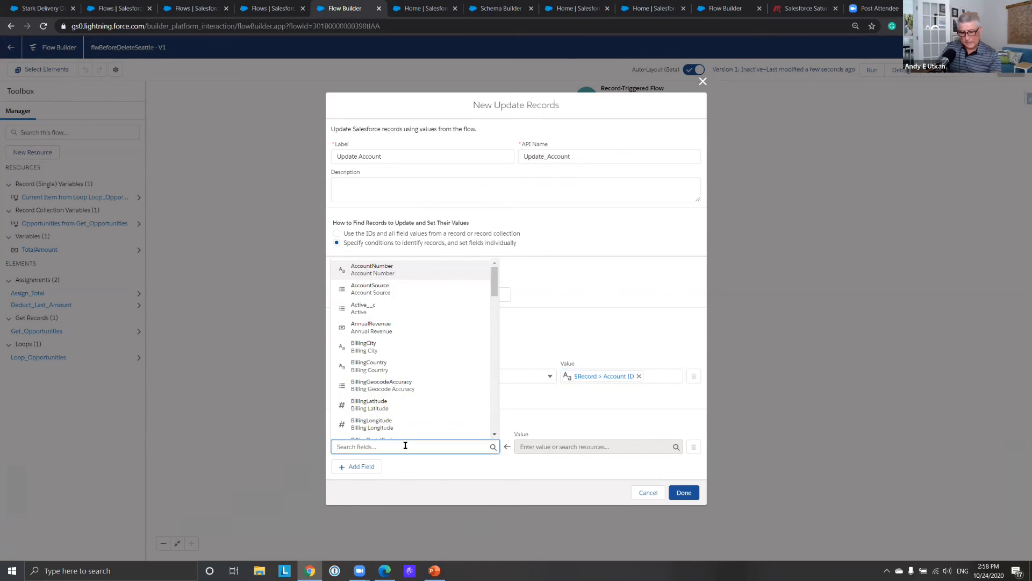
{"action": "type", "text": "des"}
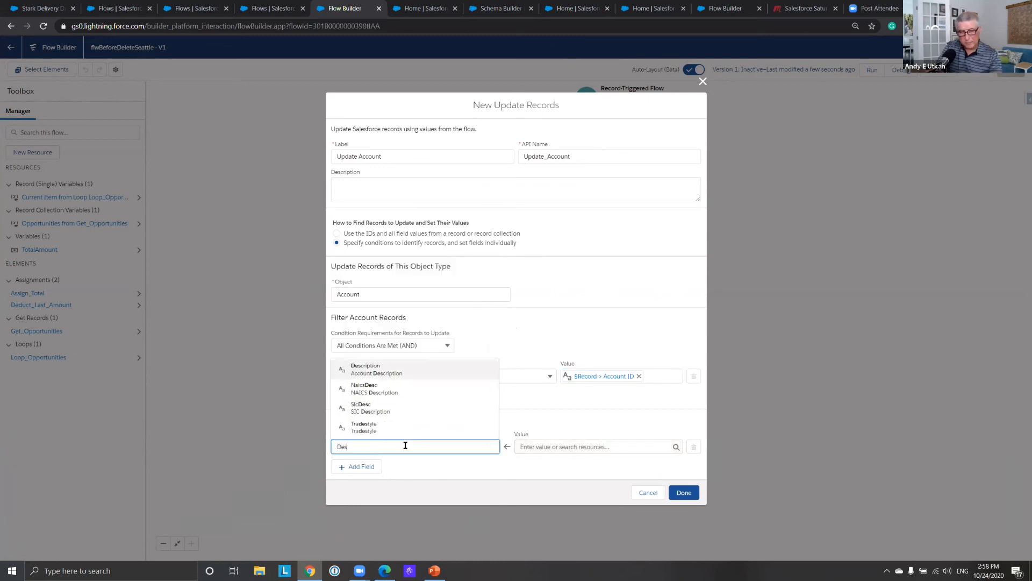
{"action": "left_click", "coordinate": [422, 371]}
{"action": "left_click", "coordinate": [549, 446]}
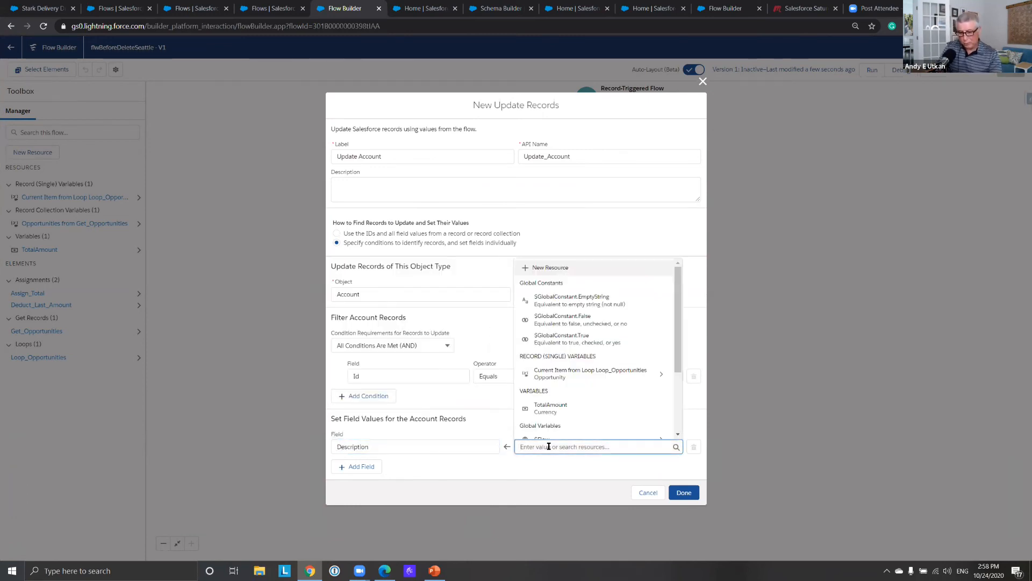
{"action": "type", "text": "T"}
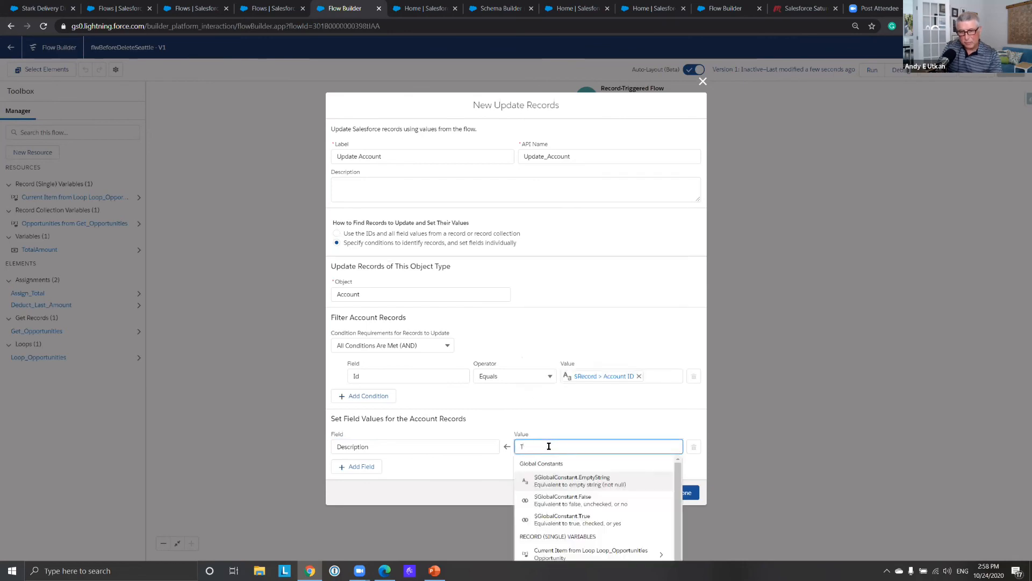
{"action": "type", "text": "otal"}
{"action": "left_click", "coordinate": [589, 480]}
{"action": "left_click", "coordinate": [683, 492]}
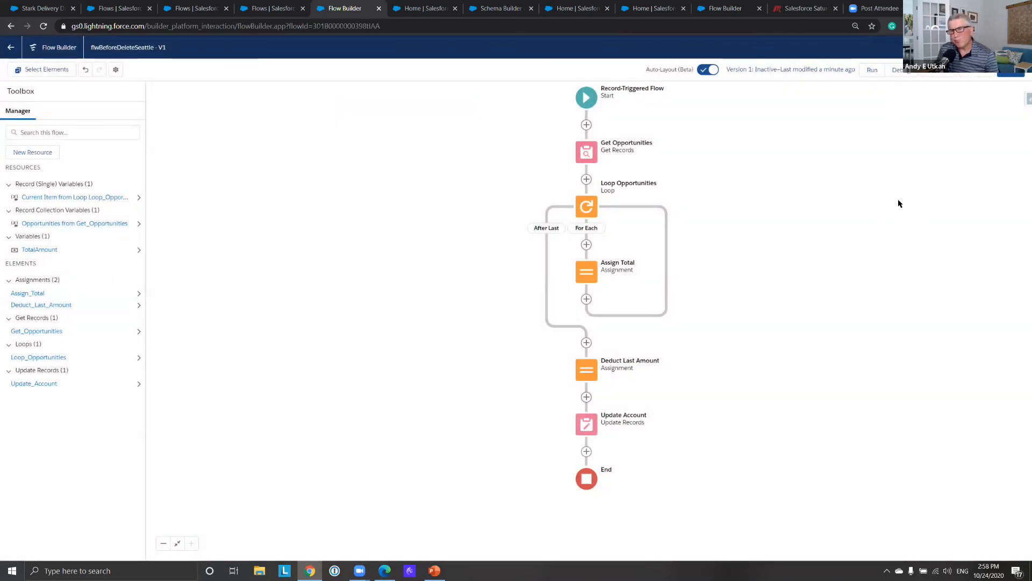
{"action": "left_click", "coordinate": [1009, 74]}
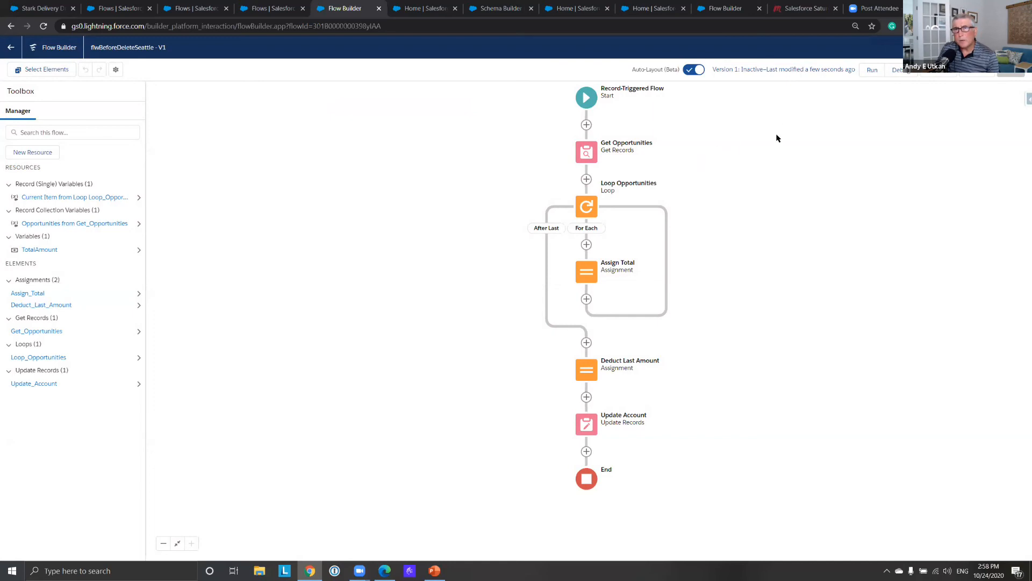
- Try a debug run of the flow with the default options and close the debug page
{"action": "left_click", "coordinate": [903, 74]}
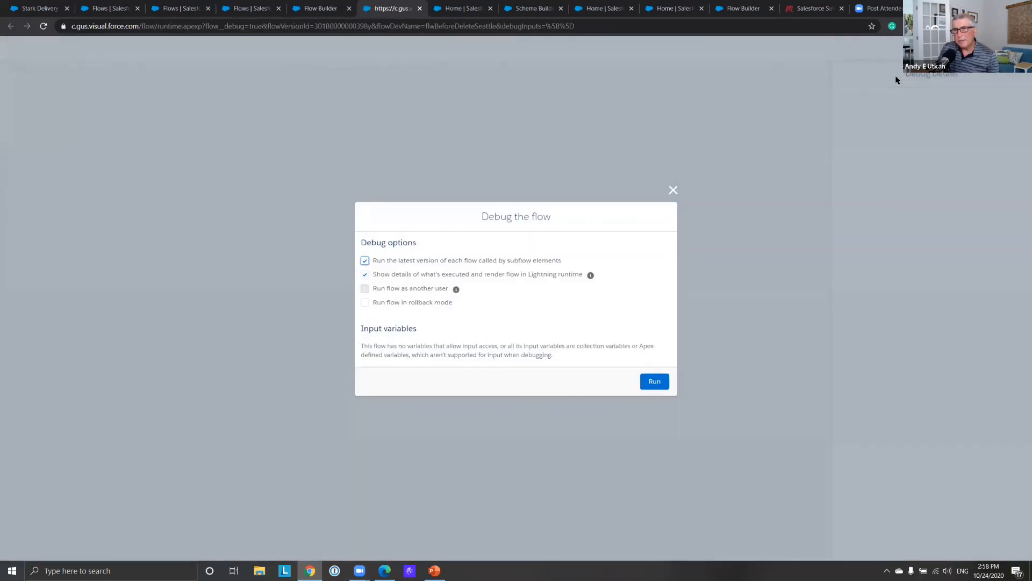
{"action": "left_click", "coordinate": [655, 384]}
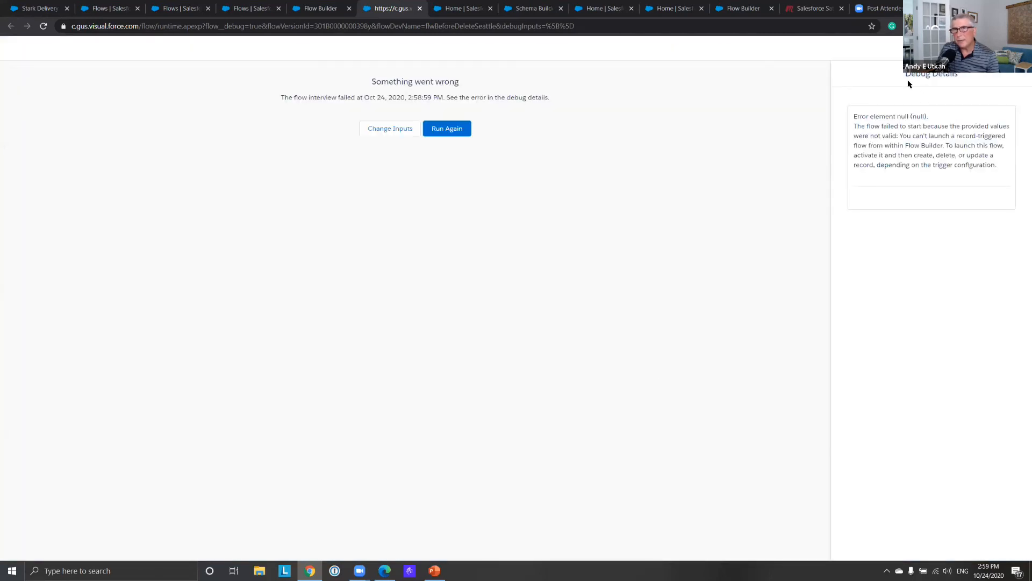
{"action": "left_click", "coordinate": [420, 9]}
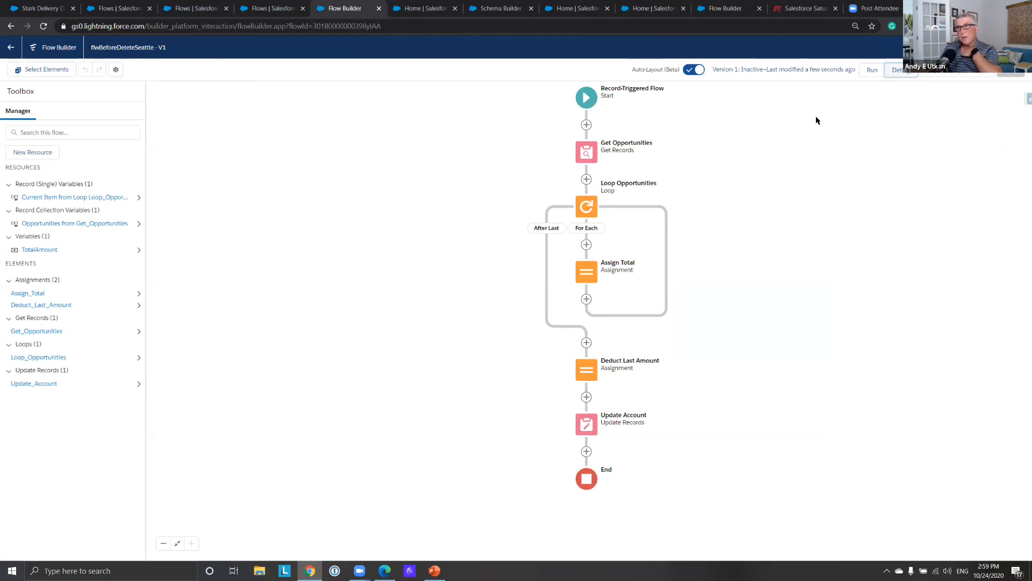
- Activate the flwBeforeDeleteSeattle flow and return to the list of all flows
{"action": "left_click", "coordinate": [935, 76]}
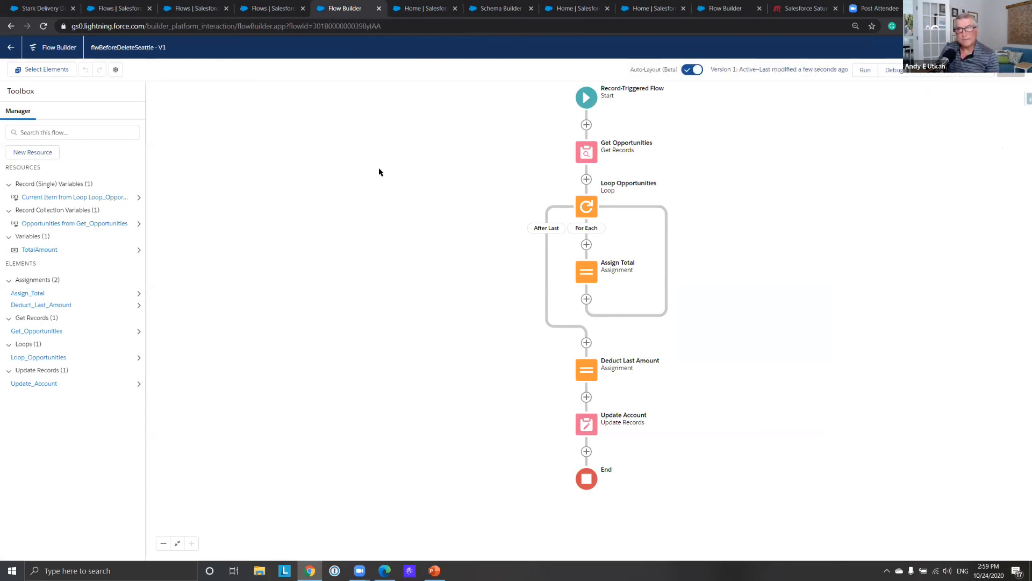
{"action": "left_click", "coordinate": [11, 49]}
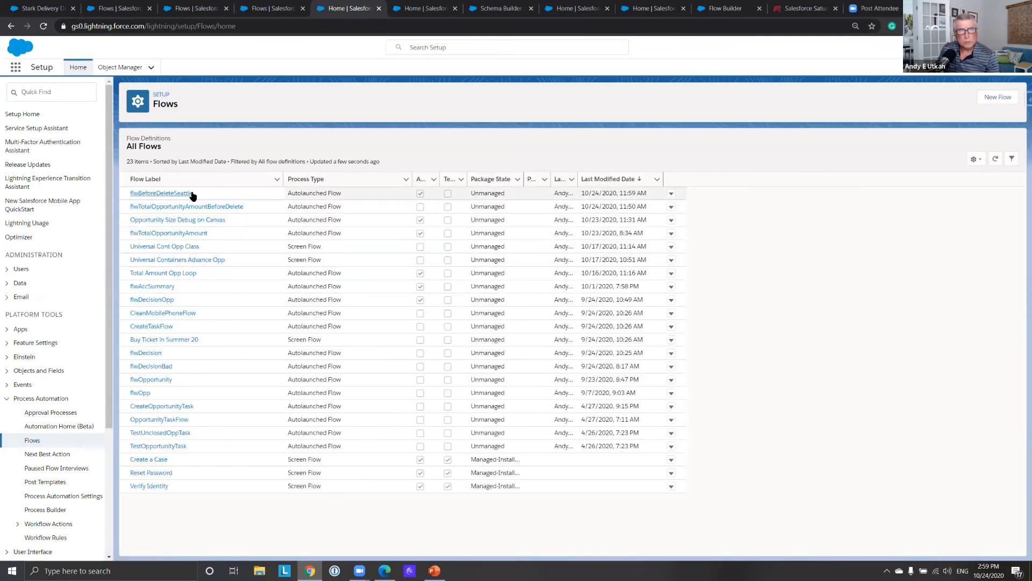
- Sort the flows by Active, deactivate version 1 of flwTotalOpportunityAmount, and return to the flows list
{"action": "left_click", "coordinate": [425, 182]}
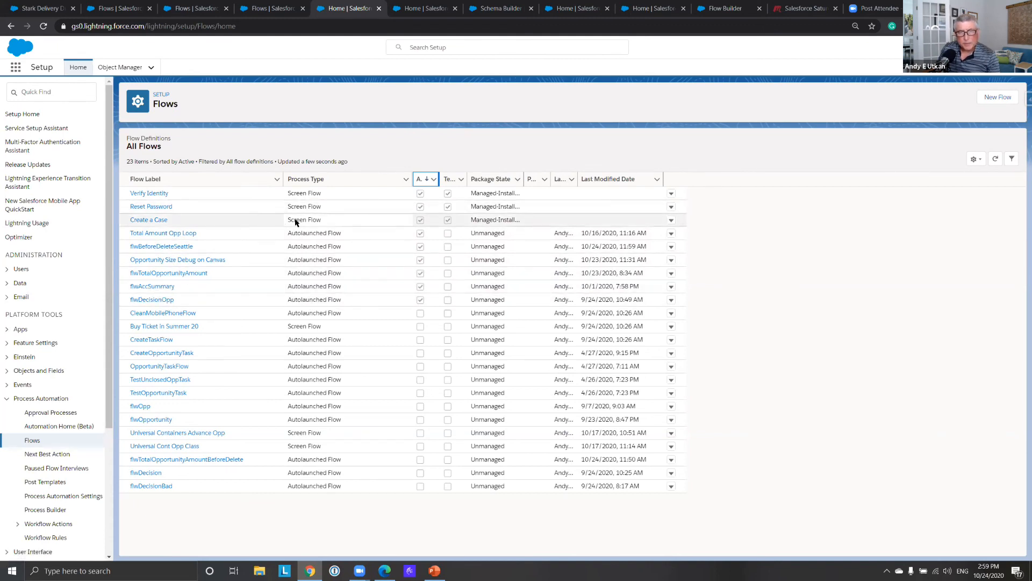
{"action": "left_click", "coordinate": [616, 183]}
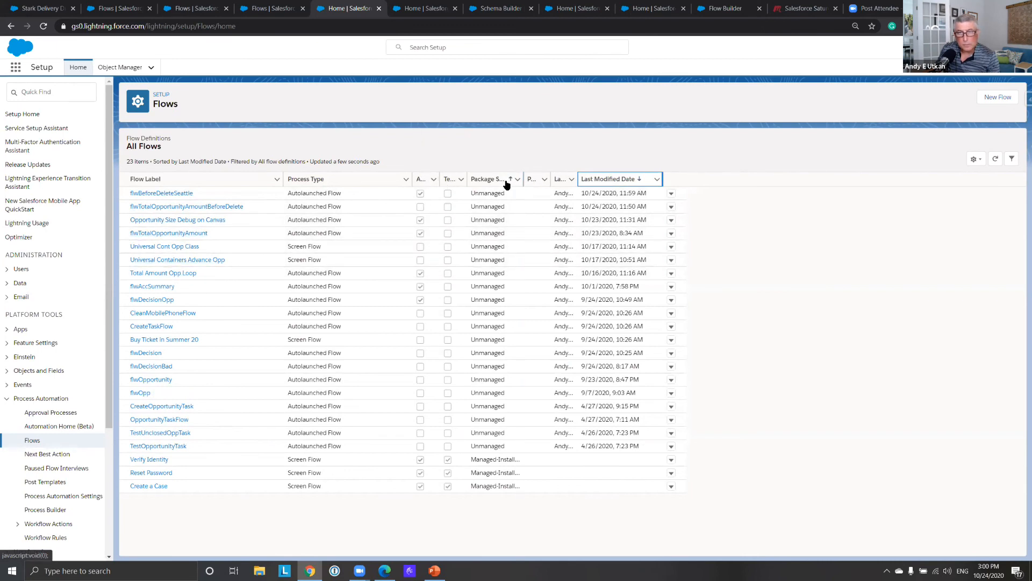
{"action": "left_click", "coordinate": [424, 179]}
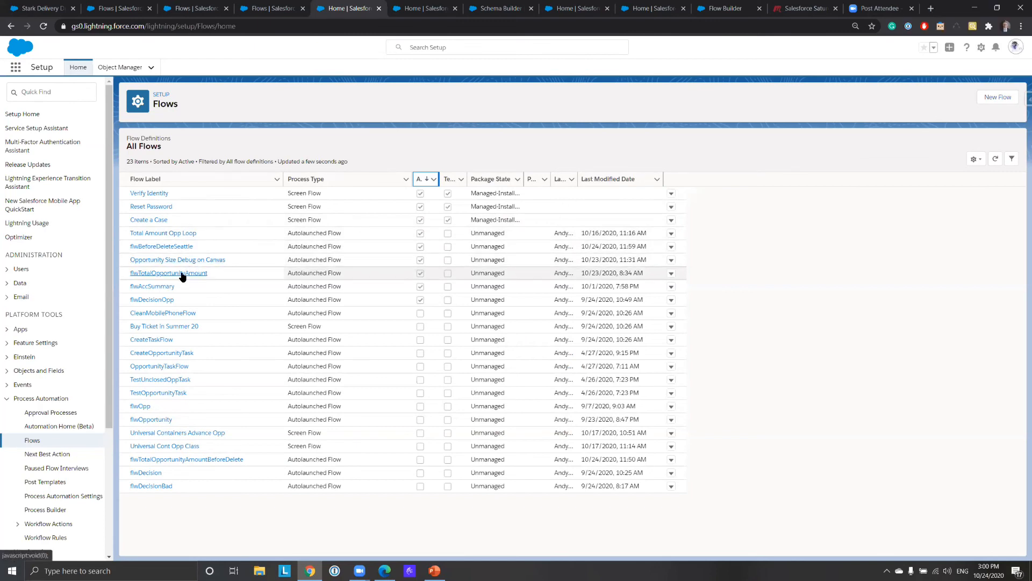
{"action": "left_click", "coordinate": [671, 273]}
{"action": "left_click", "coordinate": [681, 288]}
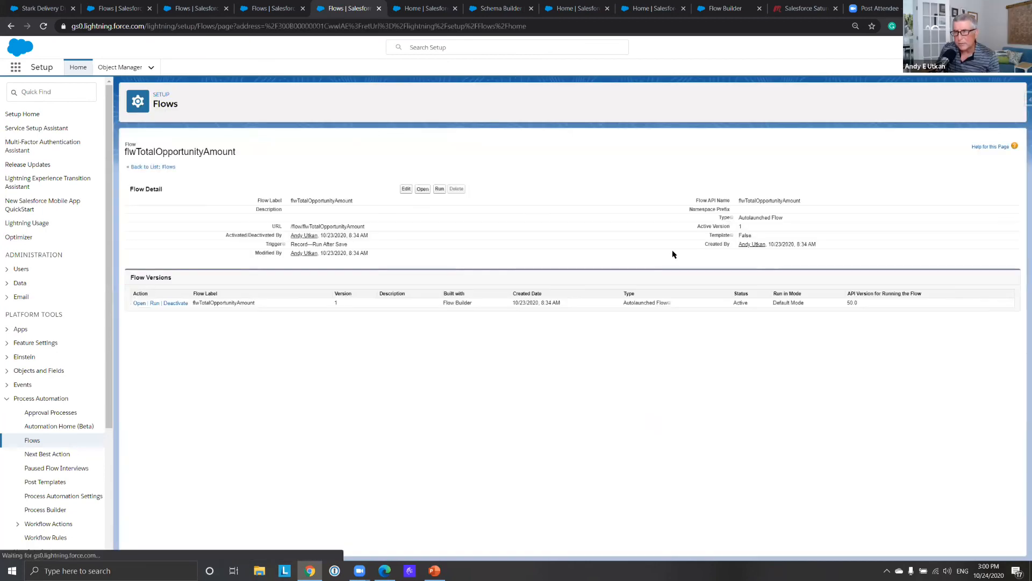
{"action": "left_click", "coordinate": [176, 303]}
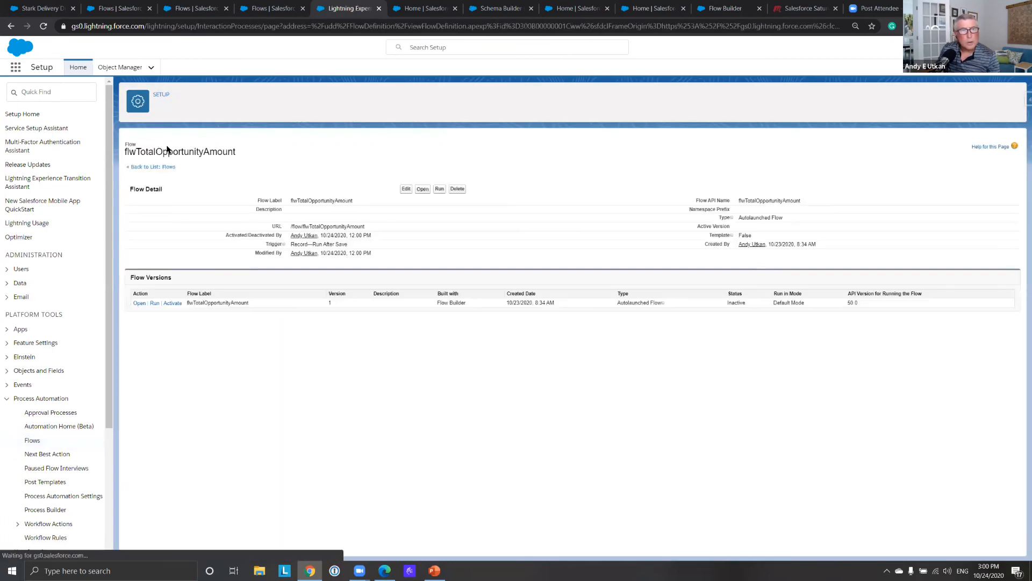
{"action": "left_click", "coordinate": [153, 164]}
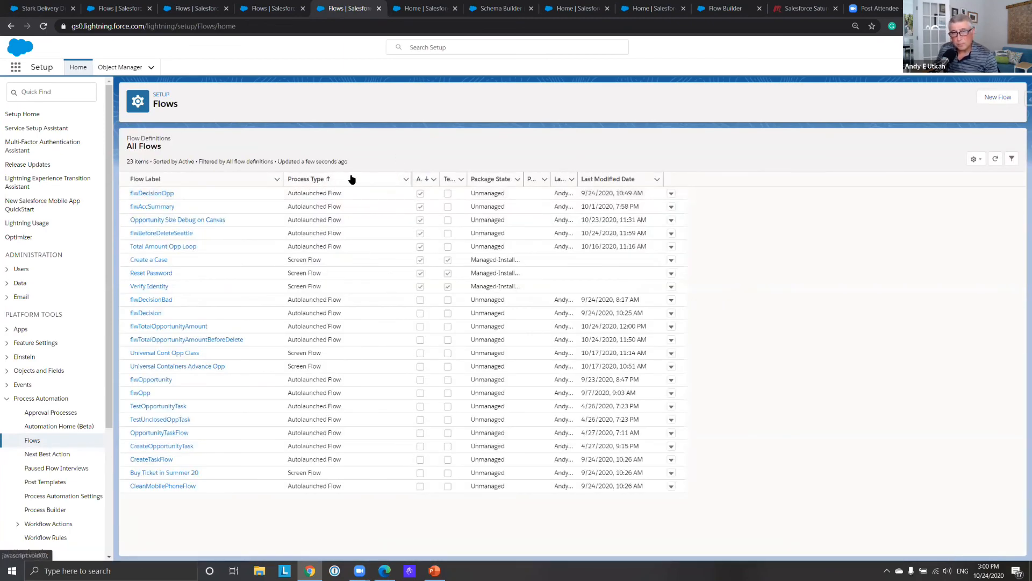
{"action": "left_click", "coordinate": [605, 179]}
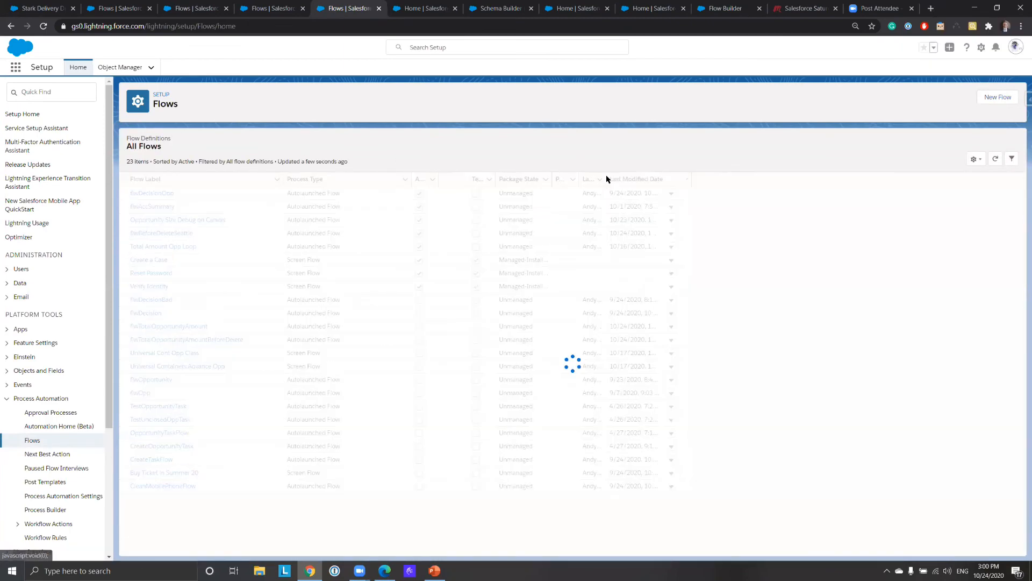
- Switch to the Stark Delivery Drones opportunity and open its Stark Industries account
{"action": "left_click", "coordinate": [114, 9]}
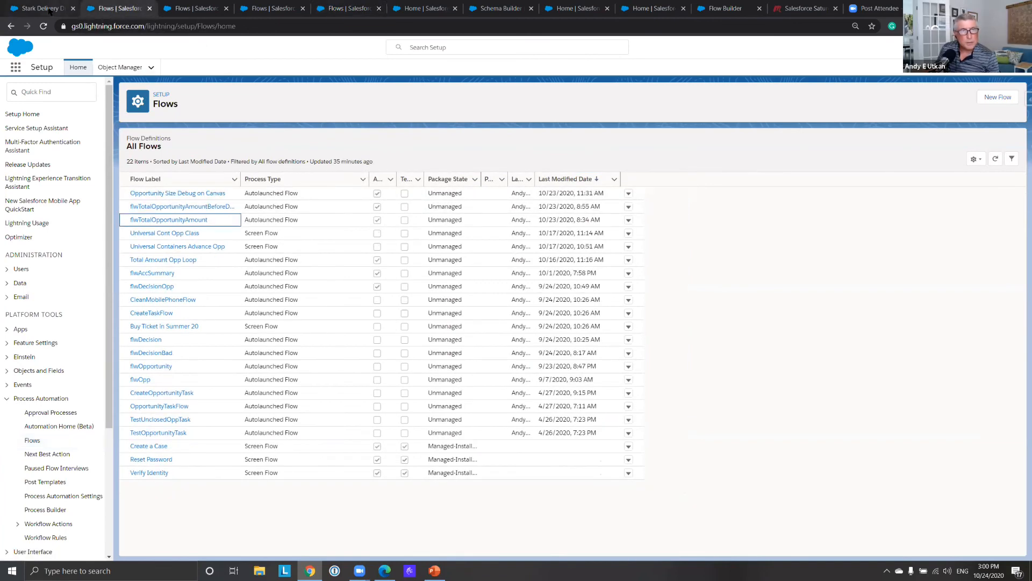
{"action": "left_click", "coordinate": [50, 8]}
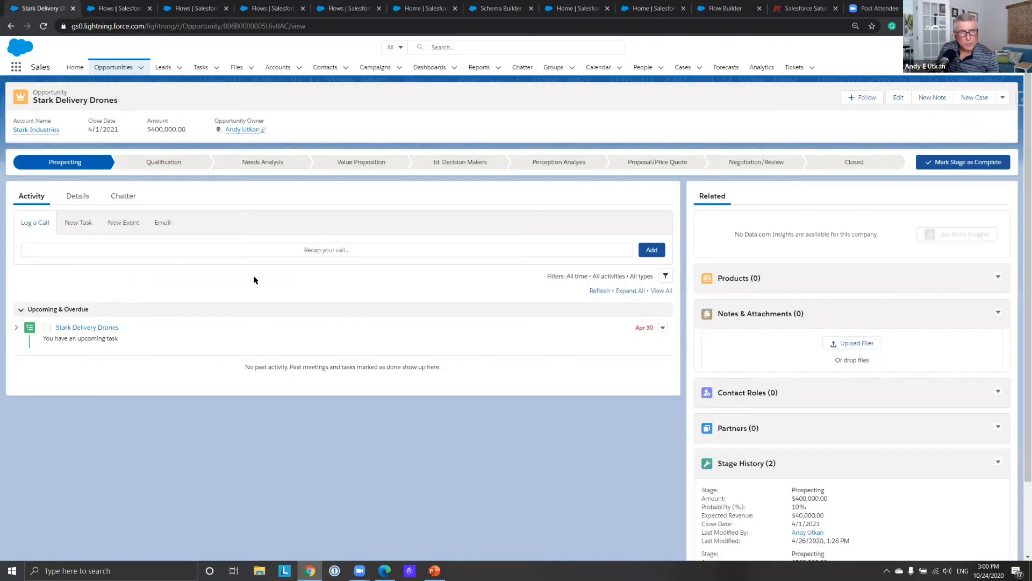
{"action": "left_click", "coordinate": [39, 129]}
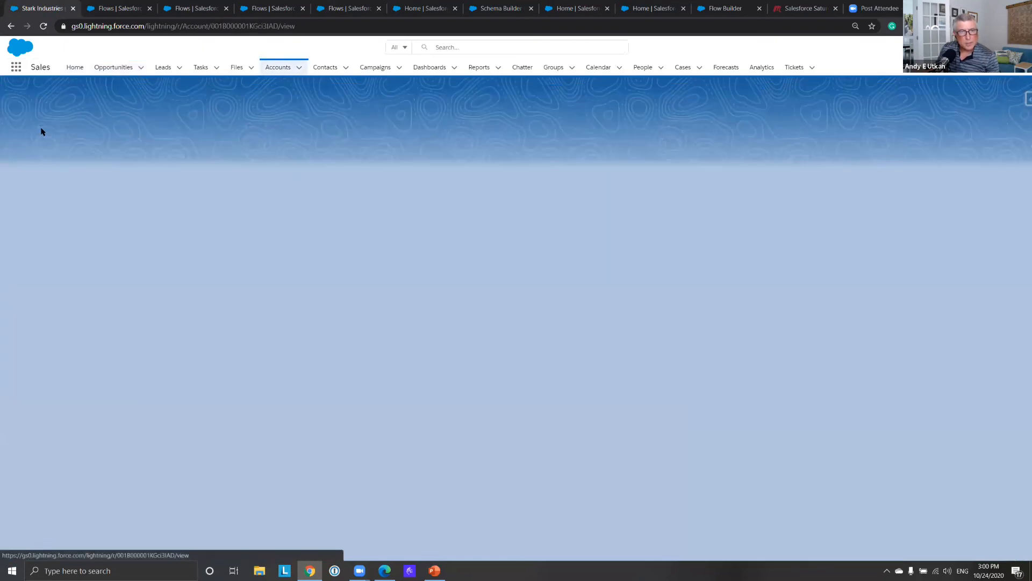
- Review the Stark Industries account's related opportunities and its Description value, and return to the related records
{"action": "scroll", "coordinate": [308, 398], "scroll_direction": "down", "scroll_amount": 3}
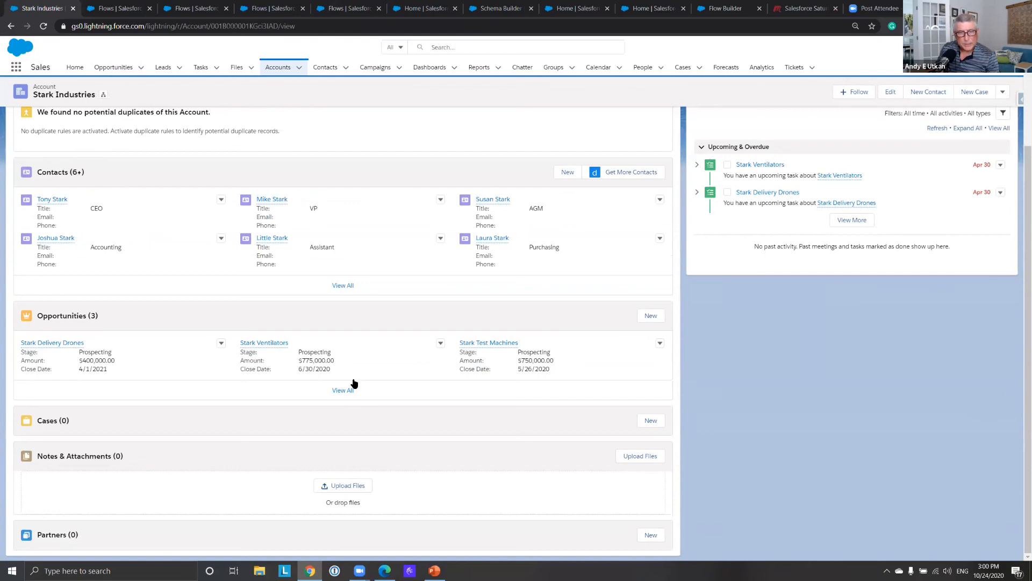
{"action": "scroll", "coordinate": [102, 198], "scroll_direction": "up", "scroll_amount": 3}
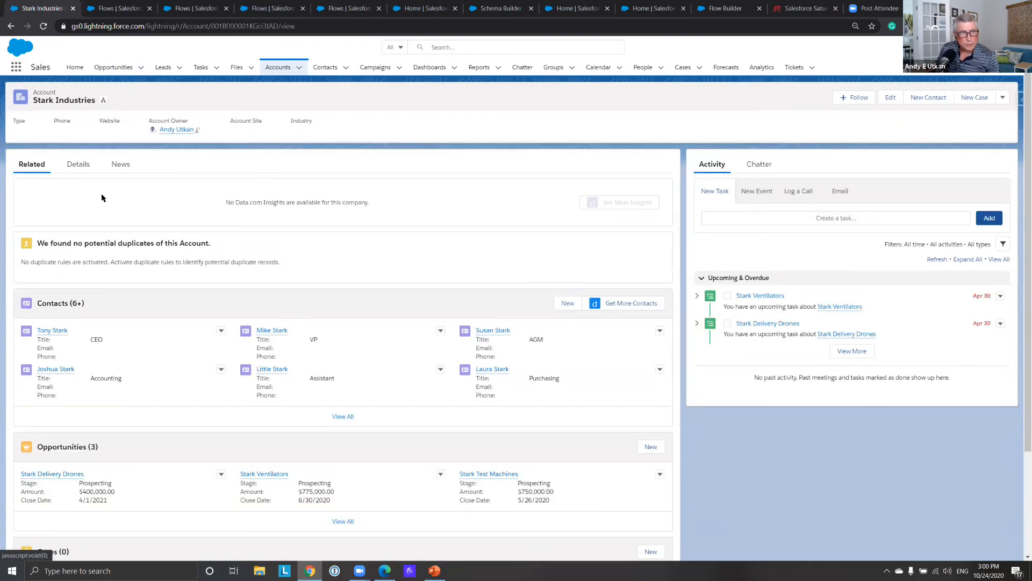
{"action": "left_click", "coordinate": [81, 166]}
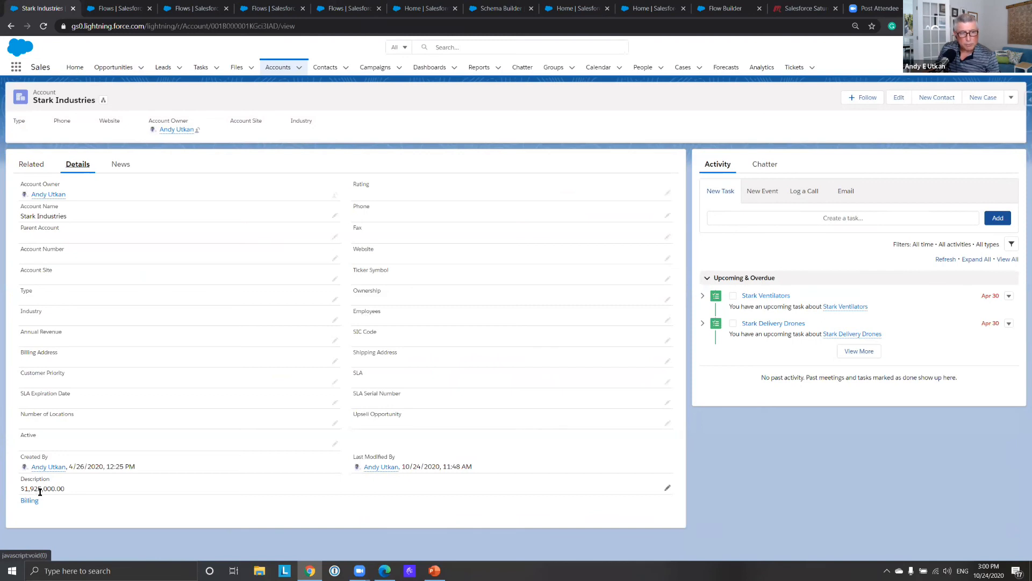
{"action": "left_click", "coordinate": [38, 167]}
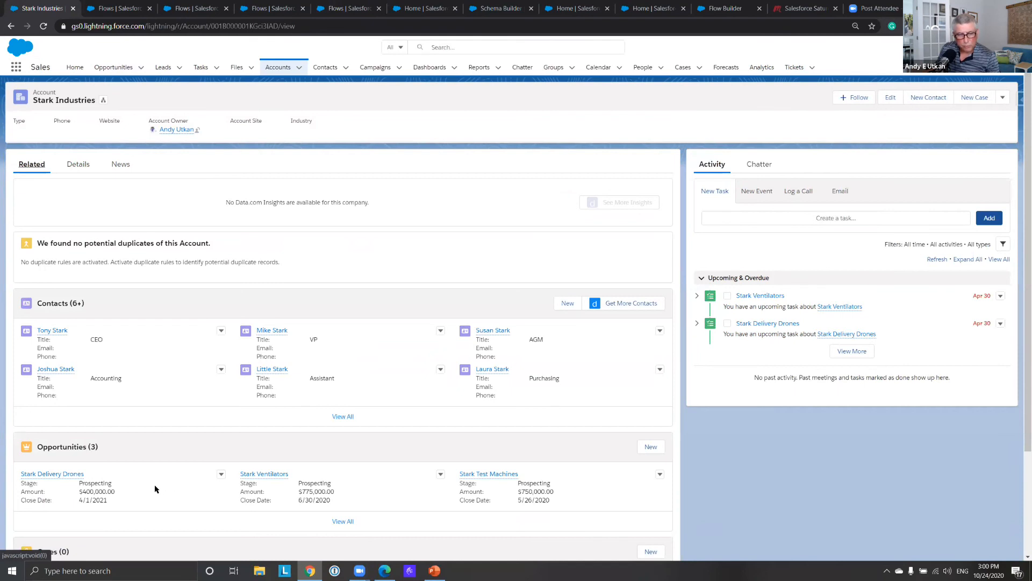
- Open the Stark Delivery Drones opportunity from the account and delete it, confirming the deletion
{"action": "mouse_move", "coordinate": [66, 479]}
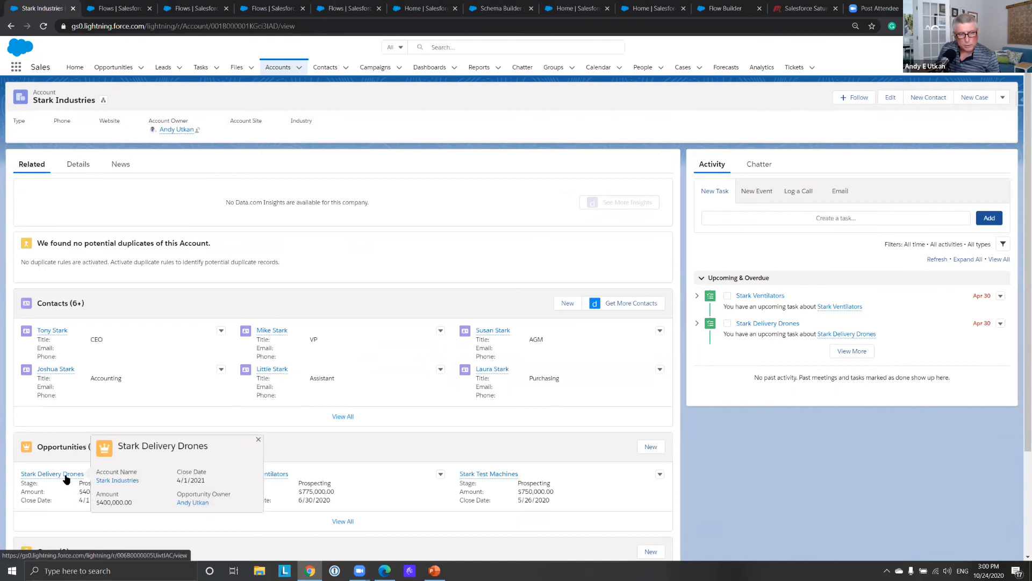
{"action": "left_click", "coordinate": [65, 476]}
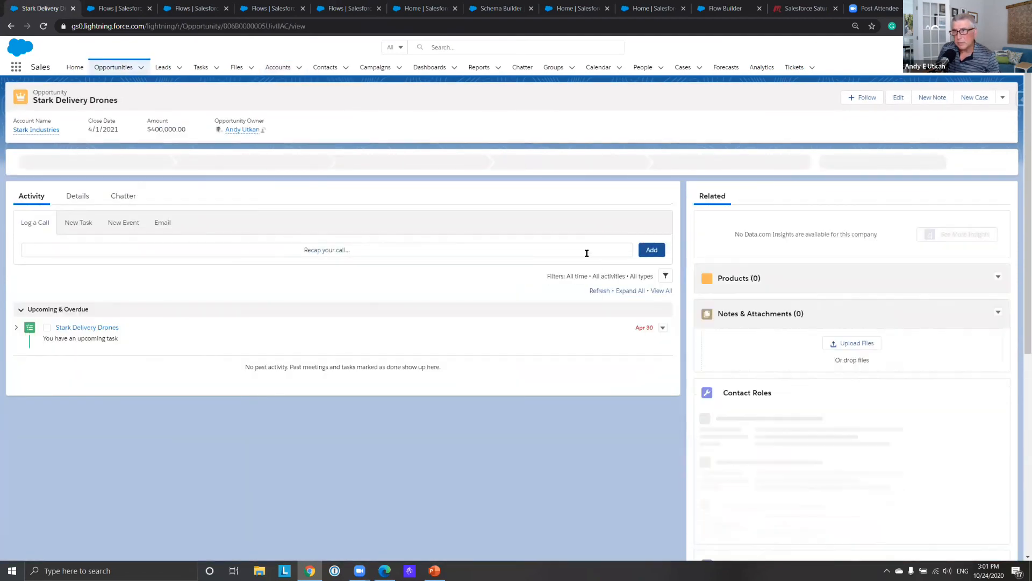
{"action": "left_click", "coordinate": [1003, 97]}
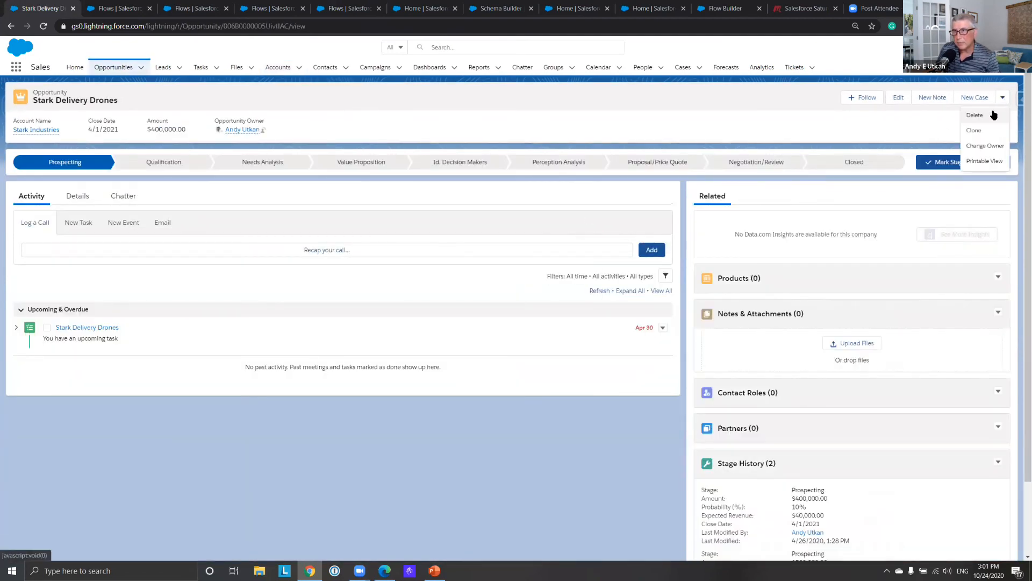
{"action": "left_click", "coordinate": [991, 114]}
{"action": "left_click", "coordinate": [640, 324]}
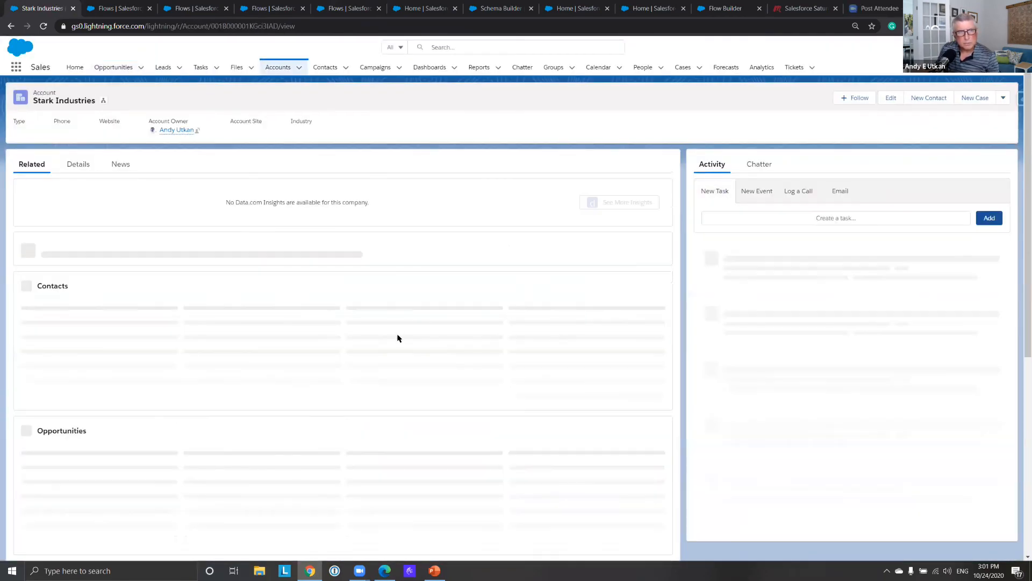
- Check the recalculated opportunity total in the Description field of the Stark Industries account details
{"action": "left_click", "coordinate": [77, 170]}
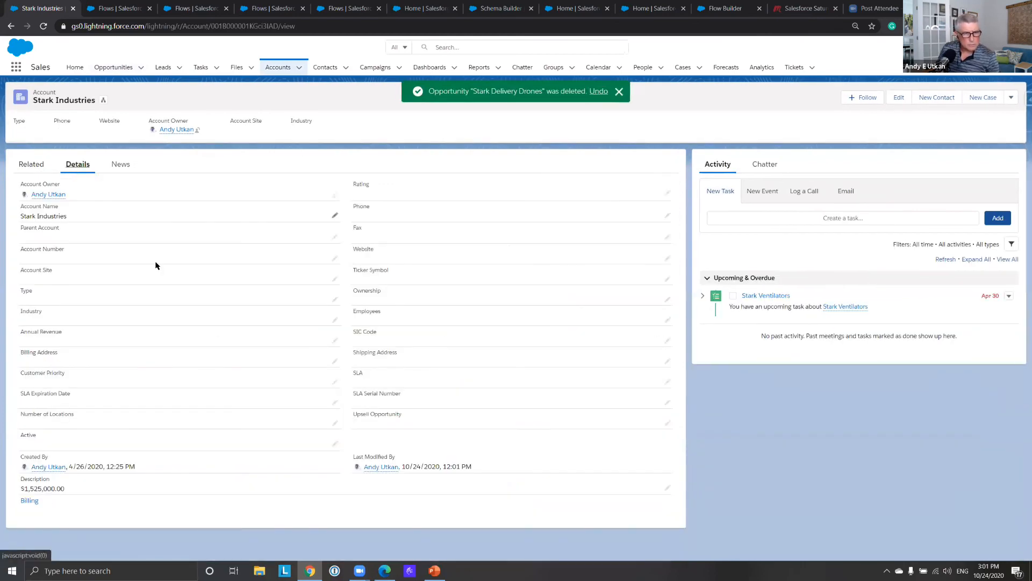
{"action": "left_click_drag", "start_coordinate": [28, 489], "coordinate": [65, 491]}
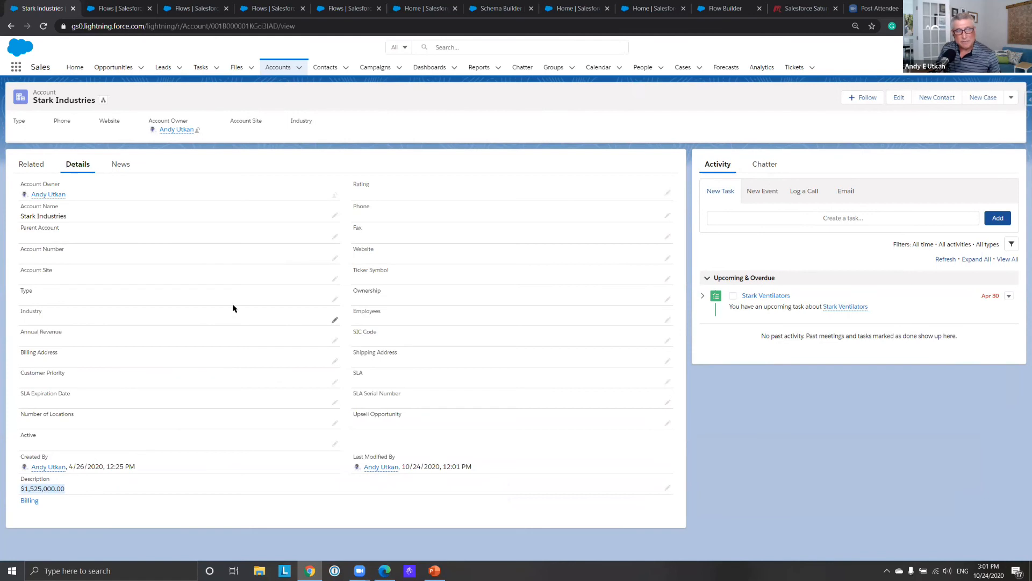
{"action": "left_click", "coordinate": [72, 493]}
{"action": "triple_click", "coordinate": [41, 488]}
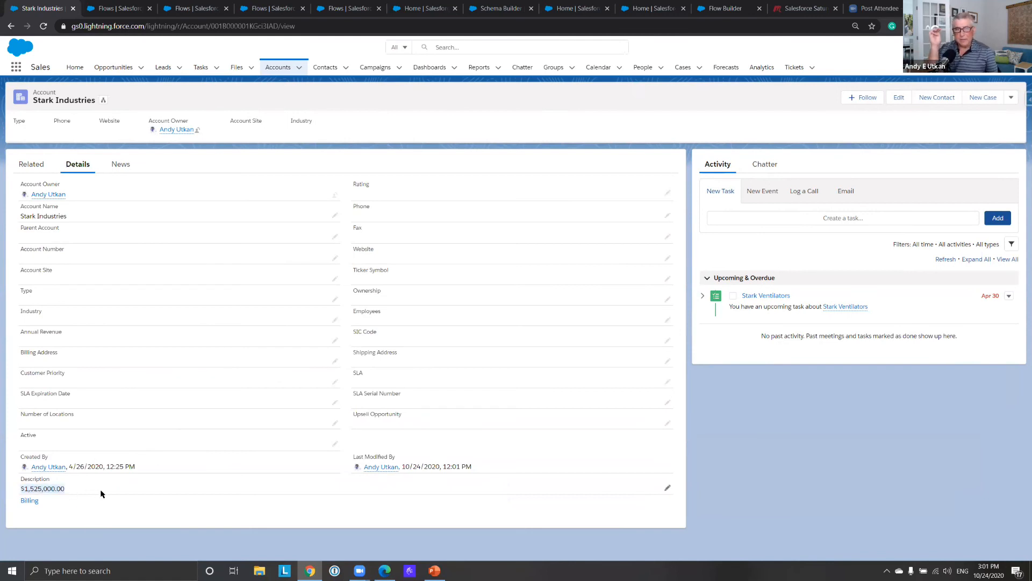